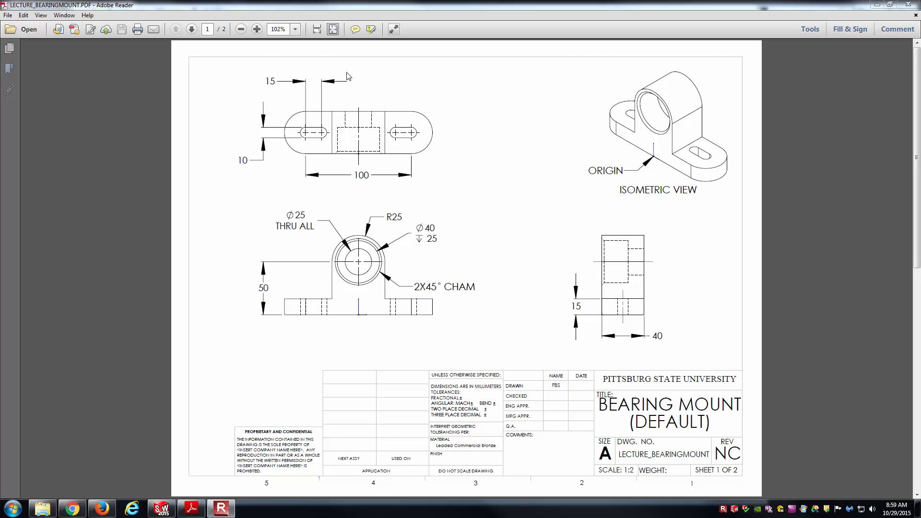
Step: Review both sheets of the bearing mount drawing, comparing the Default and Config. A versions
left_click(191, 29)
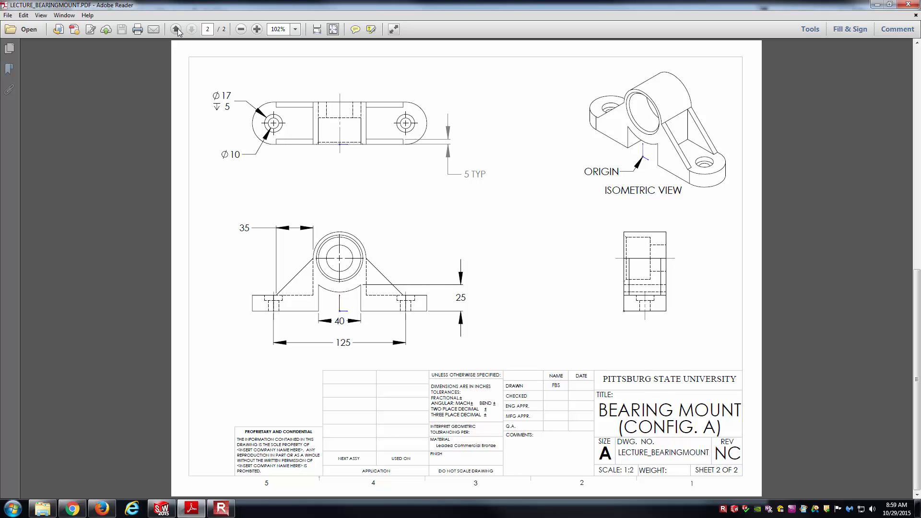
left_click(176, 30)
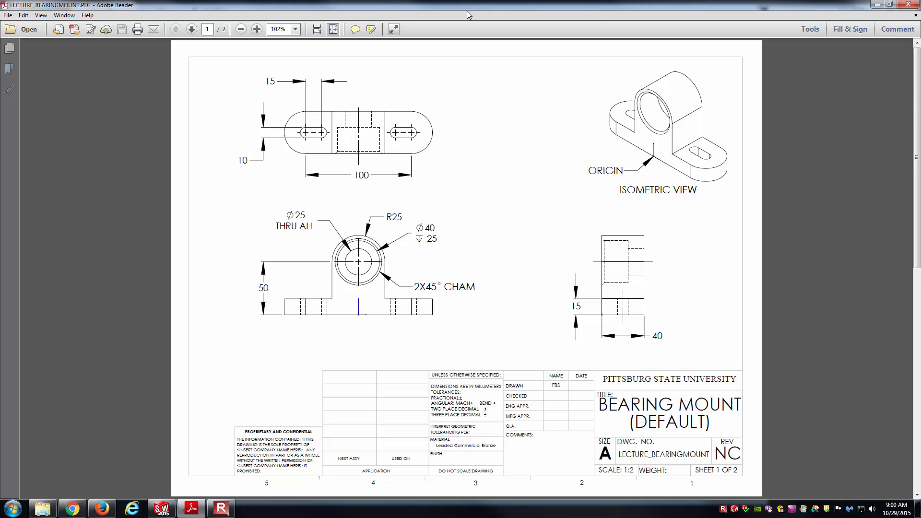
left_click(194, 32)
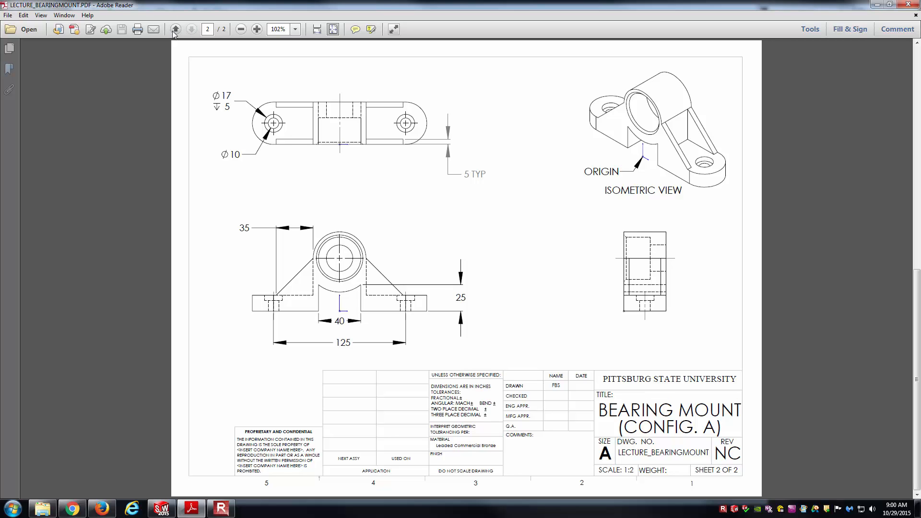
left_click(175, 30)
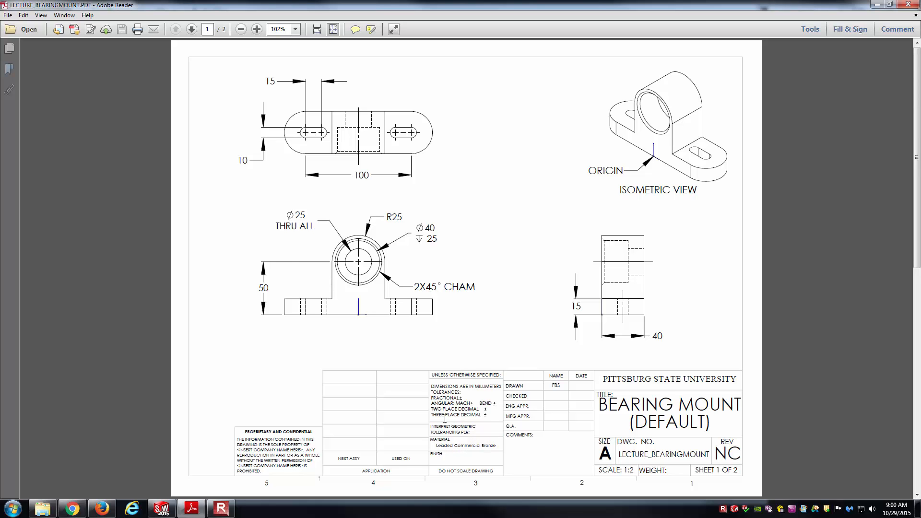
Step: Switch to SOLIDWORKS and create a new part document with its units set to MMGS
left_click(162, 508)
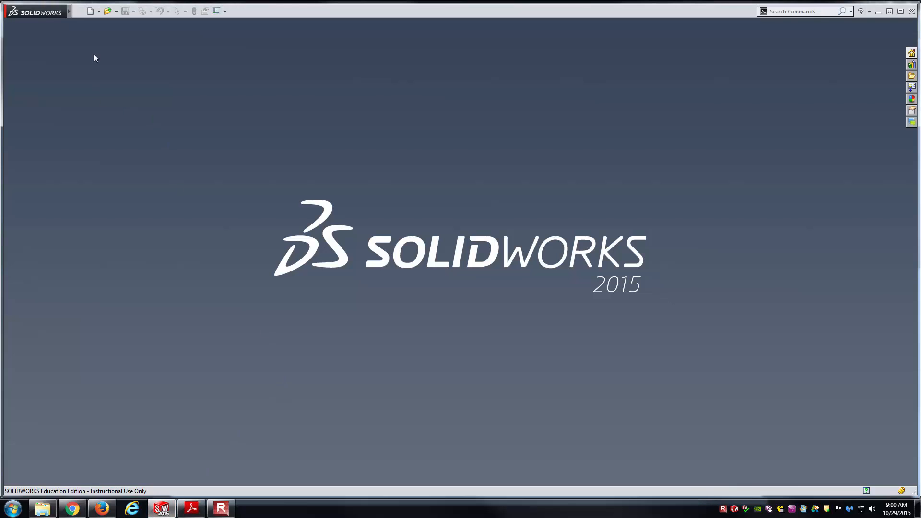
left_click(90, 10)
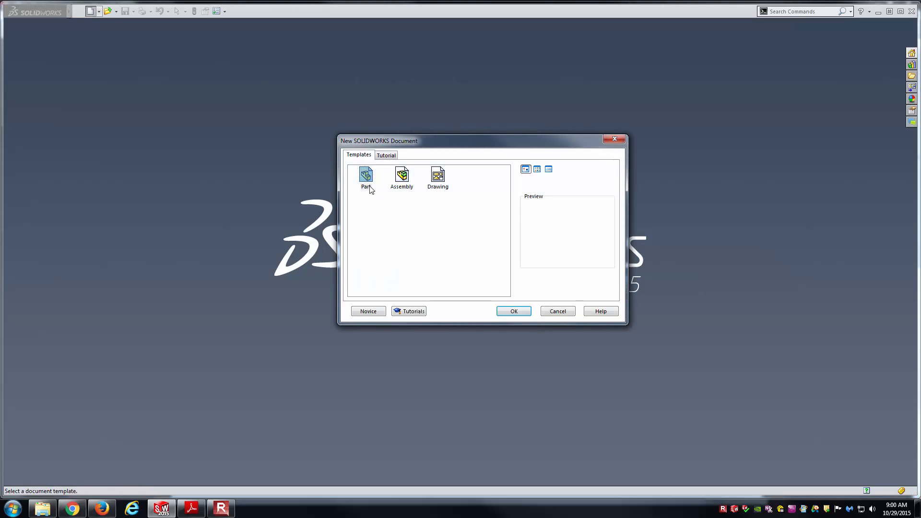
double_click(370, 189)
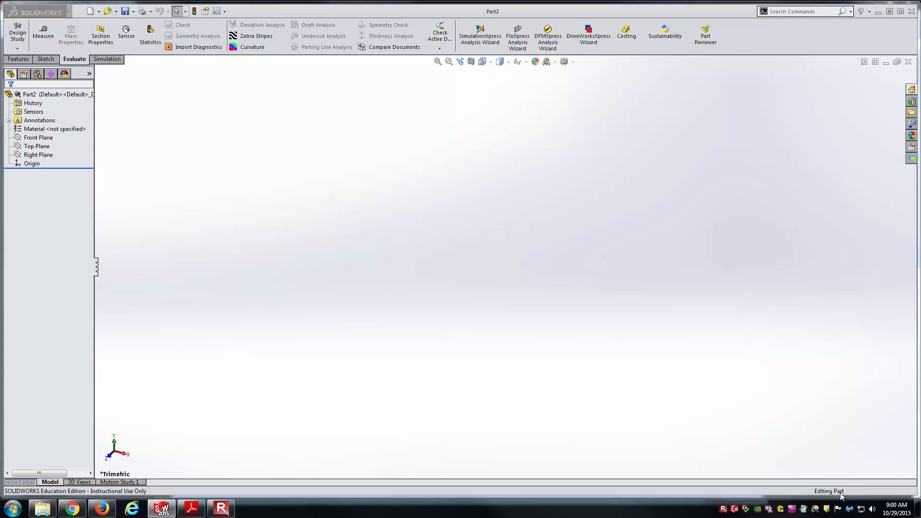
left_click(841, 491)
left_click(815, 462)
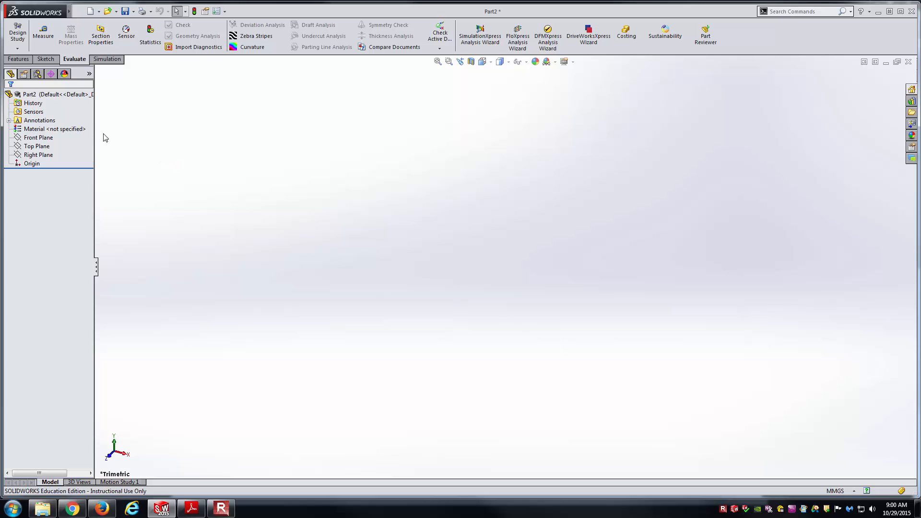
Step: Assign Leaded Commercial Bronze from the Copper Alloys category as the part's material
right_click(80, 131)
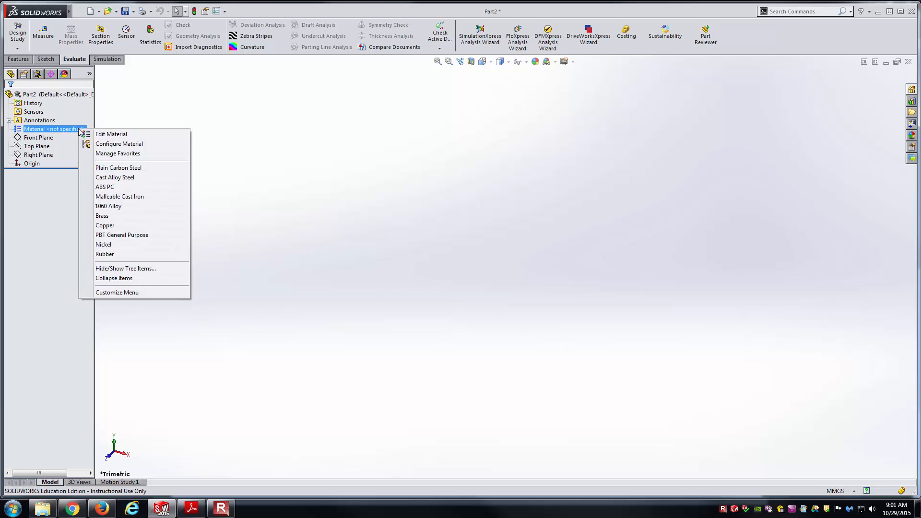
left_click(112, 136)
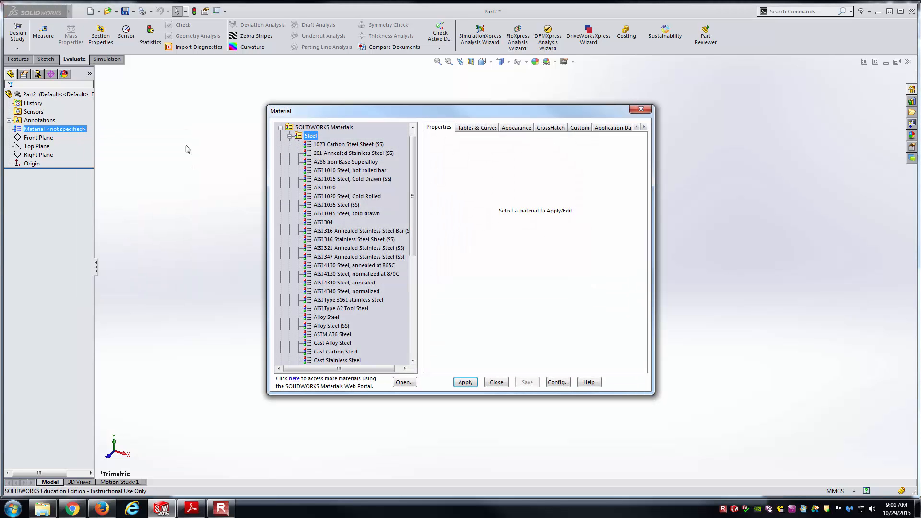
left_click(289, 137)
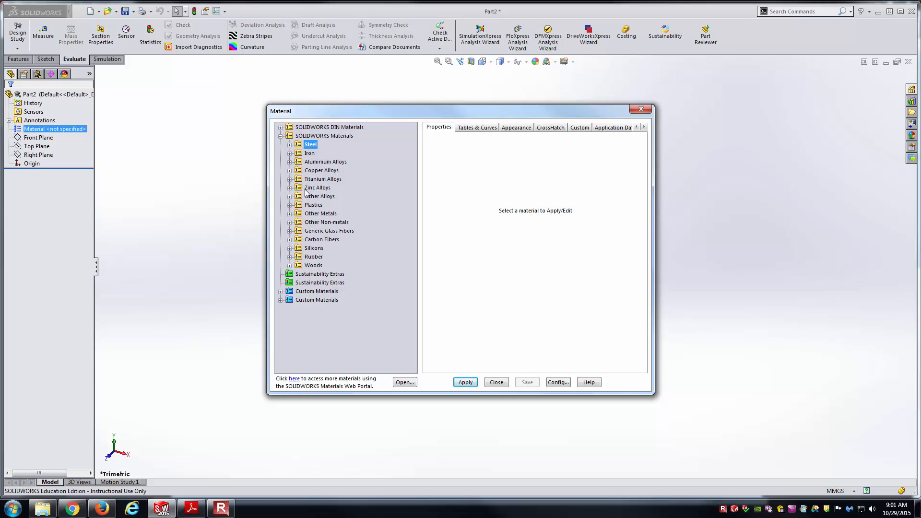
left_click(290, 162)
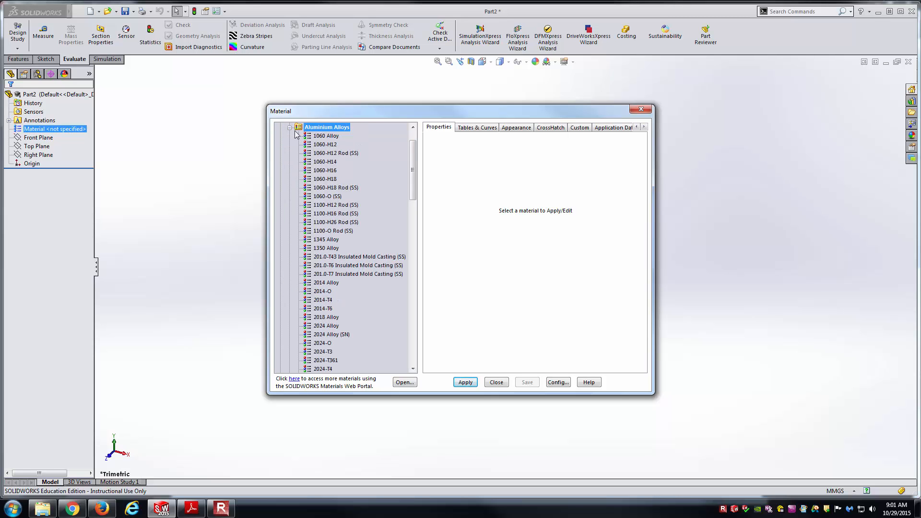
left_click(290, 127)
left_click(295, 170)
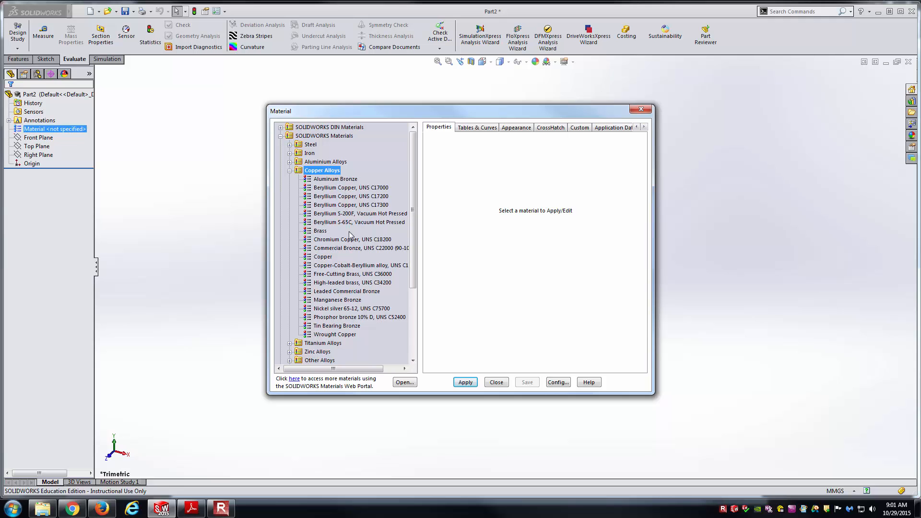
left_click(351, 291)
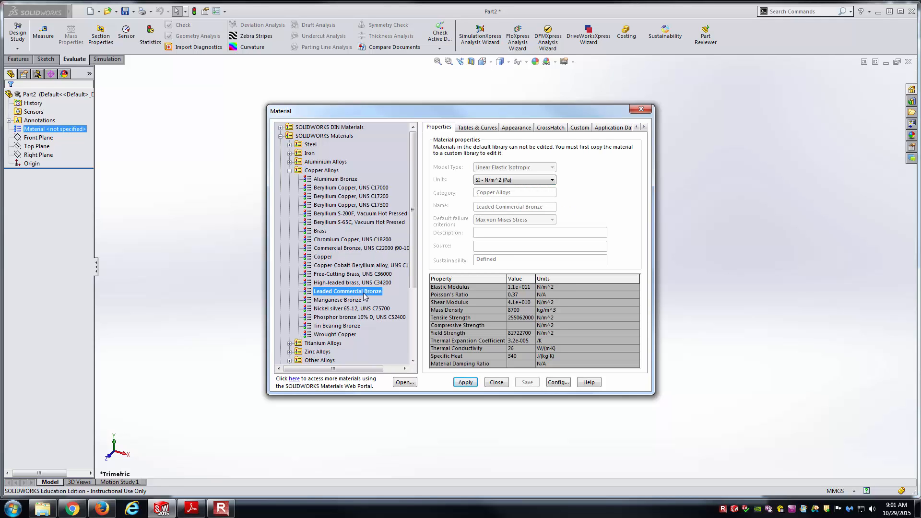
left_click(465, 382)
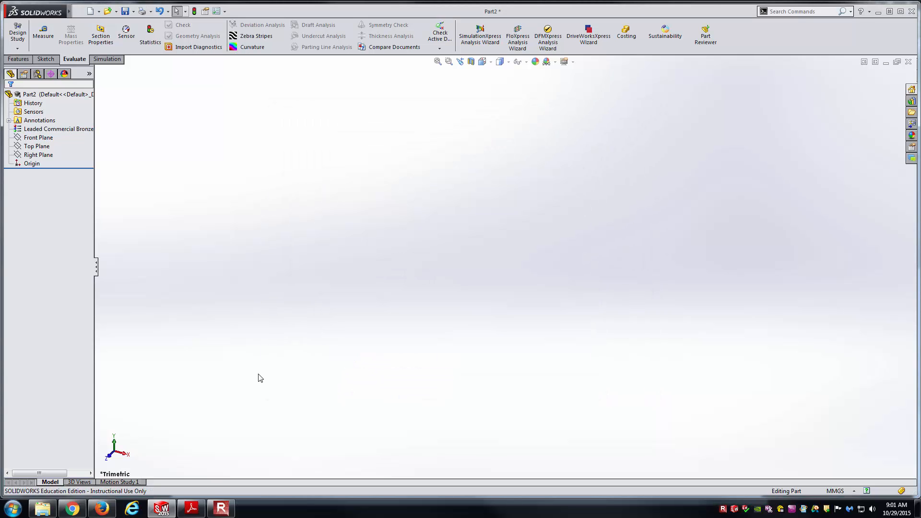
Step: Switch to Adobe Reader and compare the base, holes and slots on the two sheets of the bearing mount drawing
left_click(192, 508)
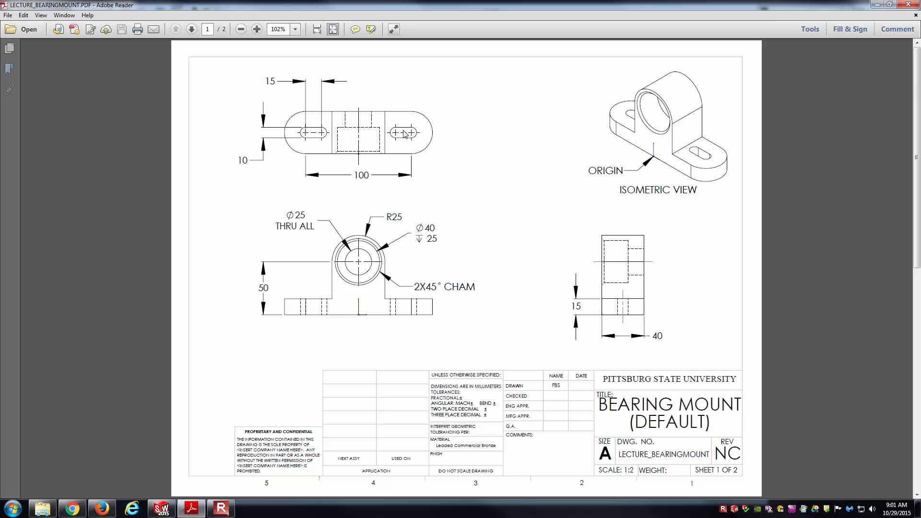
scroll(404, 134, "down", 3)
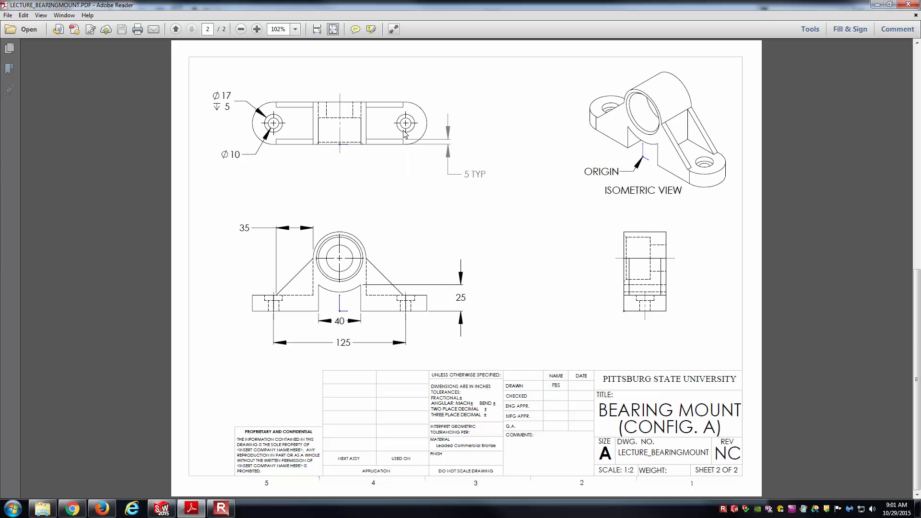
scroll(408, 135, "up", 3)
scroll(415, 136, "down", 3)
scroll(422, 137, "up", 3)
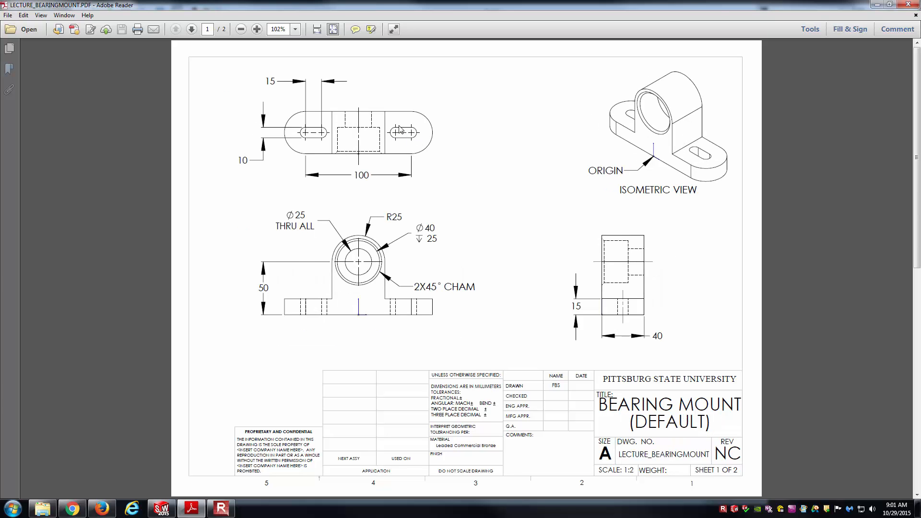
scroll(415, 133, "down", 3)
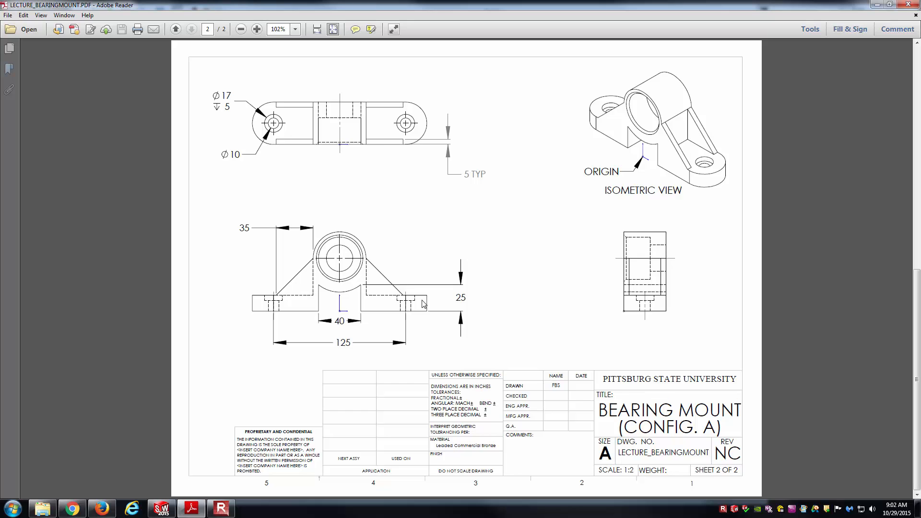
scroll(423, 304, "up", 3)
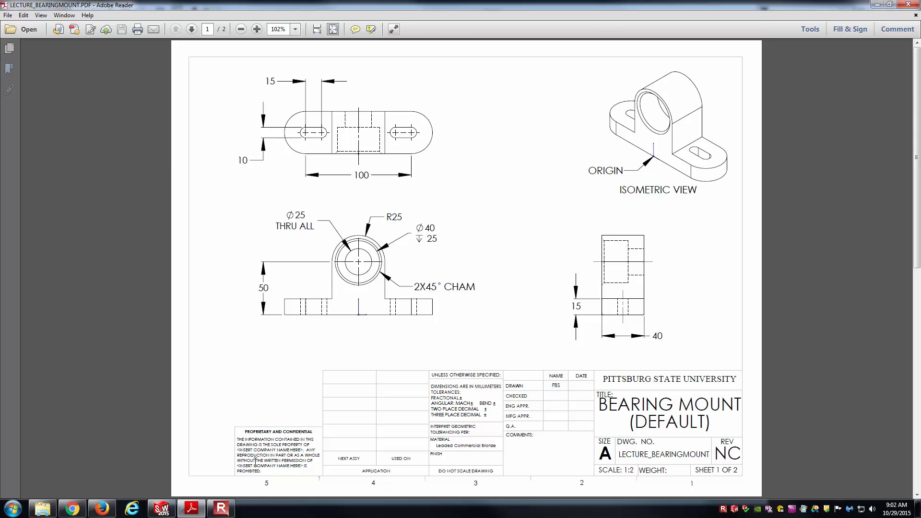
Step: Back in SOLIDWORKS, sketch a horizontal straight slot on the Top Plane above the origin, about 115 mm between centres and 35 mm wide
left_click(162, 509)
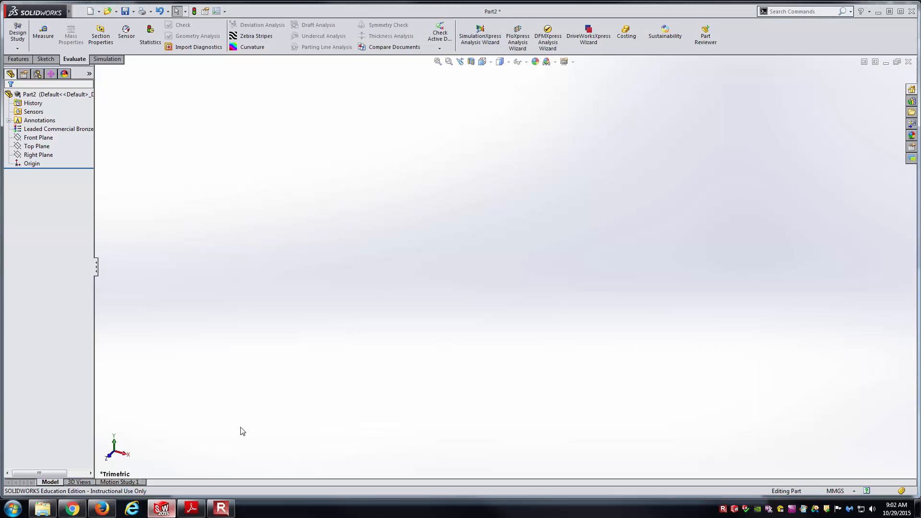
left_click(48, 146)
left_click(56, 135)
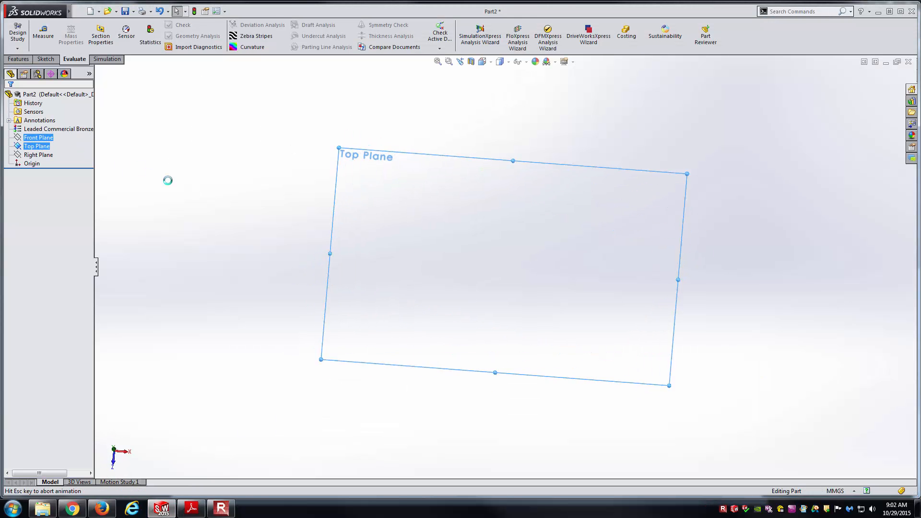
left_click(74, 46)
left_click(74, 46)
left_click(74, 47)
left_click(87, 58)
left_click(409, 208)
left_click(624, 208)
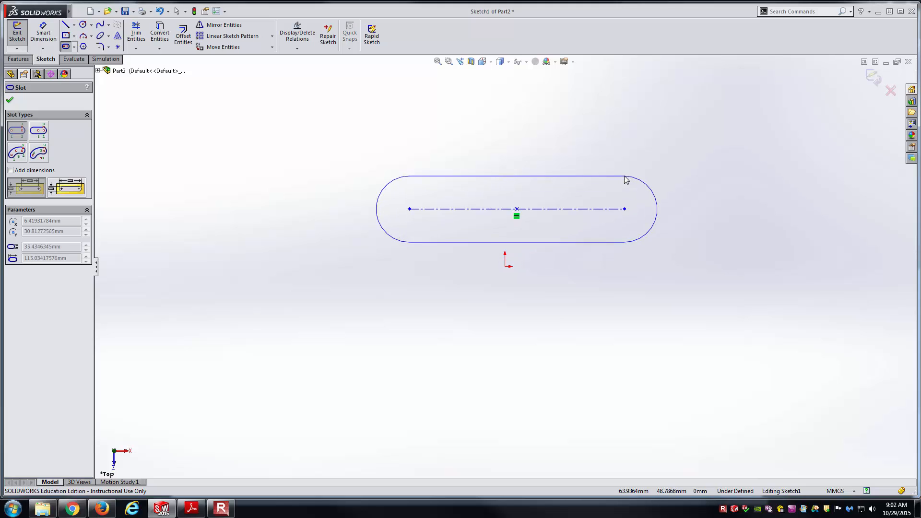
left_click(622, 176)
key("Escape")
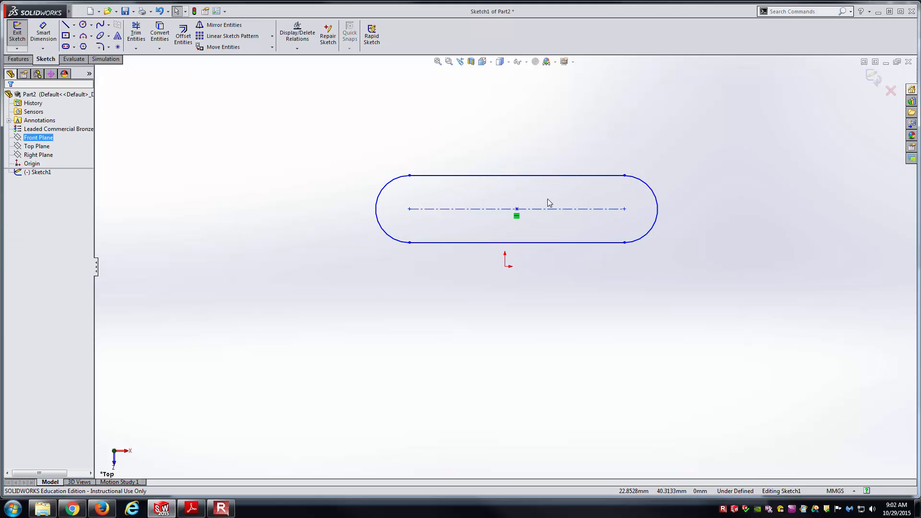
Step: Add a Midpoint relation between the slot's lower line and the origin, and stretch the slot to about 179 mm between centres
left_click(527, 243)
left_click(505, 267, "ctrl")
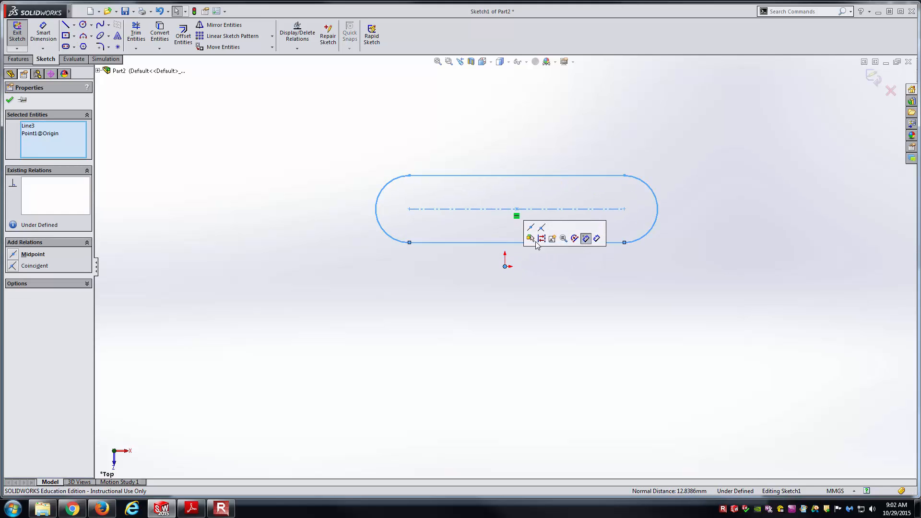
left_click(531, 229)
left_click(603, 298)
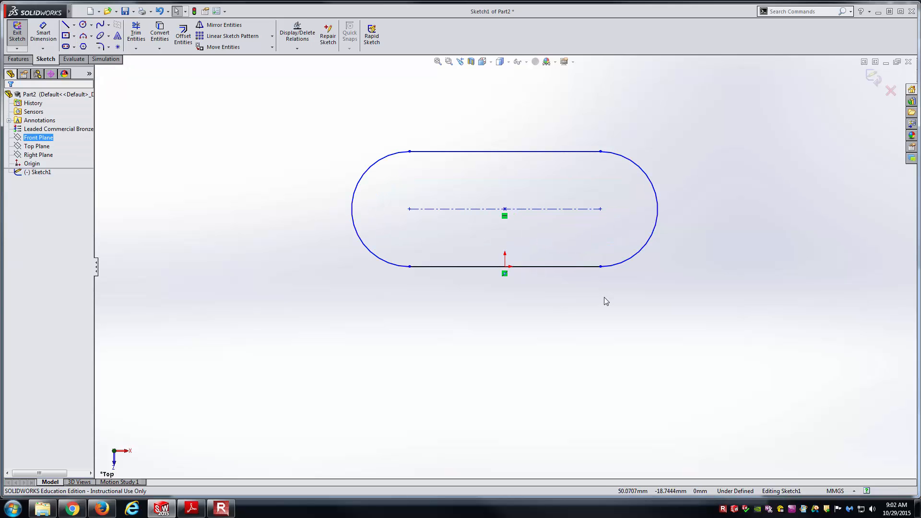
left_click_drag(603, 267, 670, 272)
left_click(641, 310)
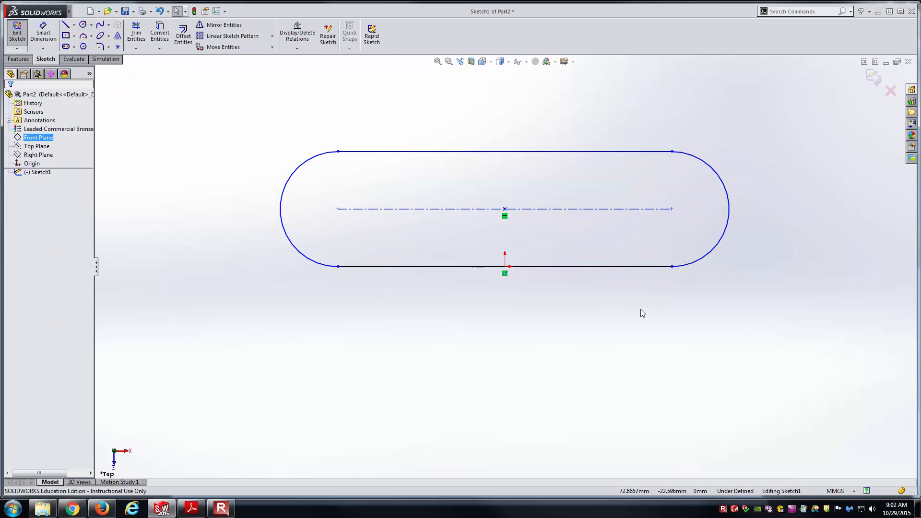
Step: Check the drawing for the base's length and dimension the slot's centre-to-centre distance as 100 mm
key("alt+Tab")
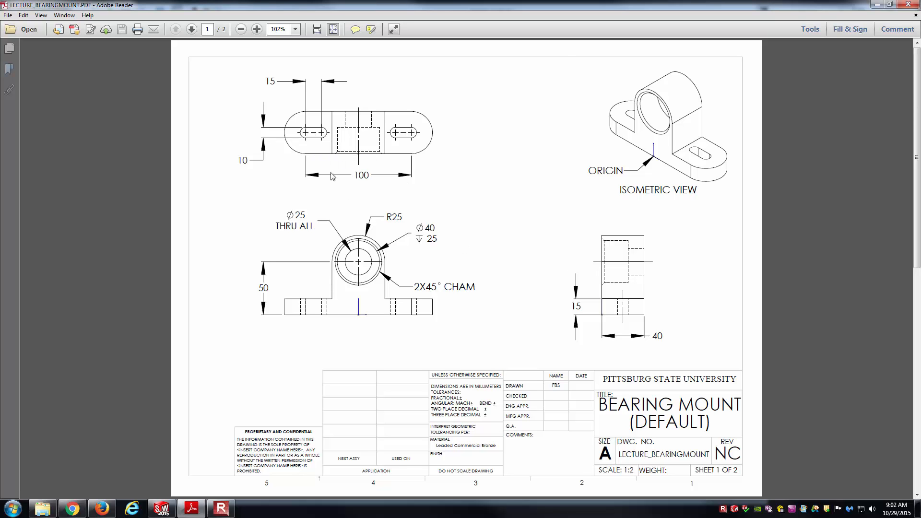
key("alt+Tab")
key("d")
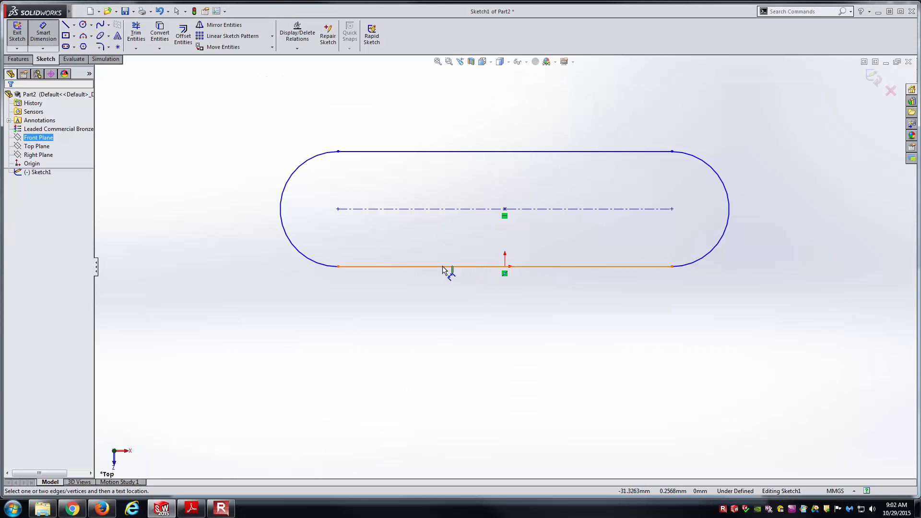
left_click(422, 209)
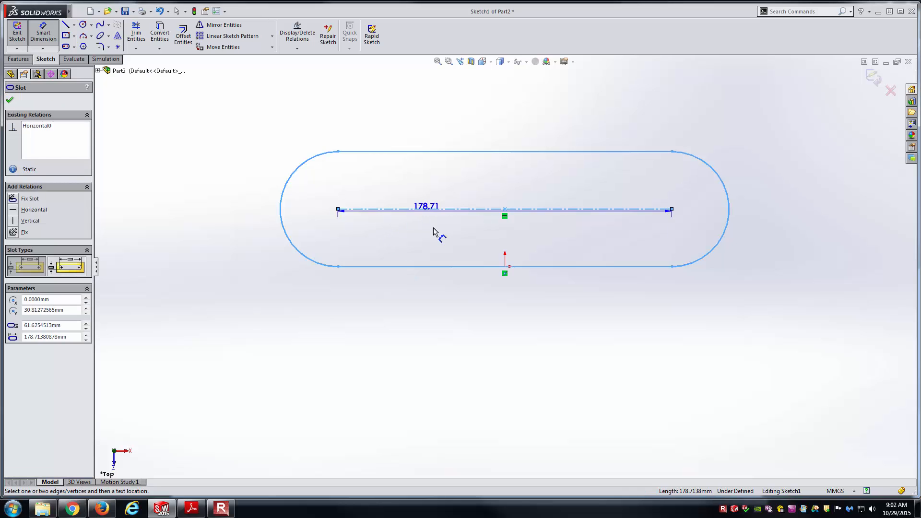
left_click(460, 331)
type("100")
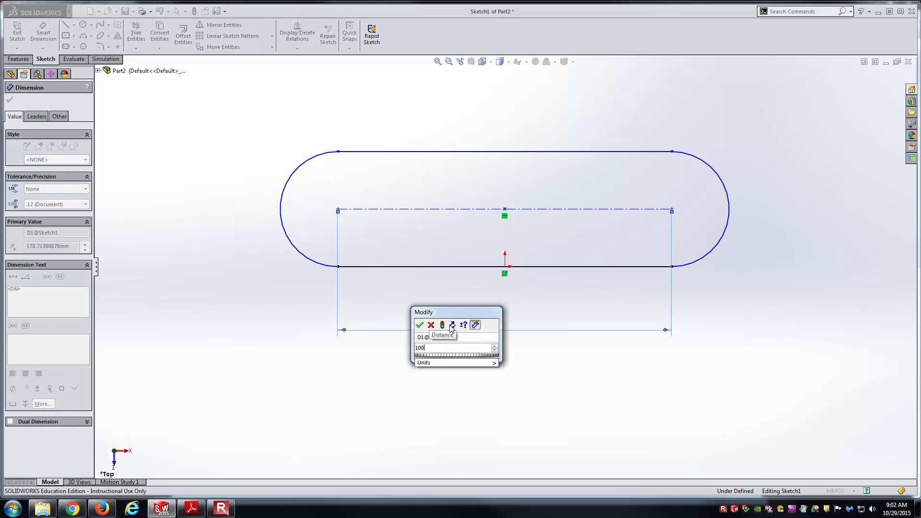
key("Return")
Step: Check the drawing for the base's depth and dimension the slot's width between its straight sides as 40 mm
key("alt+Tab")
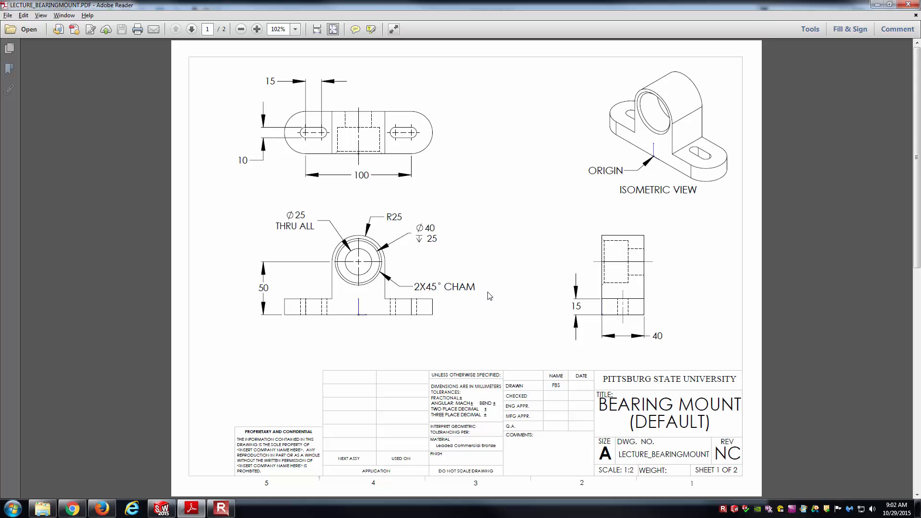
key("alt+Tab")
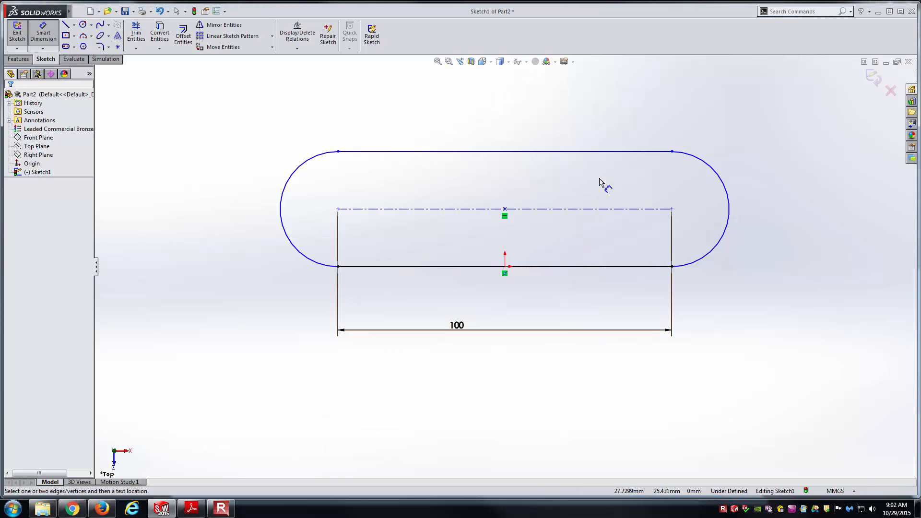
left_click(618, 152)
left_click(623, 265)
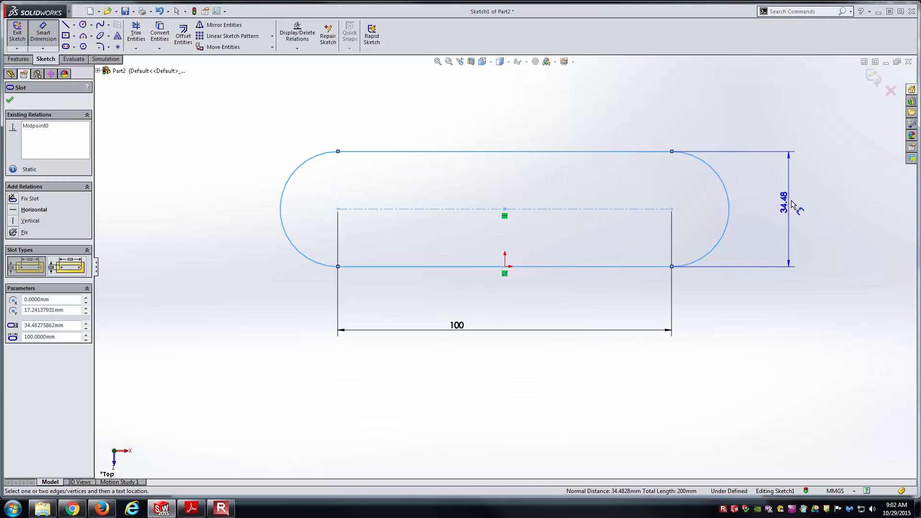
left_click(794, 204)
type("40")
key("Return")
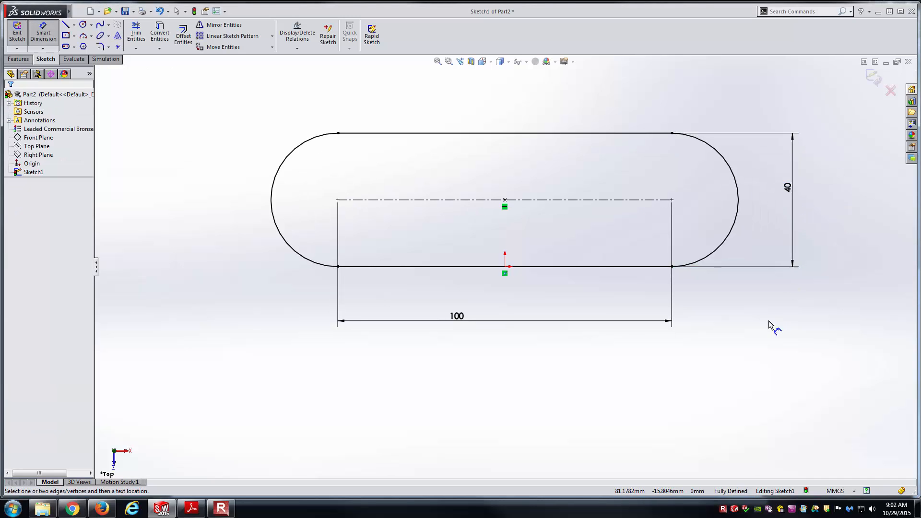
Step: Check the drawing for the base's thickness and extrude the slot profile upward 15 mm
key("alt+Tab")
key("alt+Tab")
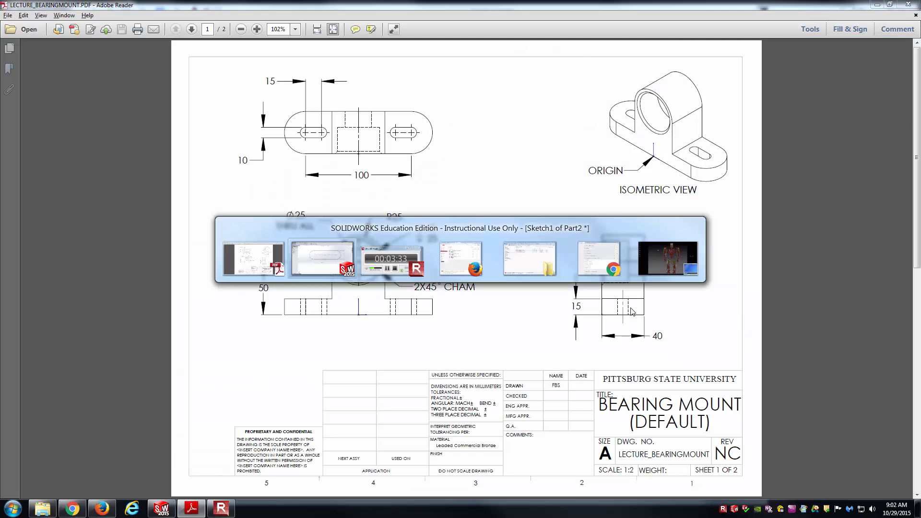
left_click(53, 41)
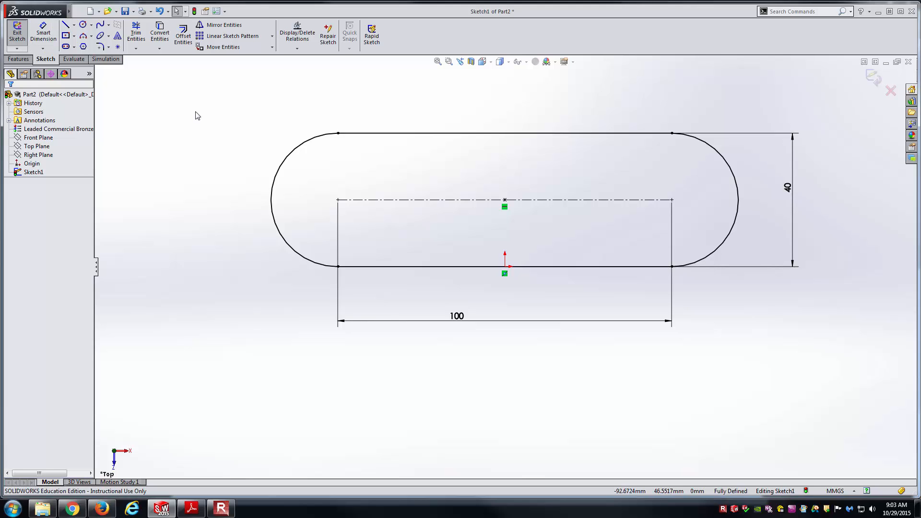
left_click(27, 60)
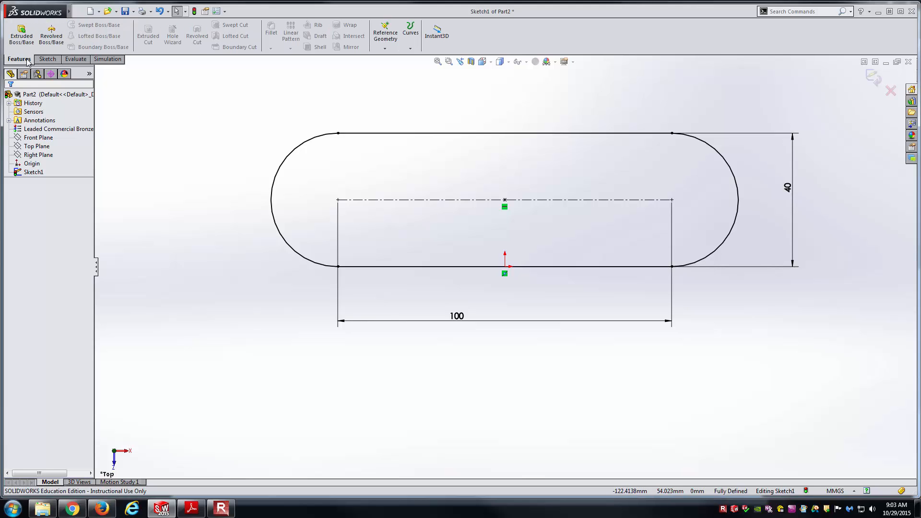
left_click(22, 35)
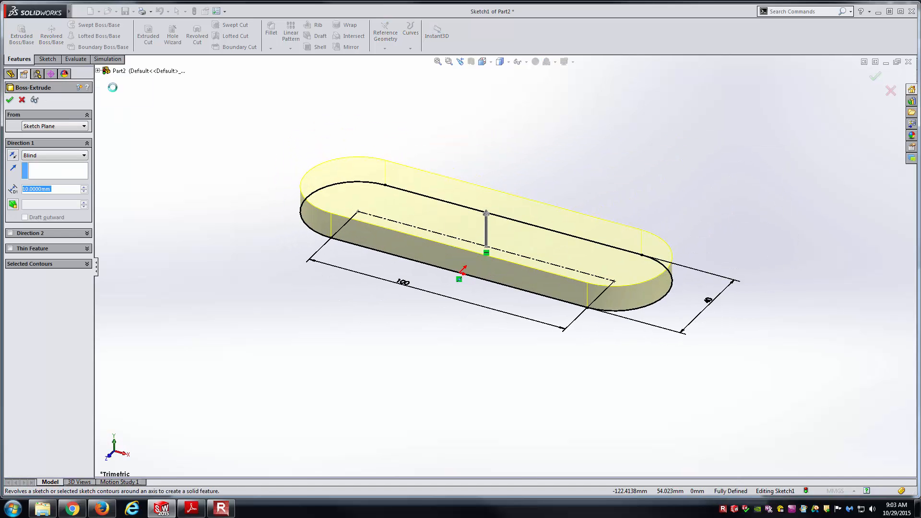
key("alt+Tab")
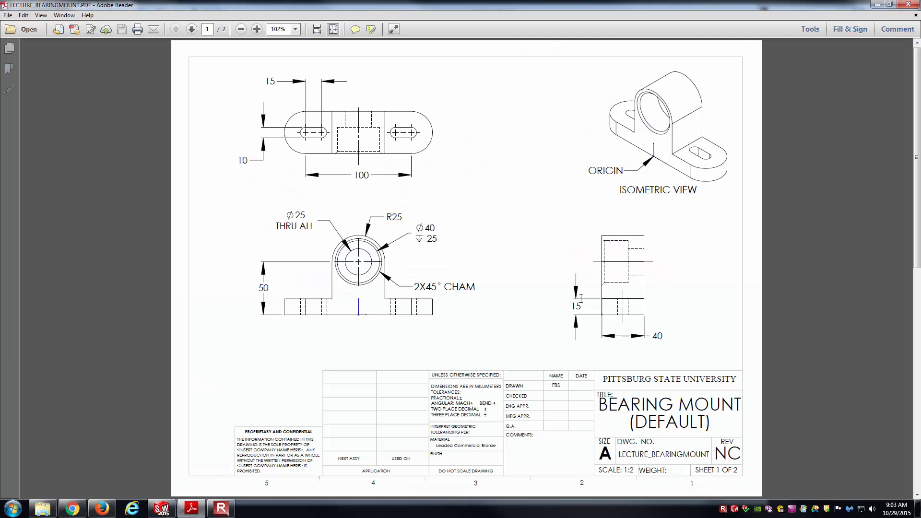
key("alt+Tab")
left_click(61, 190)
type("15")
key("Return")
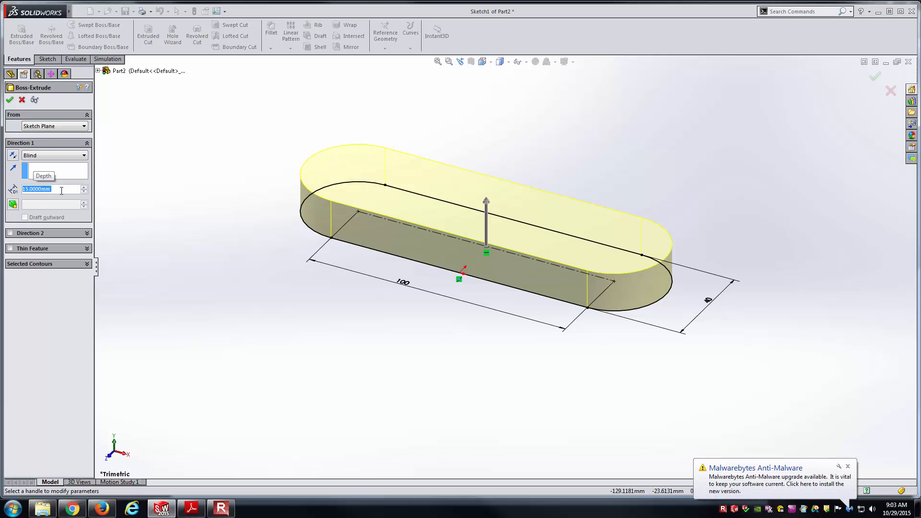
key("Return")
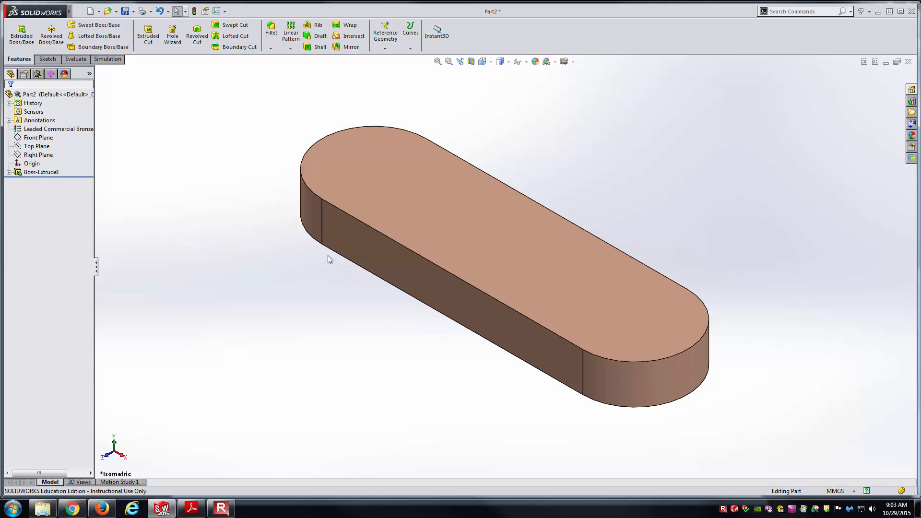
Step: Check the origin's location in the drawing and turn on the display of origins in the SOLIDWORKS part
left_click(201, 513)
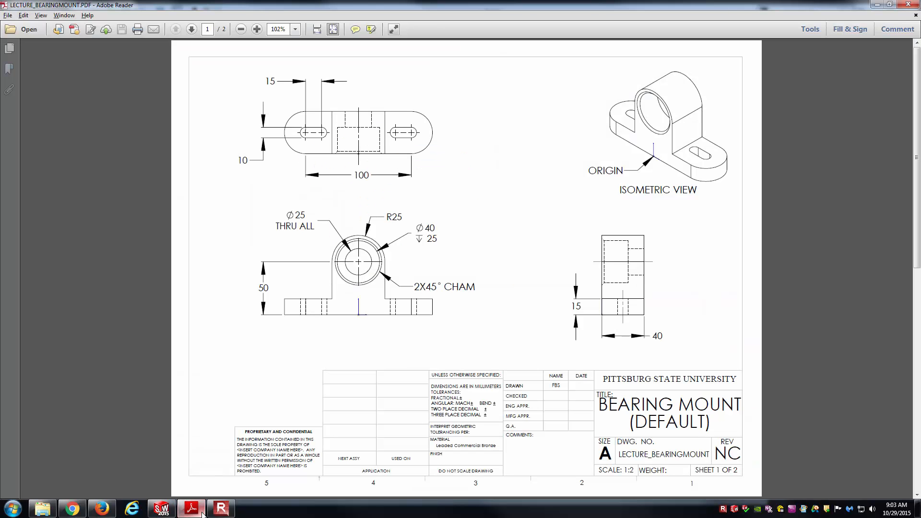
left_click(202, 513)
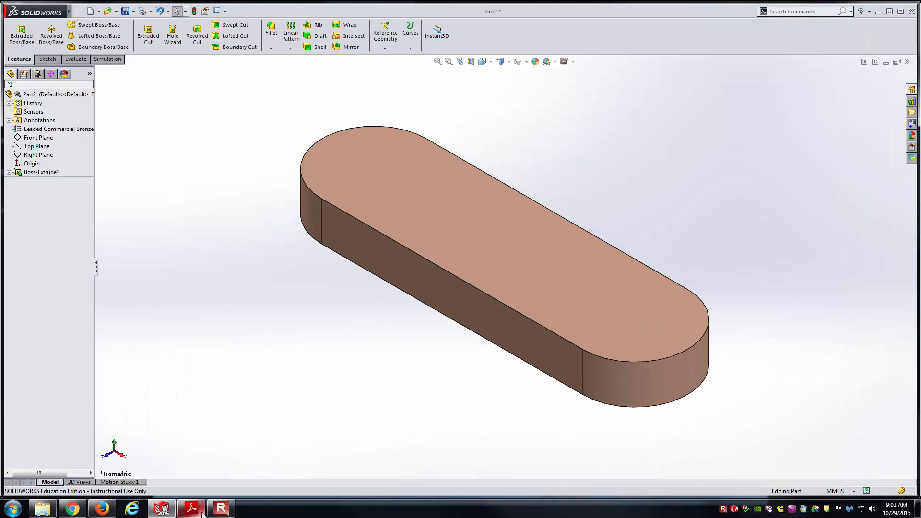
left_click(37, 165)
left_click(79, 11)
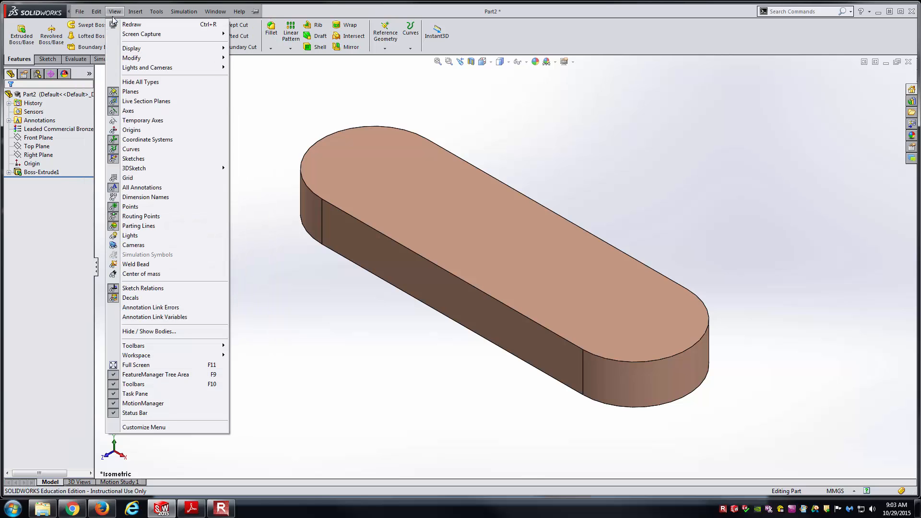
left_click(131, 131)
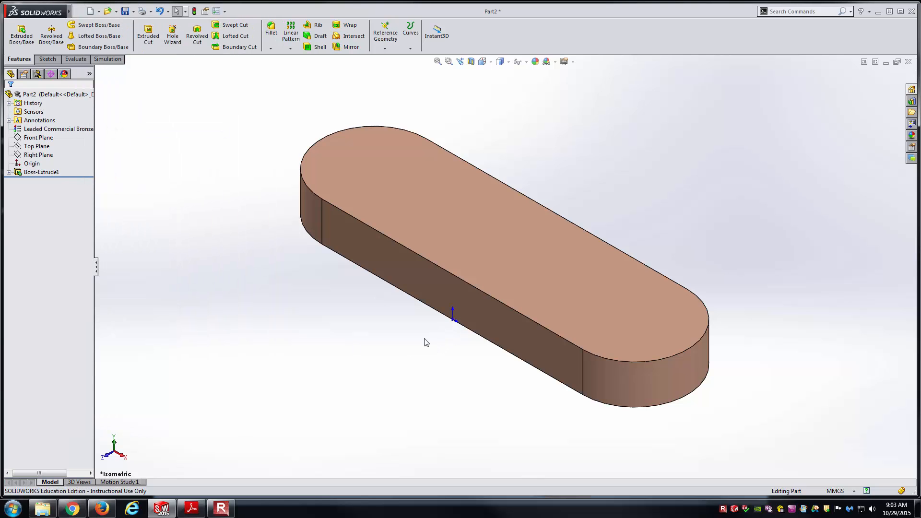
Step: Examine both sheets of the bearing mount PDF, comparing the default configuration with Config. A
left_click(194, 508)
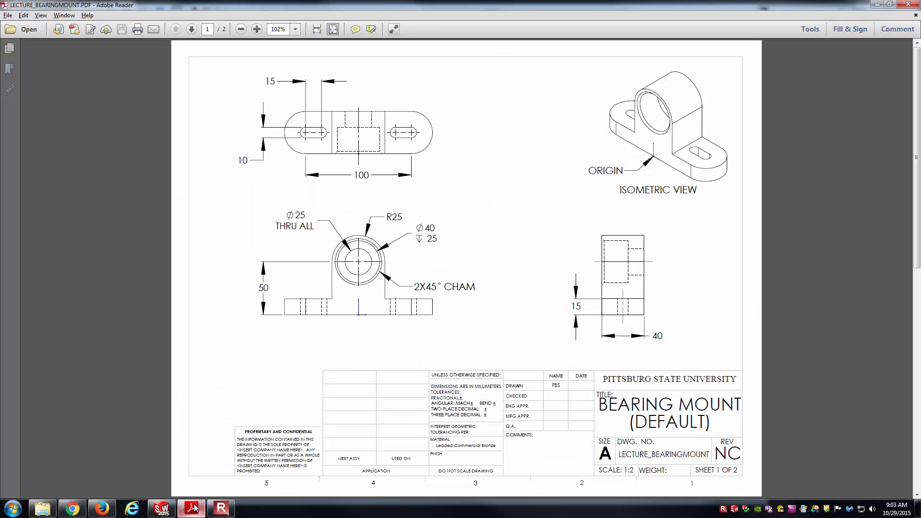
left_click(194, 508)
left_click(193, 507)
scroll(450, 232, "down", 2)
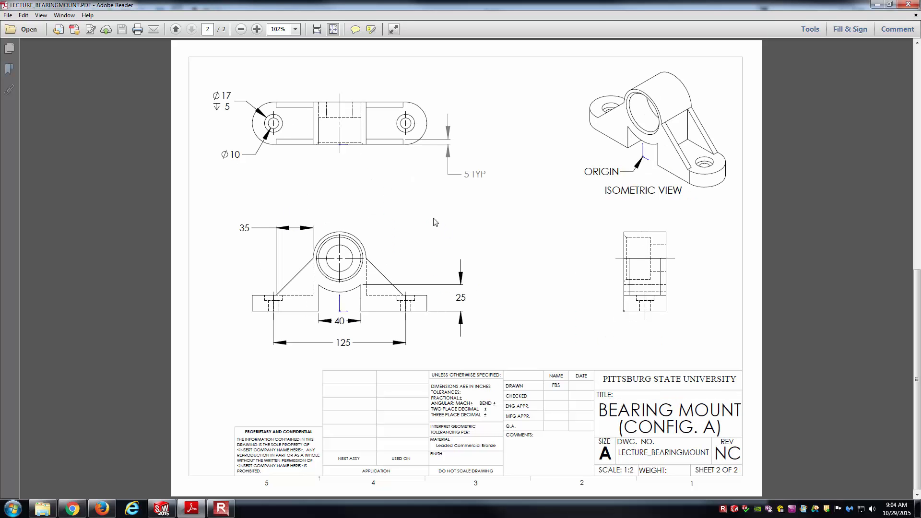
scroll(417, 236, "up", 2)
scroll(418, 234, "down", 2)
scroll(418, 236, "up", 2)
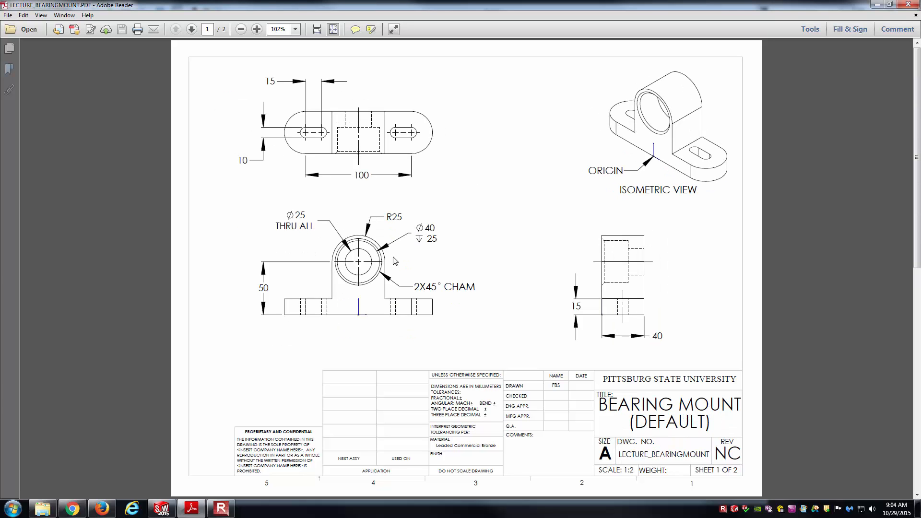
Step: Back in SOLIDWORKS, sketch a circle about 32 mm in diameter on the Front Plane, centred about 45 mm above the origin
left_click(161, 509)
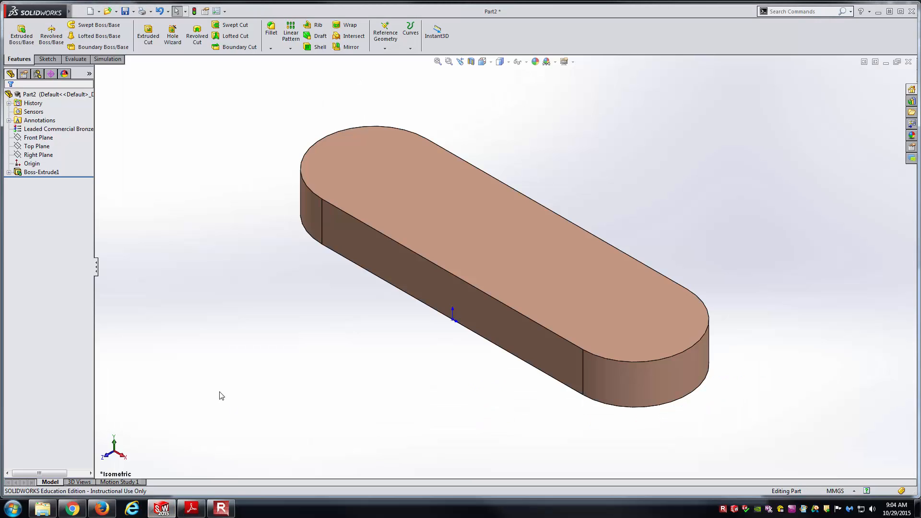
left_click(39, 137)
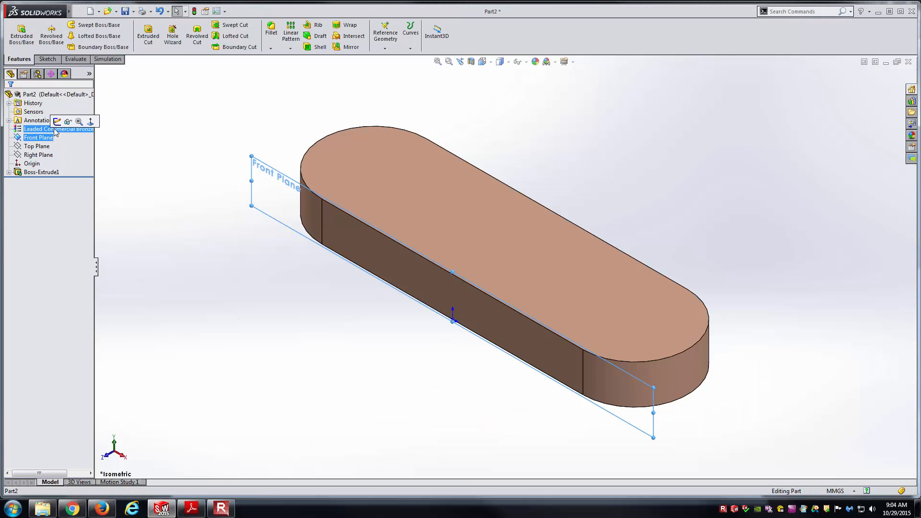
left_click(58, 121)
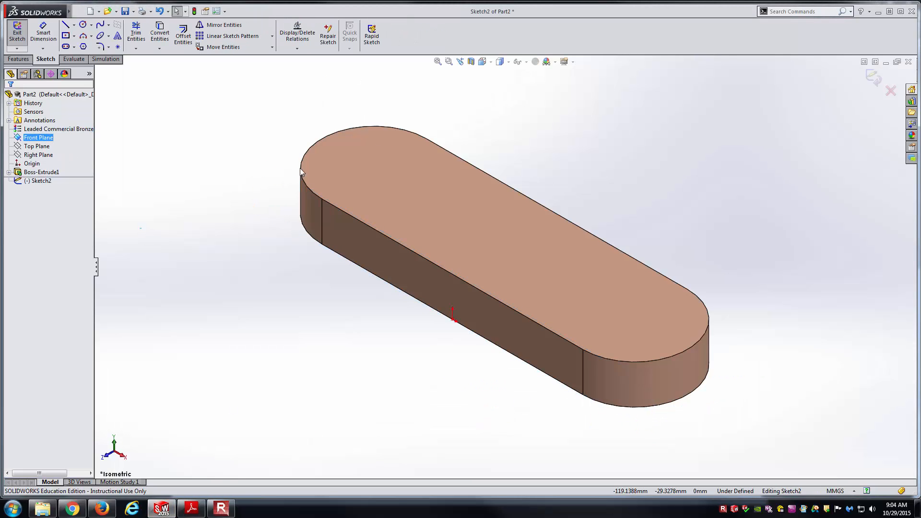
left_click(482, 61)
left_click(531, 110)
right_click_drag(473, 147, 551, 138)
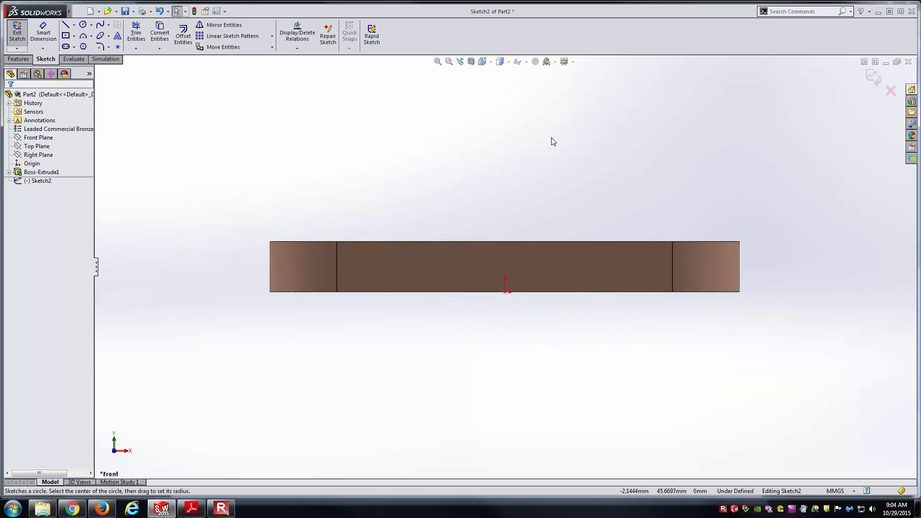
left_click(505, 141)
left_click(546, 107)
Step: Draw vertical lines from both sides of the circle to the base's upper edge and join their lower ends with a horizontal line
right_click_drag(648, 161, 508, 176)
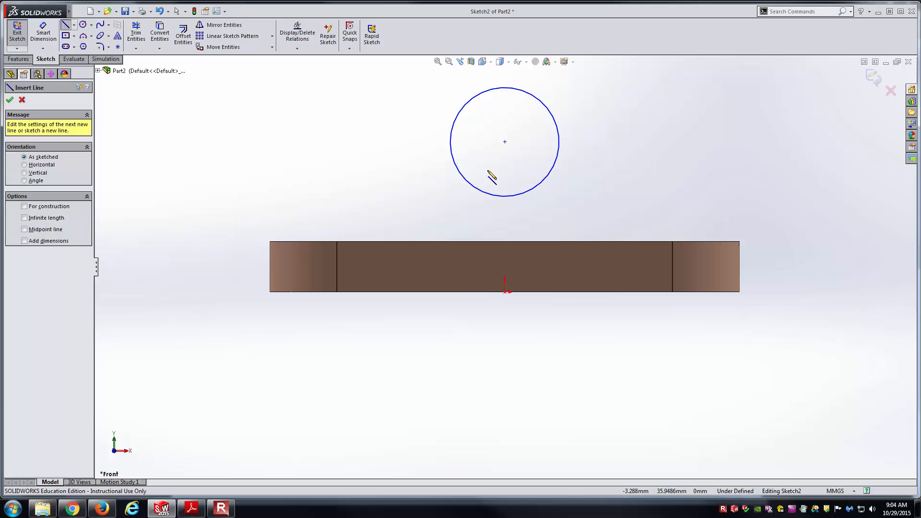
left_click(450, 142)
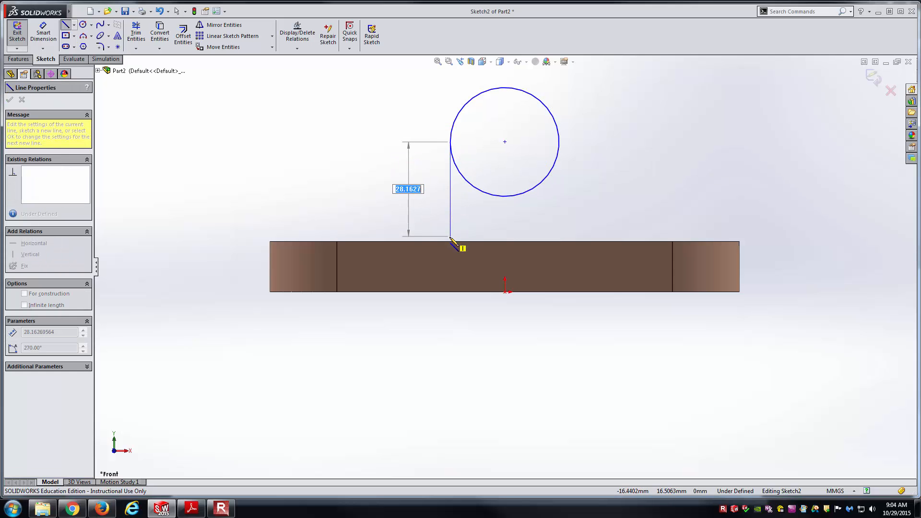
left_click(450, 241)
key("Escape")
key("l")
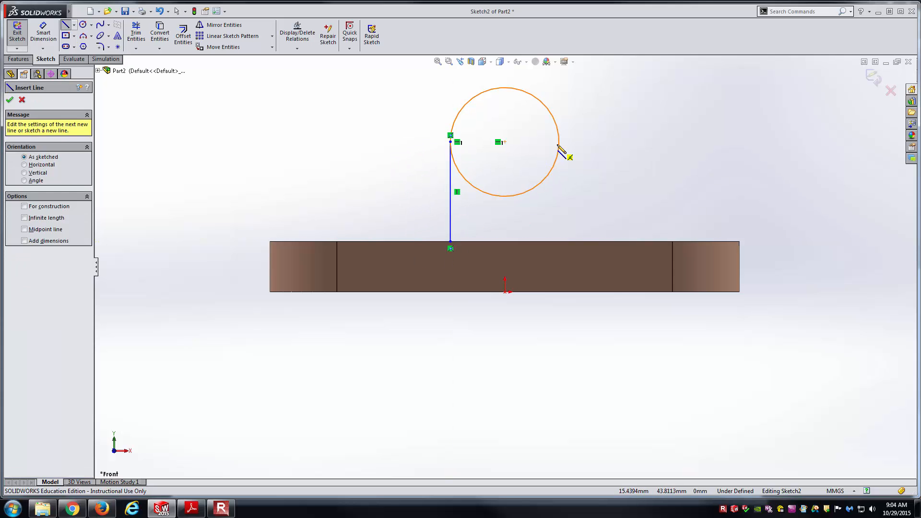
left_click(559, 142)
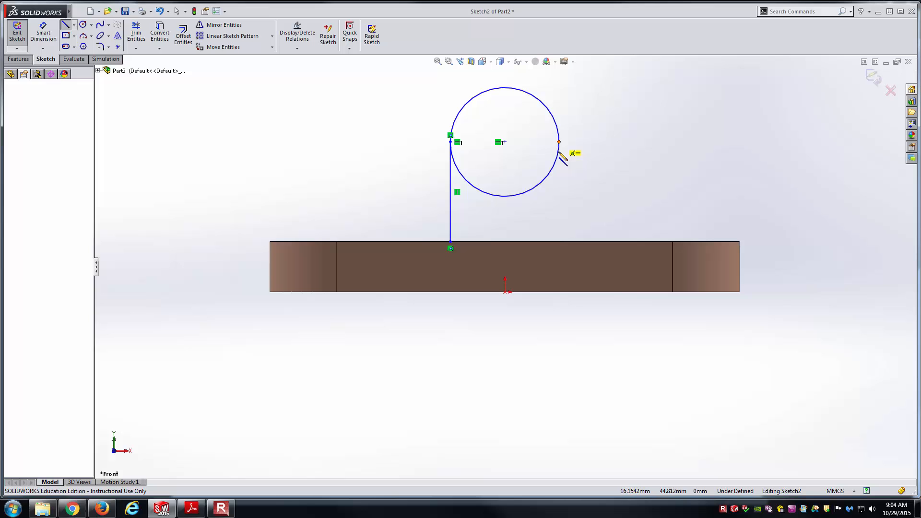
left_click(568, 249)
left_click(450, 241)
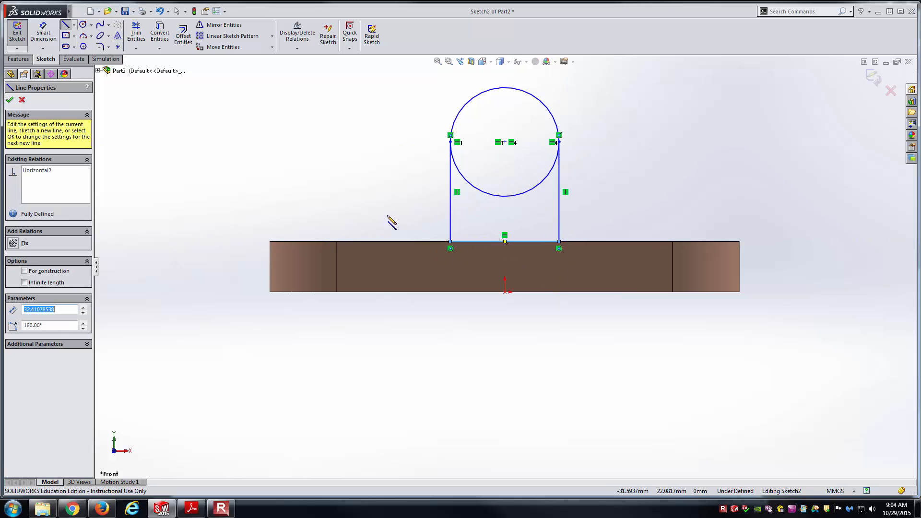
key("Escape")
Step: Trim away the circle's lower half inside the upright profile
left_click(135, 34)
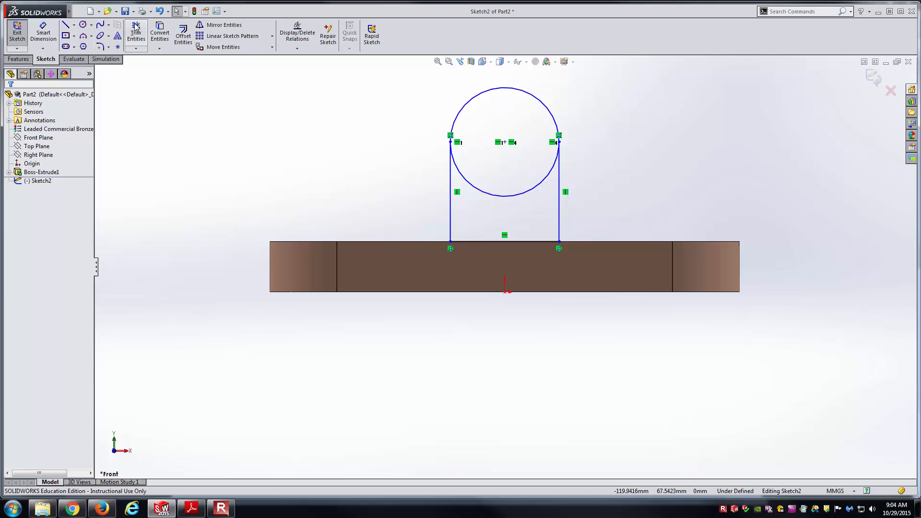
left_click_drag(485, 209, 491, 188)
key("Escape")
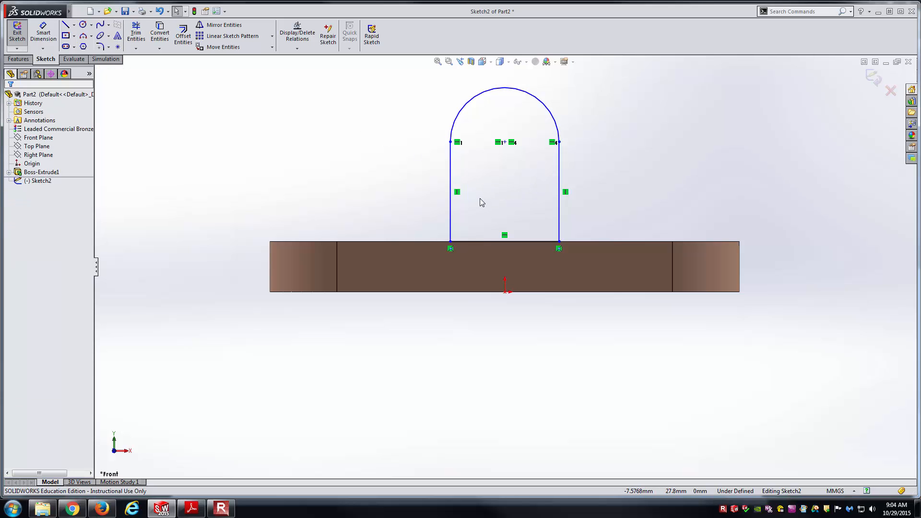
Step: Add a Vertical relation between the arc's centre and the origin, and stretch the profile wider with its centre about 46 mm above the origin
left_click(504, 142)
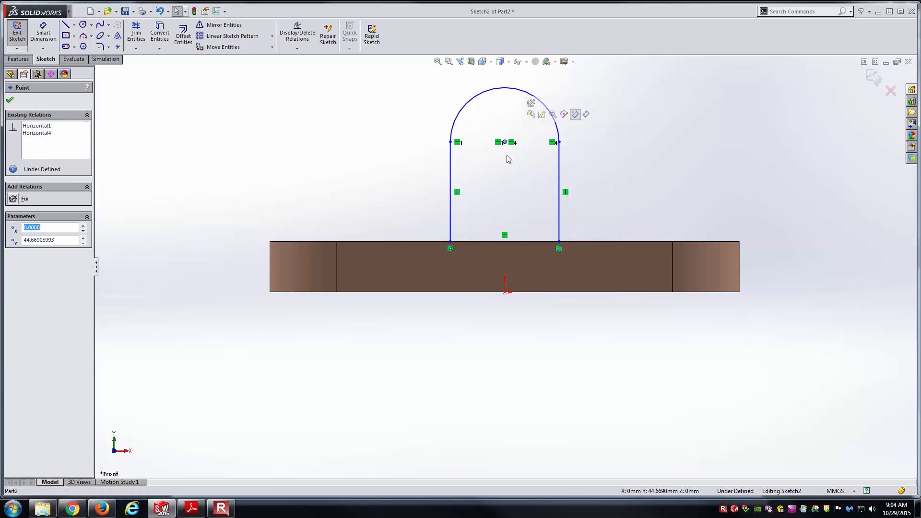
left_click(505, 292, "ctrl")
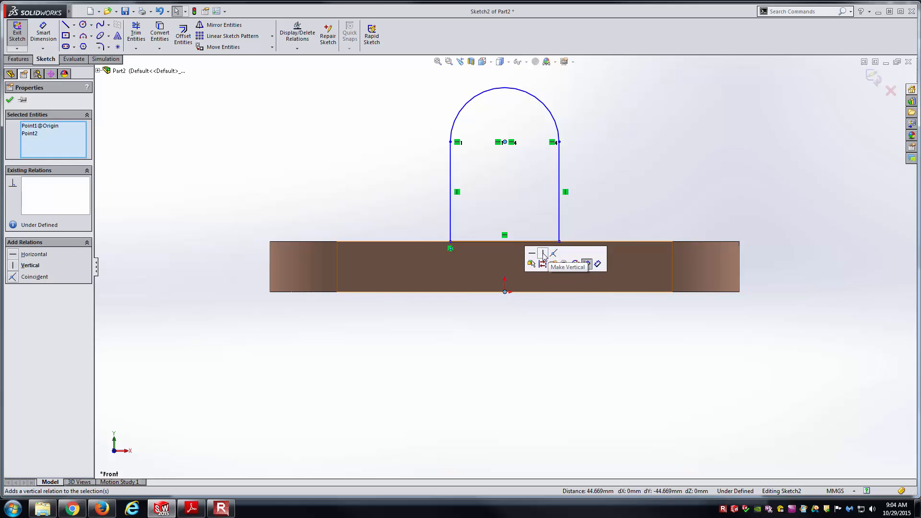
left_click(543, 255)
left_click(599, 201)
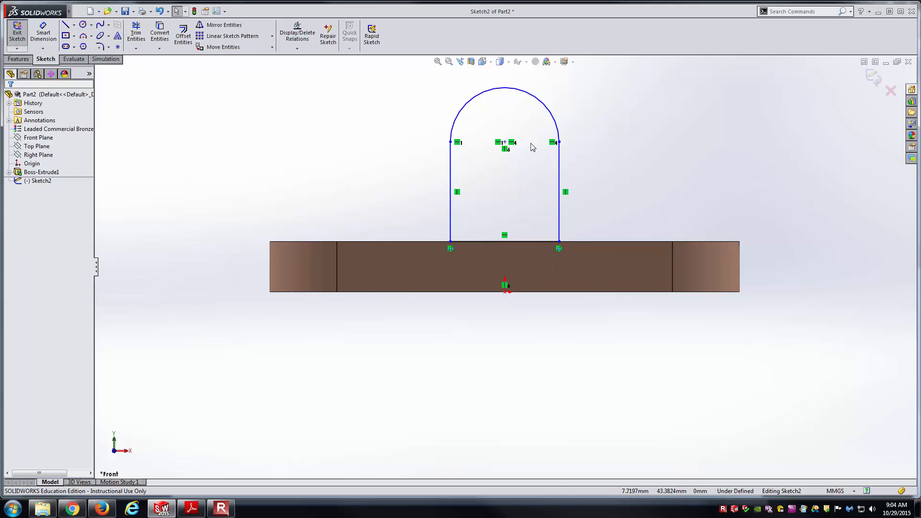
mouse_move(559, 143)
left_mouse_down()
mouse_move(584, 136)
mouse_move(575, 139)
left_mouse_up()
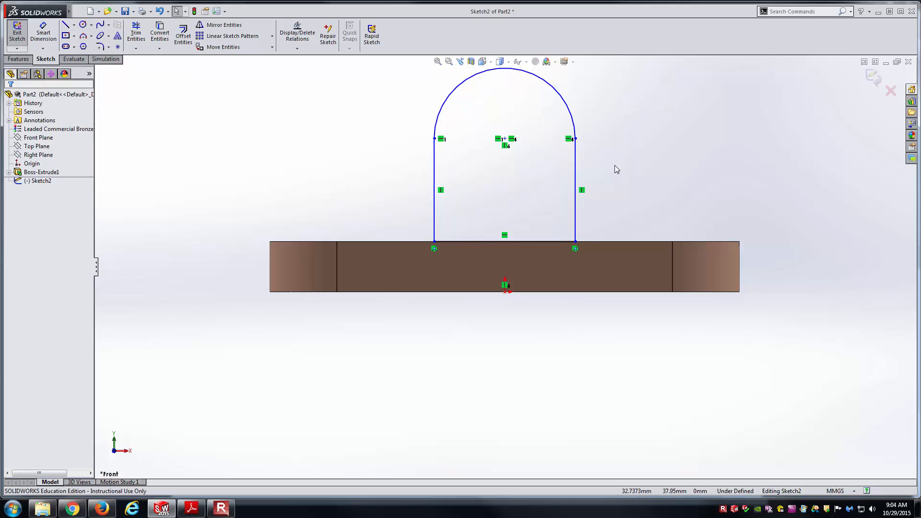
Step: Check the drawing for the bore's centre height and dimension the arc centre 50 mm above the origin
key("alt+Tab")
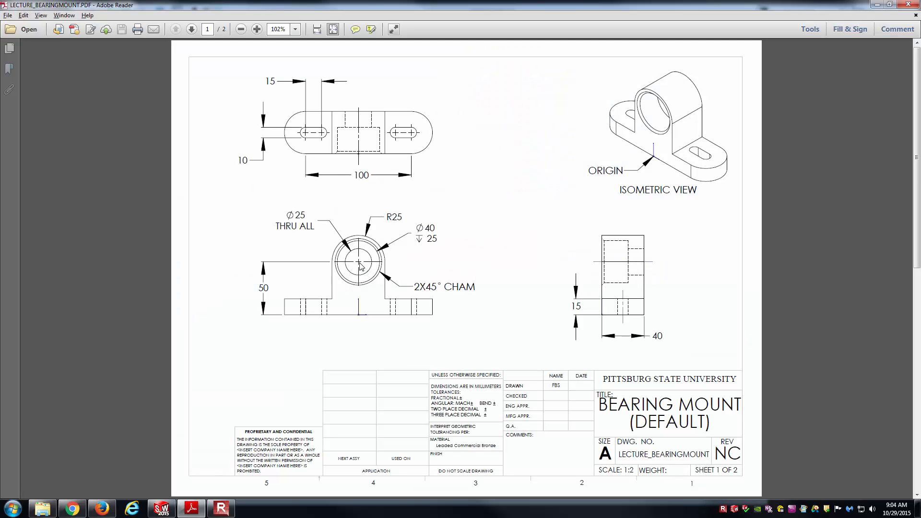
key("alt+Tab")
right_click_drag(693, 201, 697, 182)
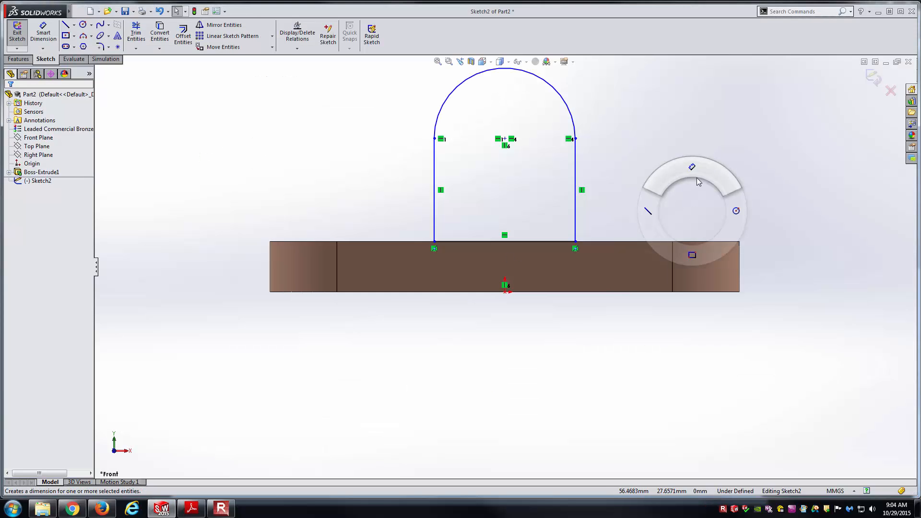
left_click(505, 139)
left_click(504, 291)
left_click(786, 231)
type("50")
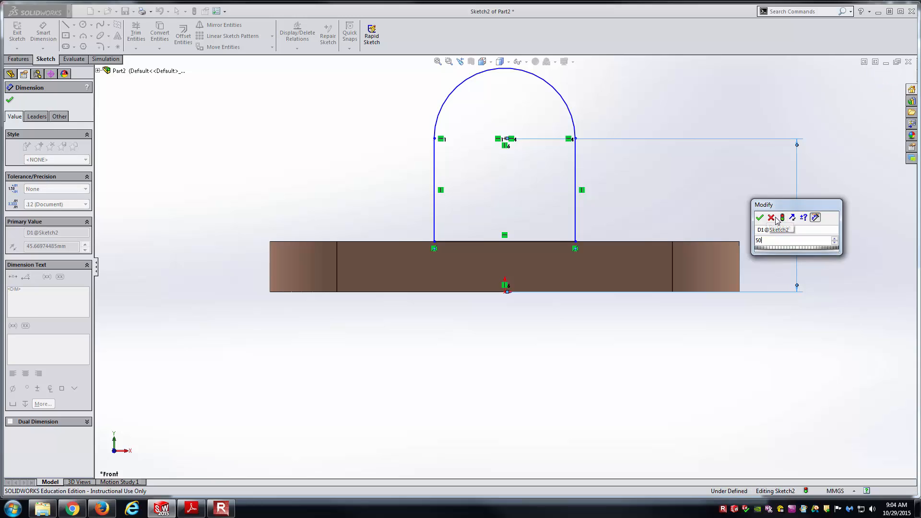
key("Return")
key("z")
key("Escape")
Step: Check the drawing for the upright's outer radius and dimension the arc's radius as 25 mm
key("alt+Tab")
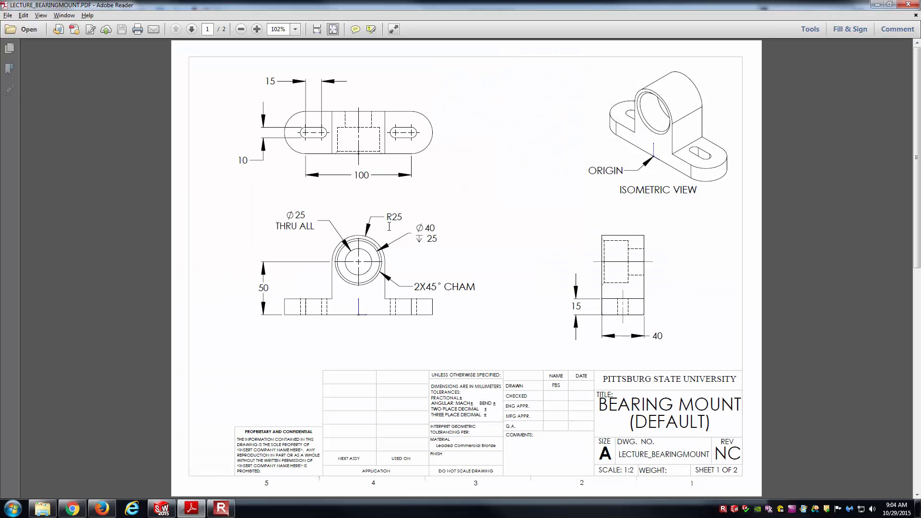
key("alt+Tab")
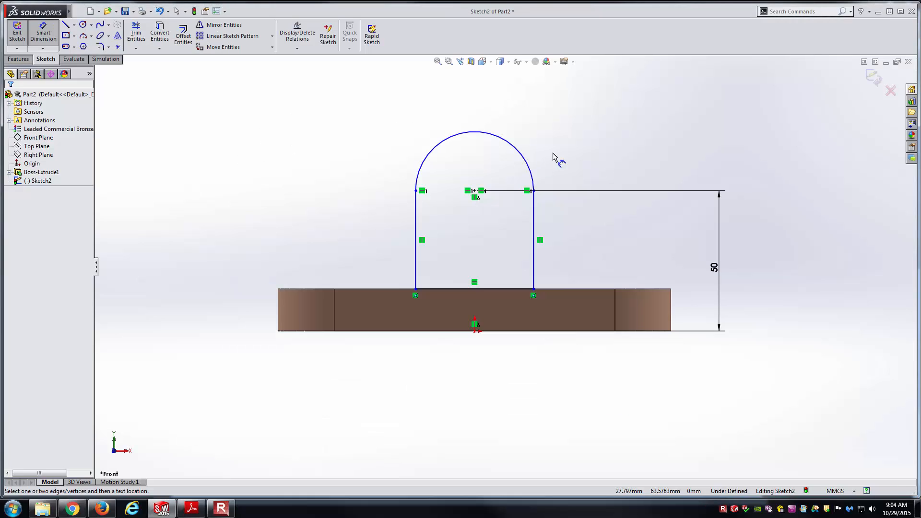
left_click(523, 151)
left_click(550, 117)
type("25")
key("Return")
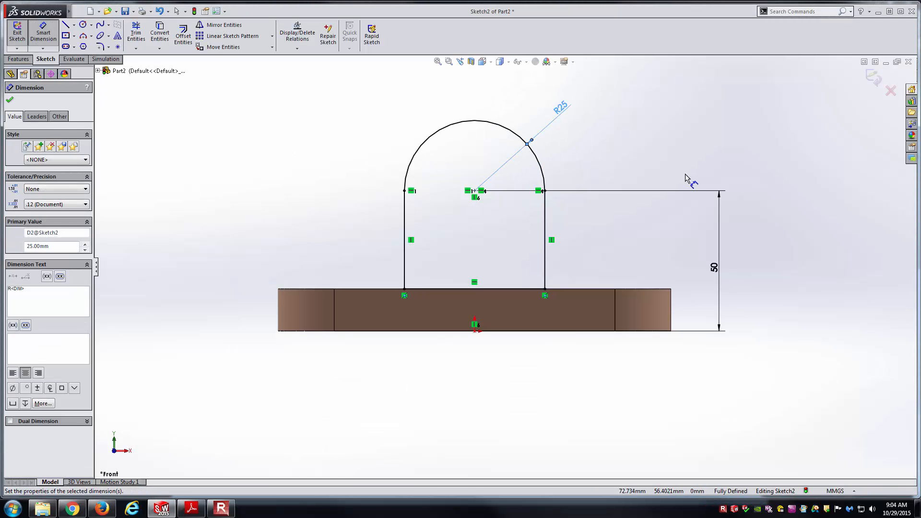
Step: Check the drawing for the through bore and draw a circle of about 11 mm radius at the arc's centre
key("Escape")
key("alt+Tab")
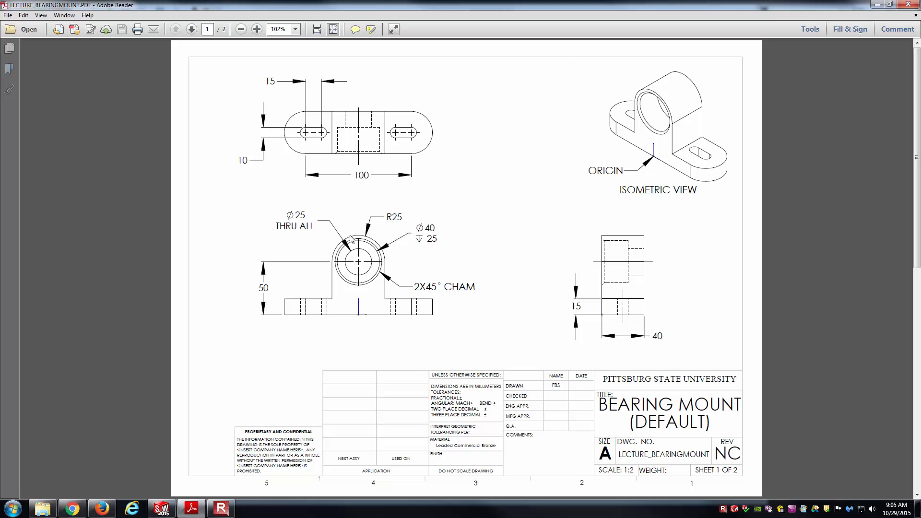
key("alt+Tab")
right_click_drag(361, 202, 413, 199)
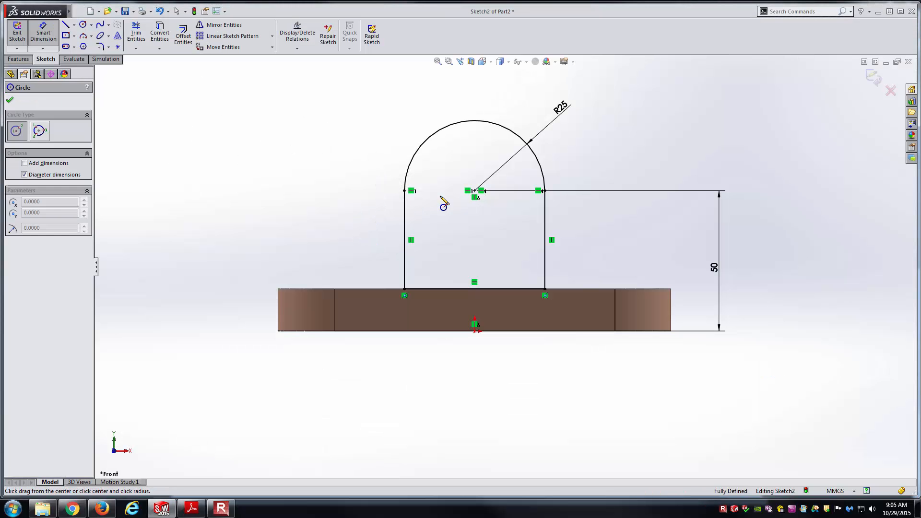
left_click(474, 191)
left_click(478, 159)
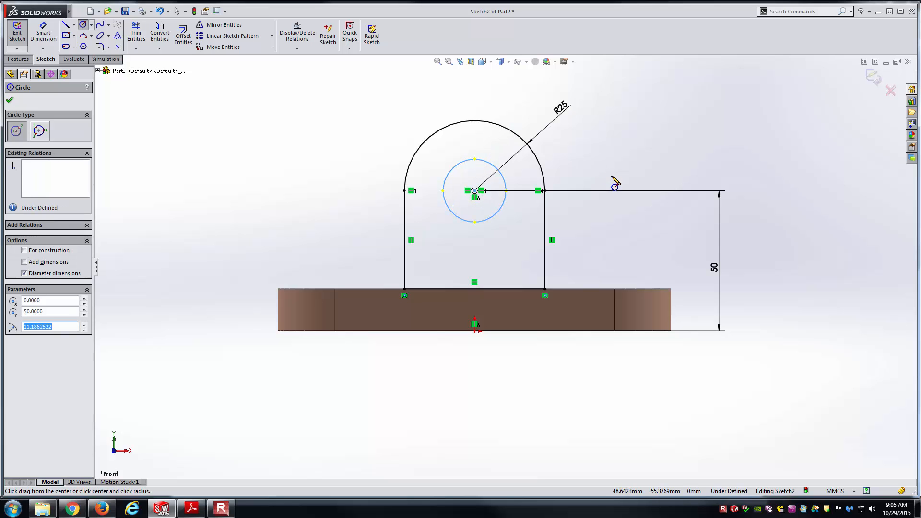
Step: Dimension the bore circle's diameter as 25 mm
right_click_drag(612, 176, 612, 106)
left_click(479, 160)
left_click(366, 128)
type("25")
key("Return")
key("Escape")
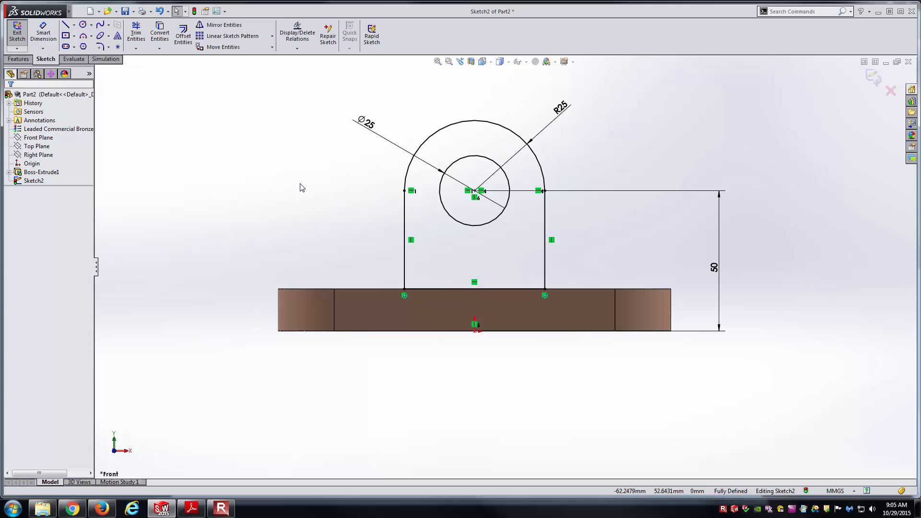
Step: Check the drawing for the upright's depth, start a boss extrusion of the profile and reverse its direction to run over the base
key("alt+Tab")
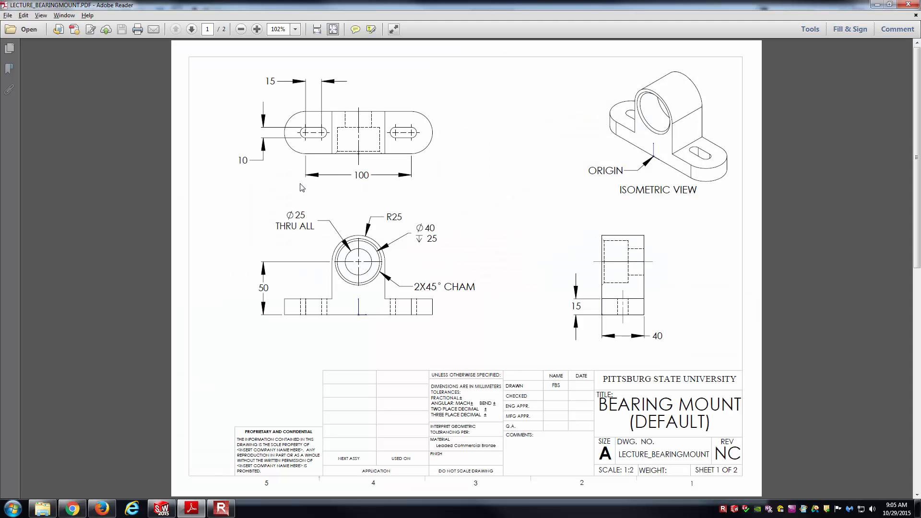
key("alt+Tab")
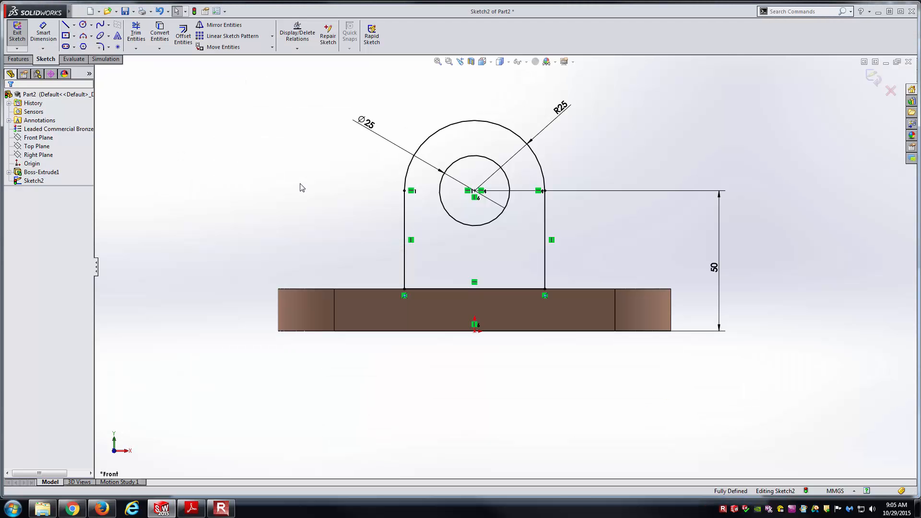
mouse_move(302, 187)
middle_mouse_down()
mouse_move(447, 258)
mouse_move(426, 223)
mouse_move(190, 157)
middle_mouse_up()
left_click(18, 59)
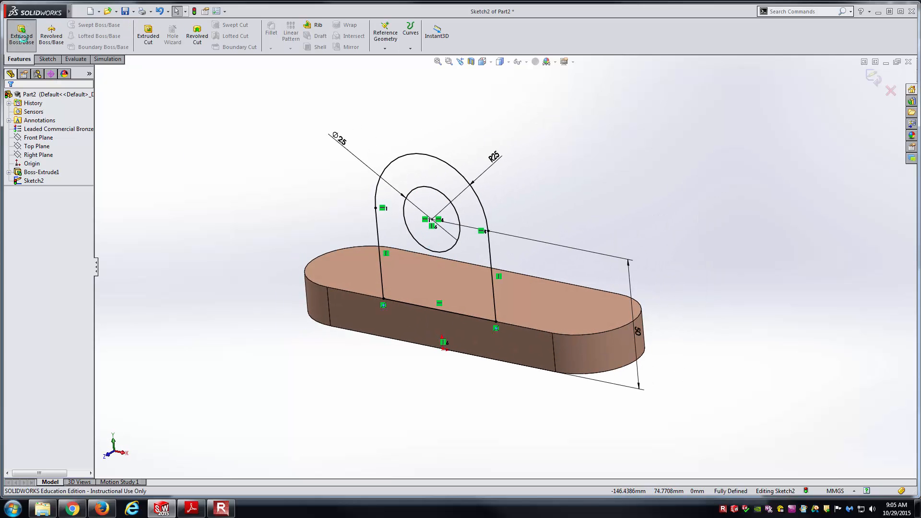
left_click(21, 33)
middle_click_drag(334, 199, 283, 213)
left_click(13, 155)
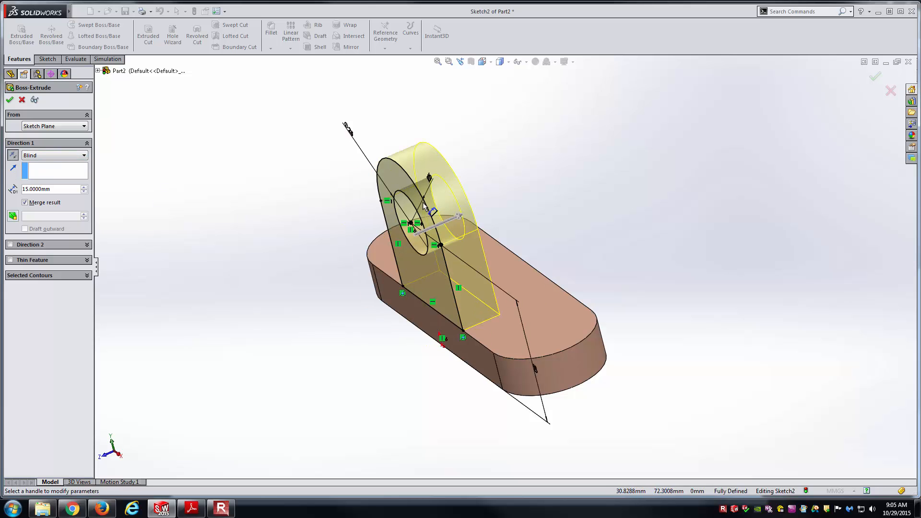
Step: Set the extrusion's end condition to Up To Surface, ending at the base's back face, and accept it
left_click(68, 155)
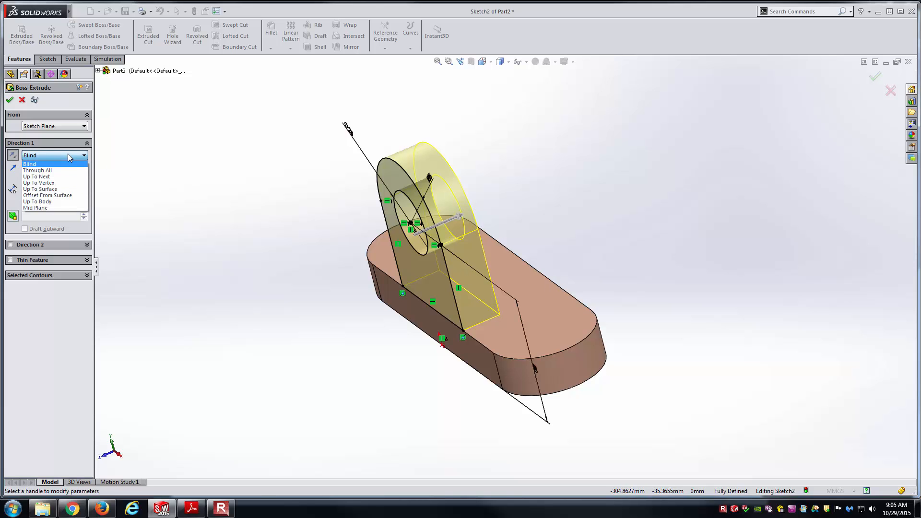
left_click(66, 192)
mouse_move(282, 197)
middle_mouse_down()
mouse_move(581, 235)
mouse_move(544, 314)
mouse_move(585, 277)
mouse_move(493, 301)
middle_mouse_up()
left_click(560, 264)
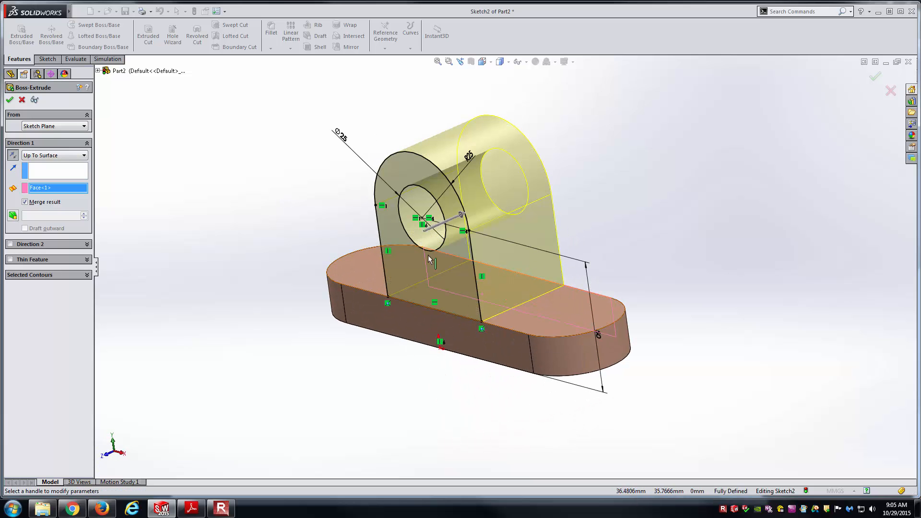
left_click(10, 99)
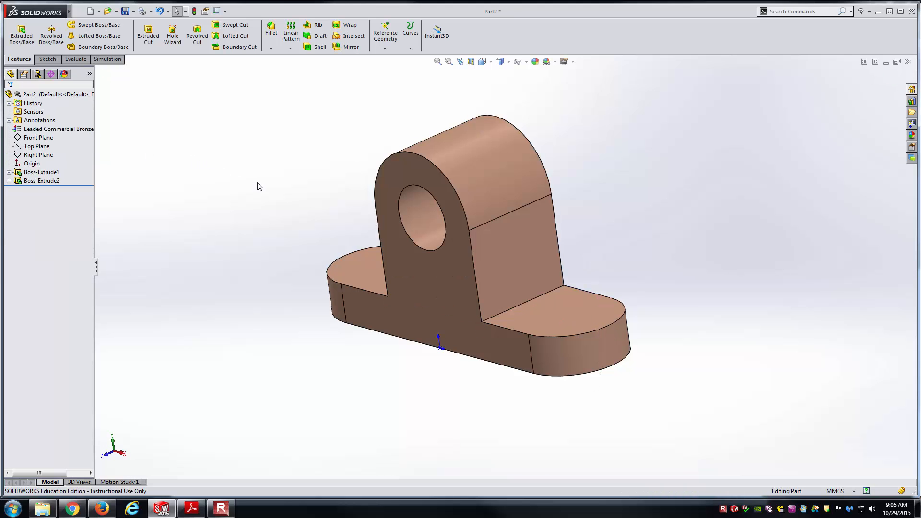
Step: Check the drawing for the larger counterbore and open a new sketch on the upright's front face
key("ctrl+7")
key("alt+Tab")
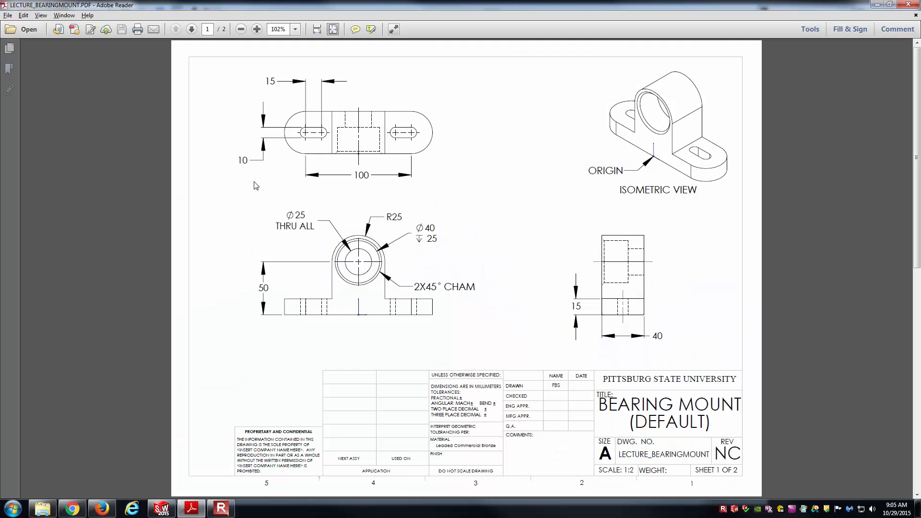
key("alt+Tab")
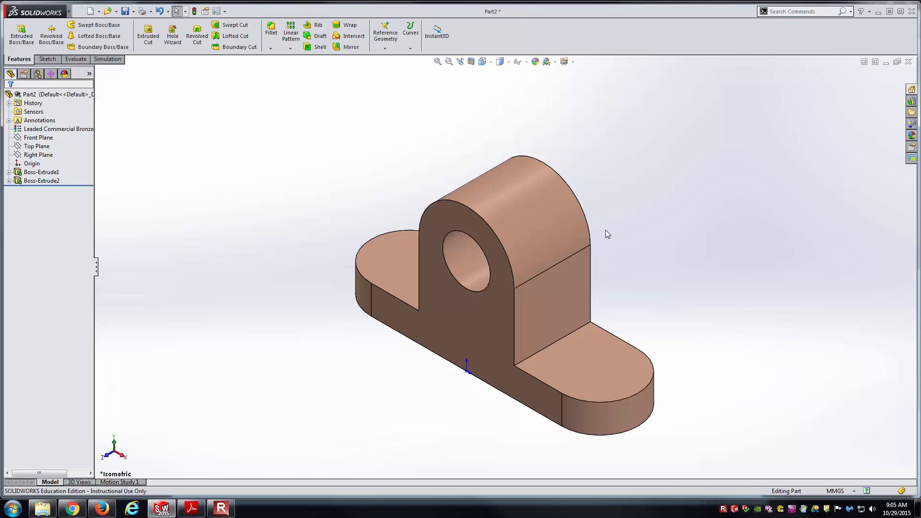
key("alt+Tab")
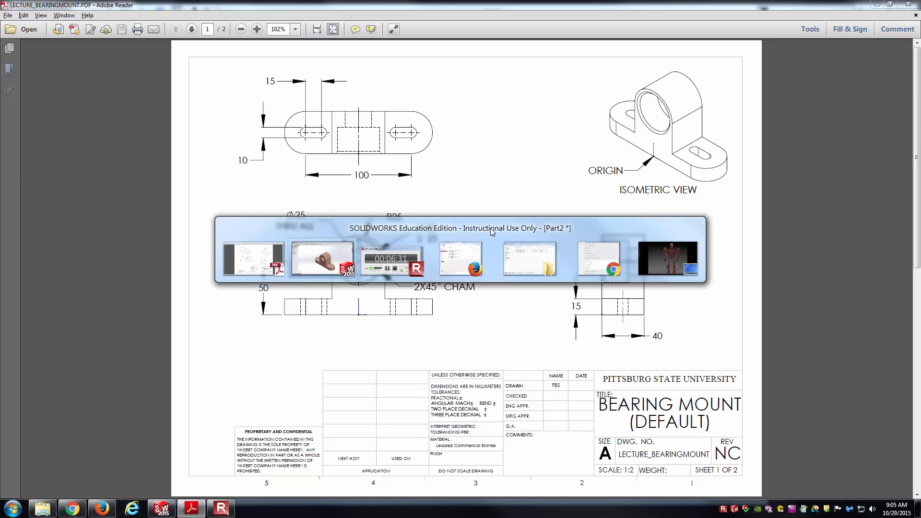
key("alt+Tab")
left_click(487, 313)
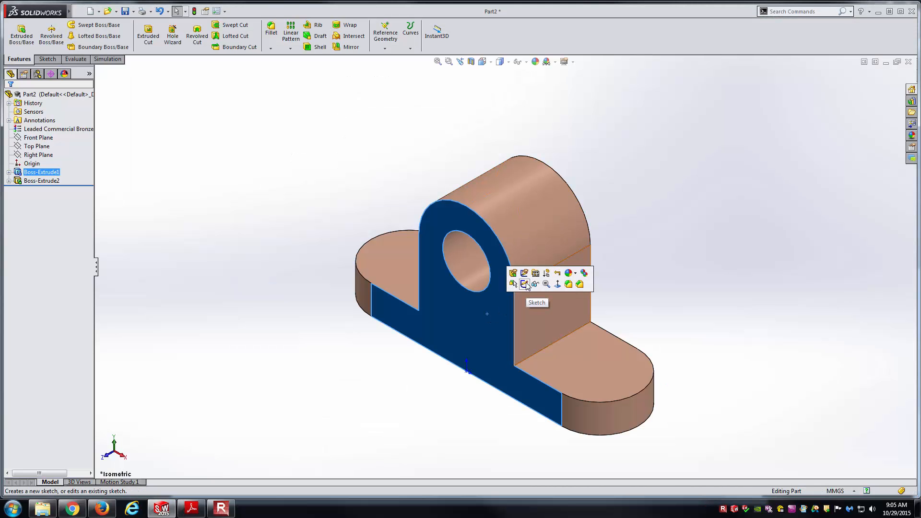
left_click(525, 283)
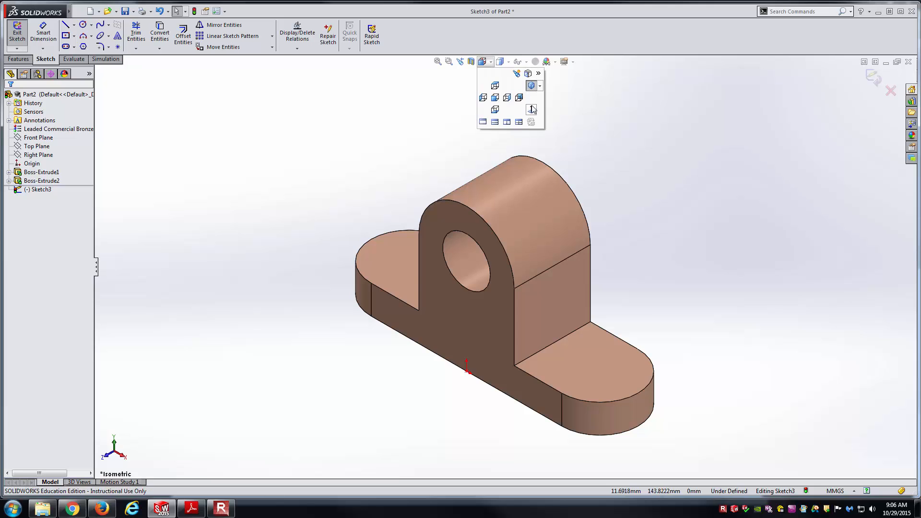
Step: Draw a circle centred on the bore, viewed from the front, and enlarge it to about 20.4 mm radius
right_click_drag(630, 106, 672, 111)
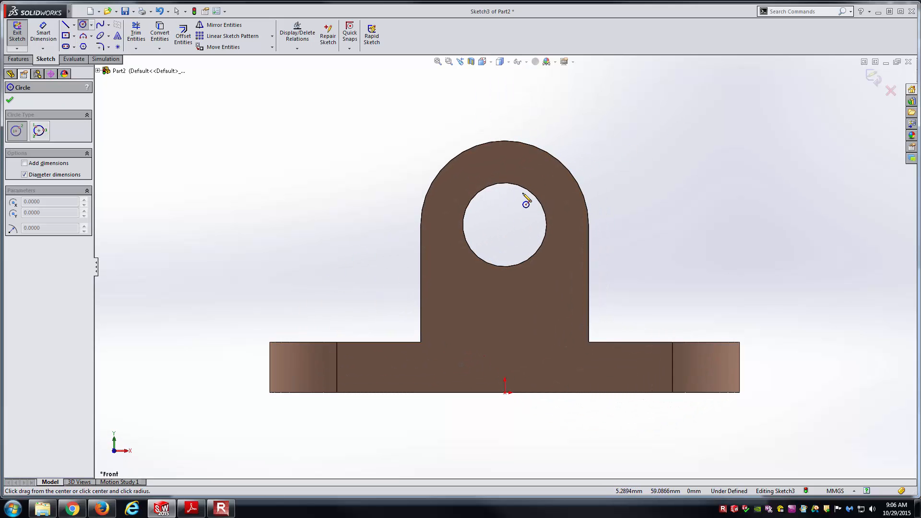
left_click(505, 224)
left_click(562, 195)
key("Escape")
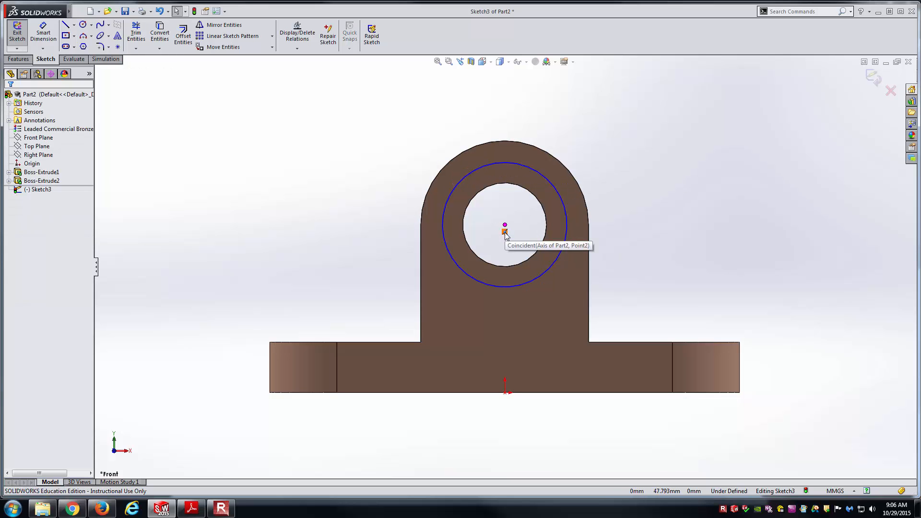
left_click(556, 193)
left_click_drag(555, 193, 560, 185)
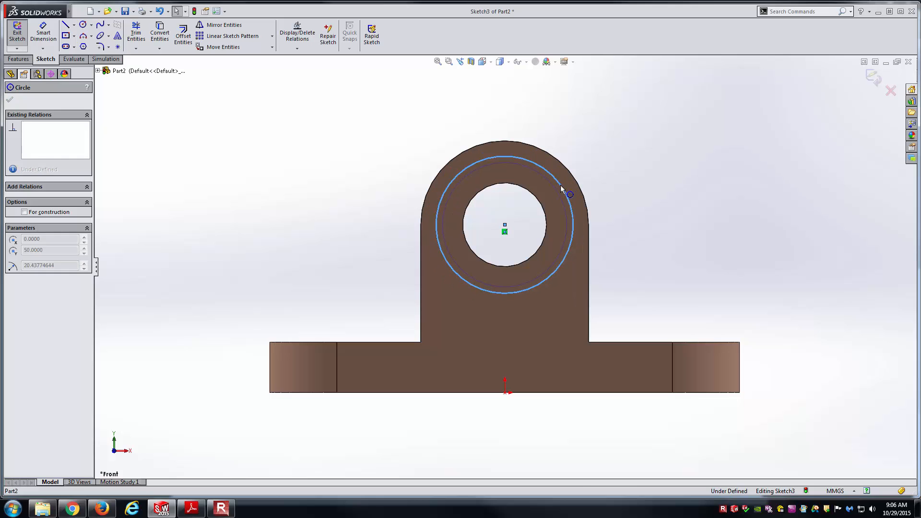
left_click(663, 217)
Step: Dimension the counterbore circle's diameter as 40 mm
right_click_drag(660, 260, 648, 113)
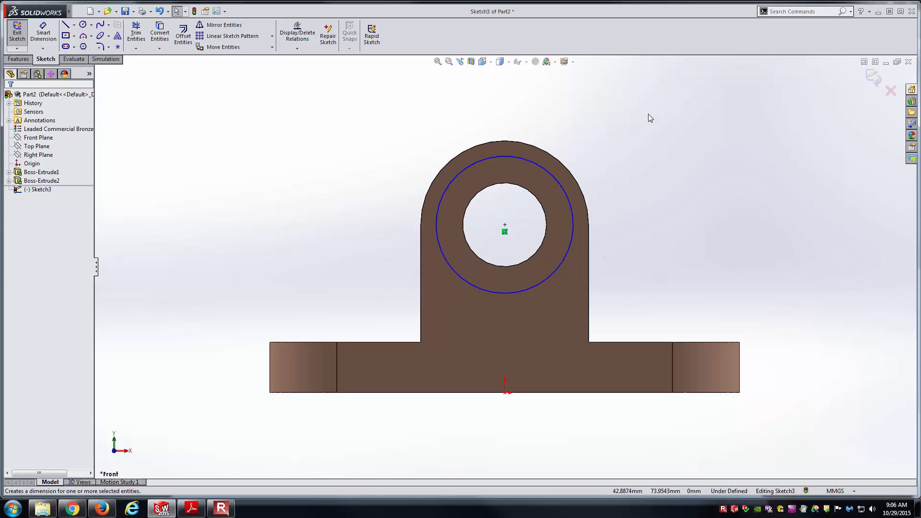
left_click(555, 177)
left_click(593, 132)
type("40")
key("Return")
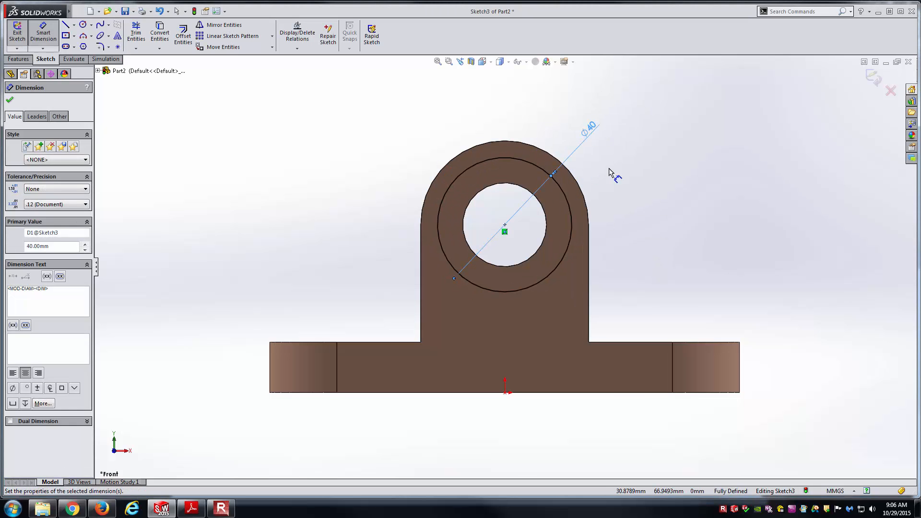
key("Escape")
Step: Check the drawing for the counterbore's depth and cut the 40 mm circle 25 mm blind into the upright
key("alt+Tab")
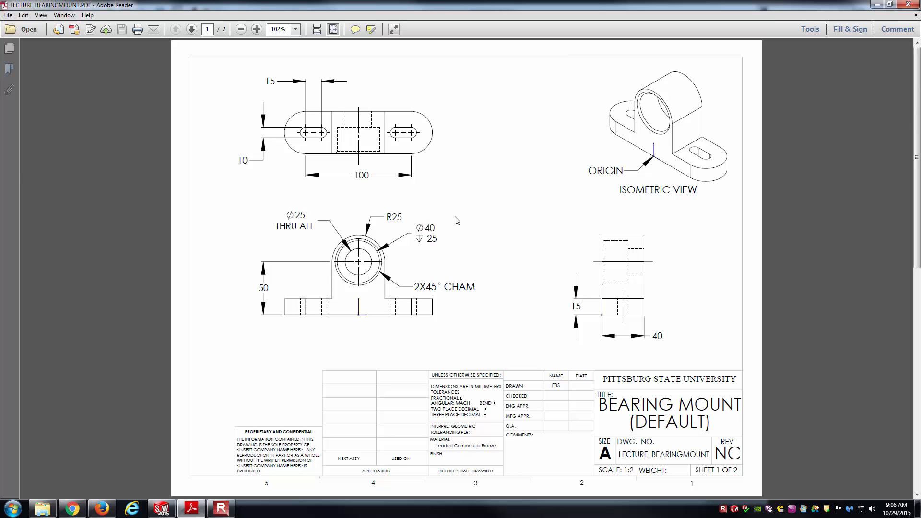
key("alt+Tab")
middle_click_drag(541, 208, 518, 241)
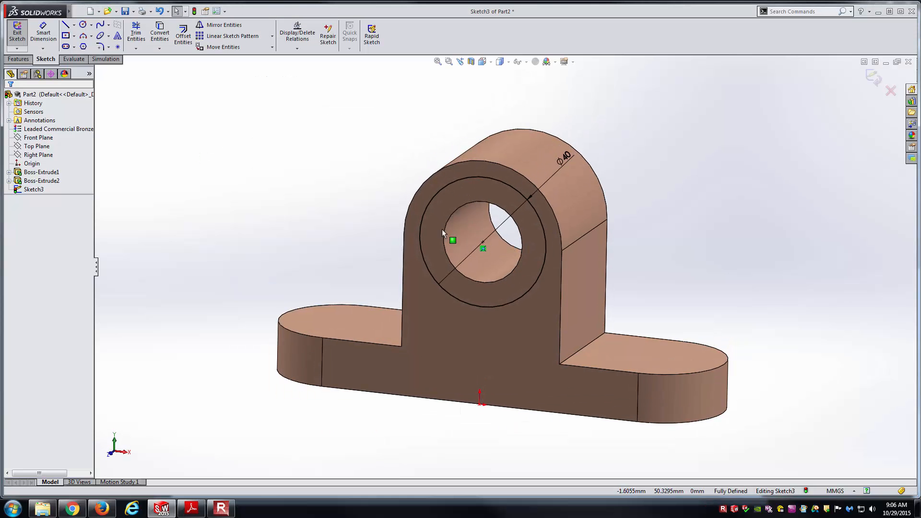
left_click(26, 61)
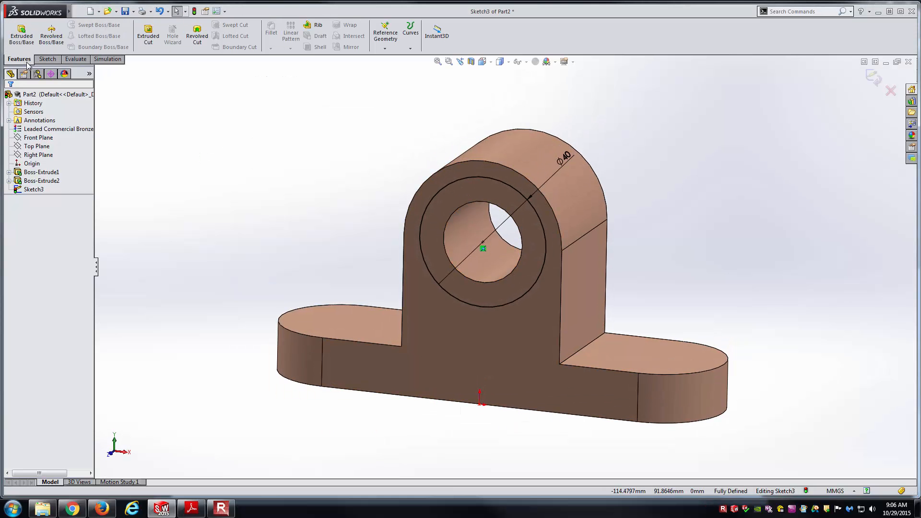
left_click(148, 34)
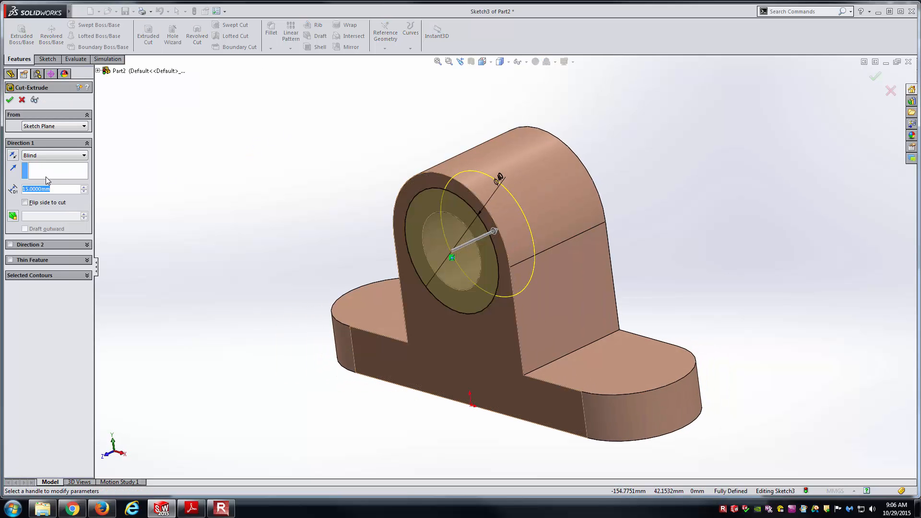
type("25")
key("Return")
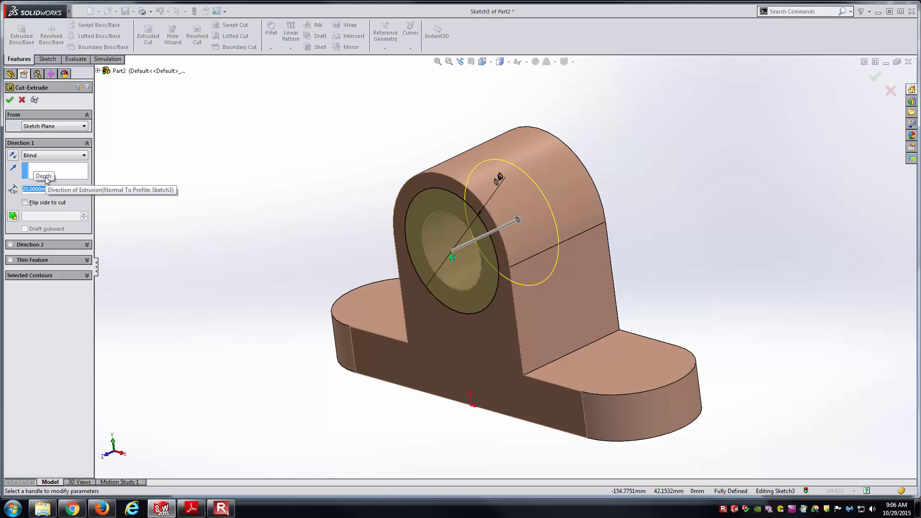
key("Return")
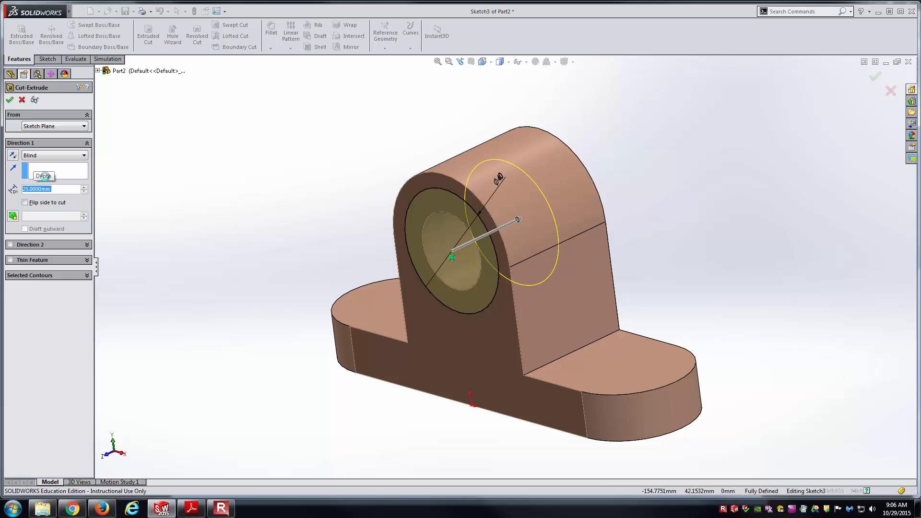
mouse_move(297, 166)
middle_mouse_down()
mouse_move(368, 150)
mouse_move(333, 146)
middle_mouse_up()
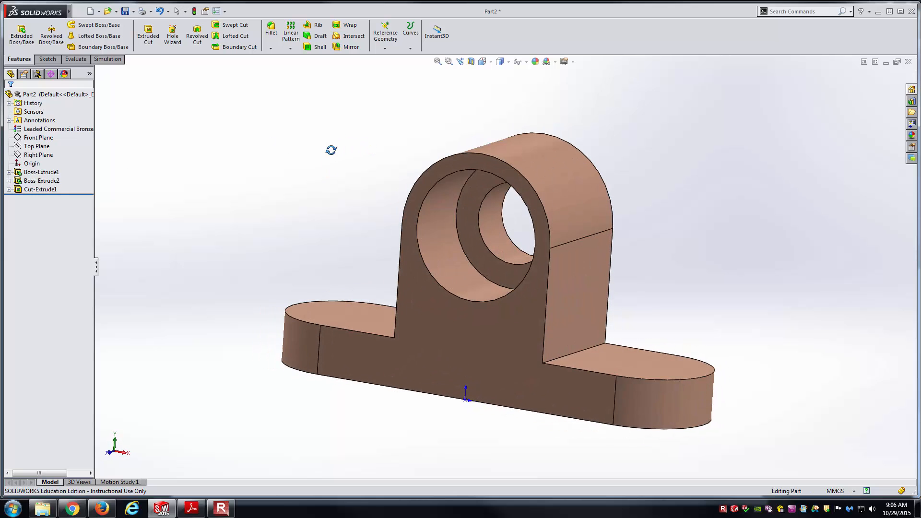
Step: Check the drawing's chamfer callout and chamfer the counterbore's front edge 2 mm at 45°
key("alt+Tab")
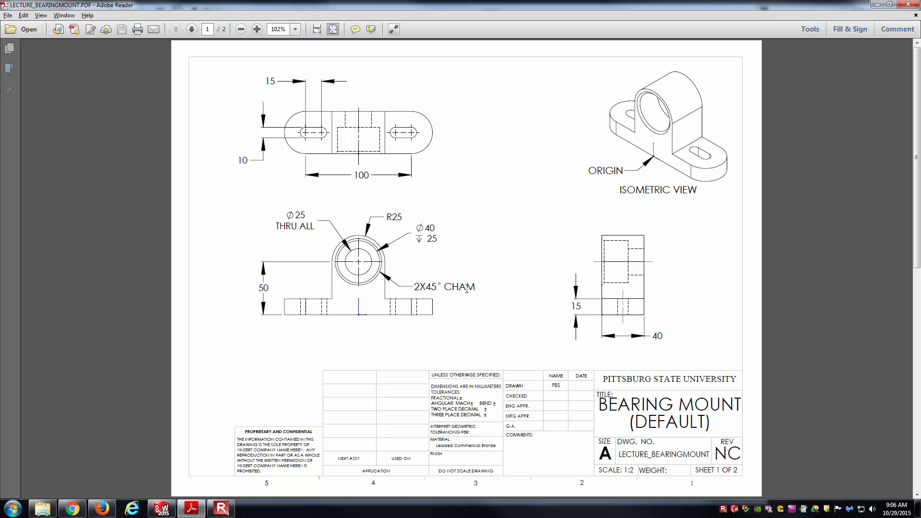
key("alt+Tab")
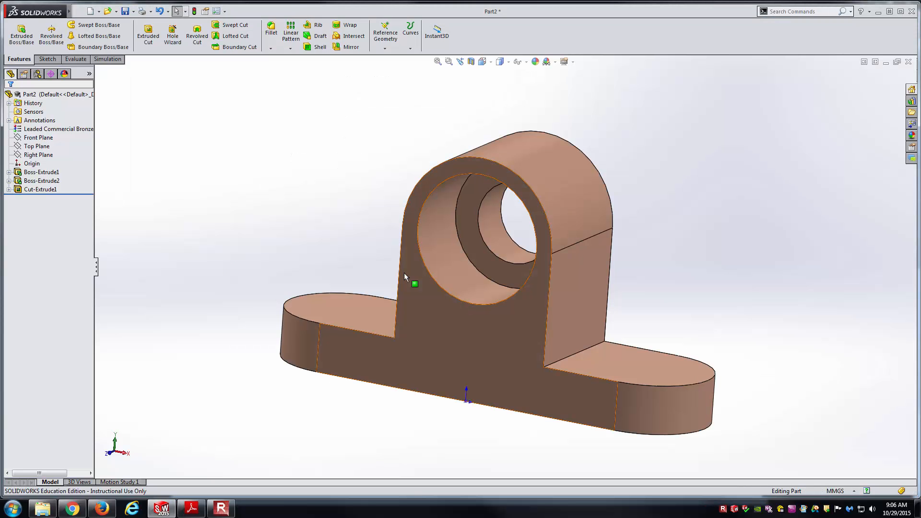
key("ctrl+7")
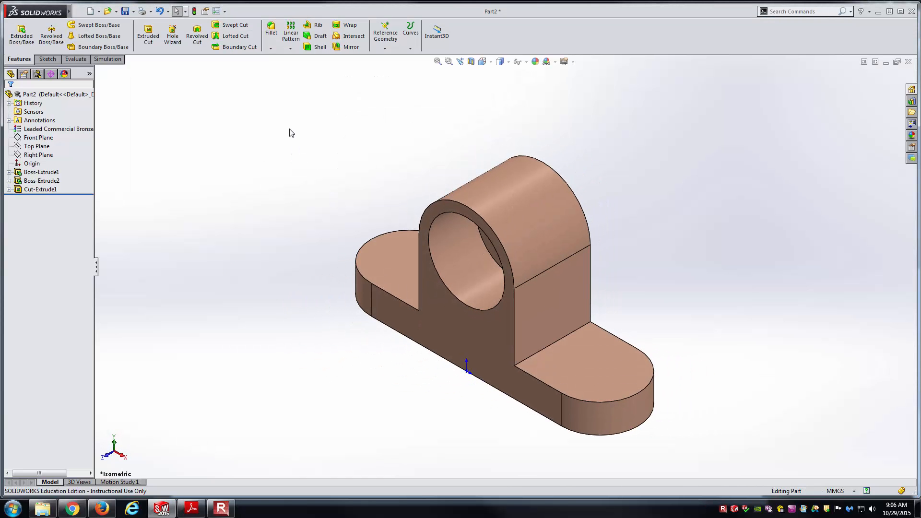
left_click(438, 220)
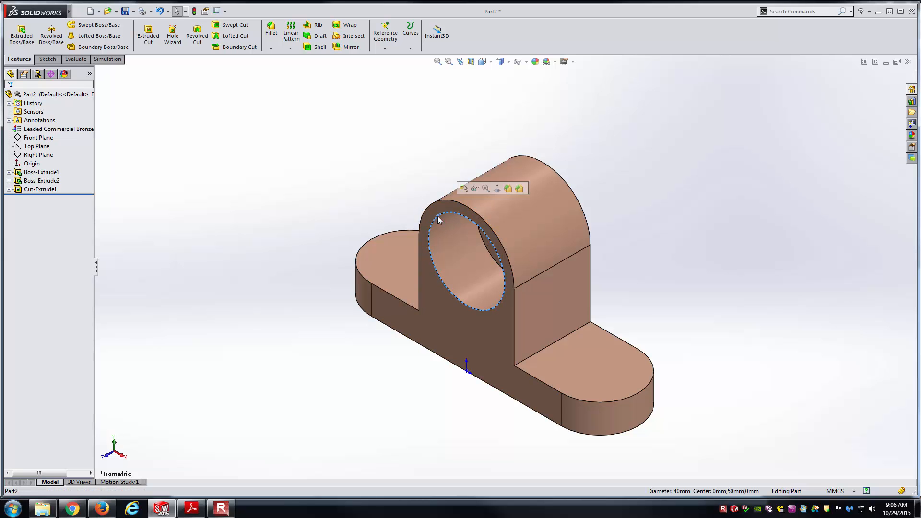
left_click(271, 48)
left_click(288, 67)
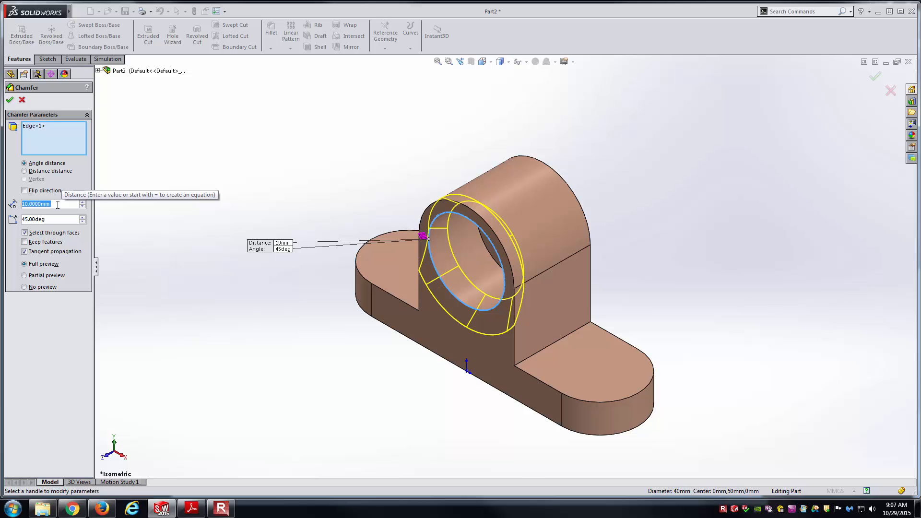
type("2")
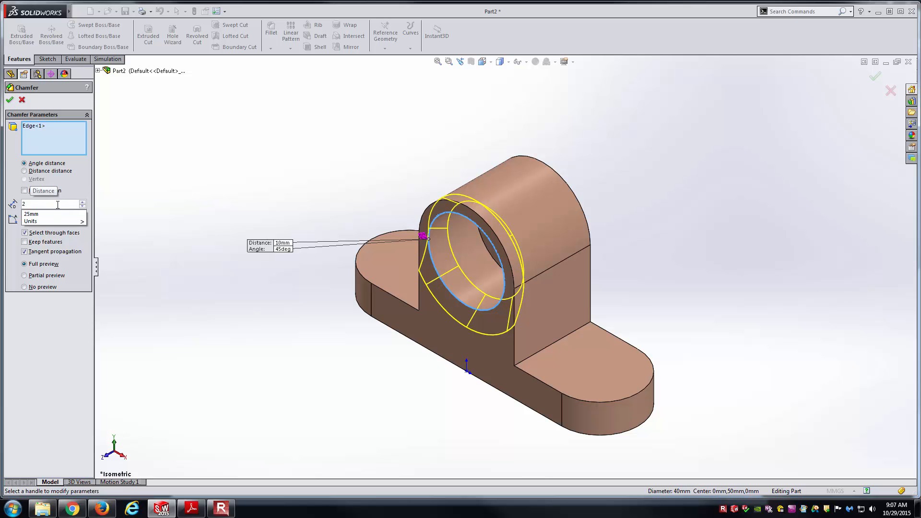
key("Return")
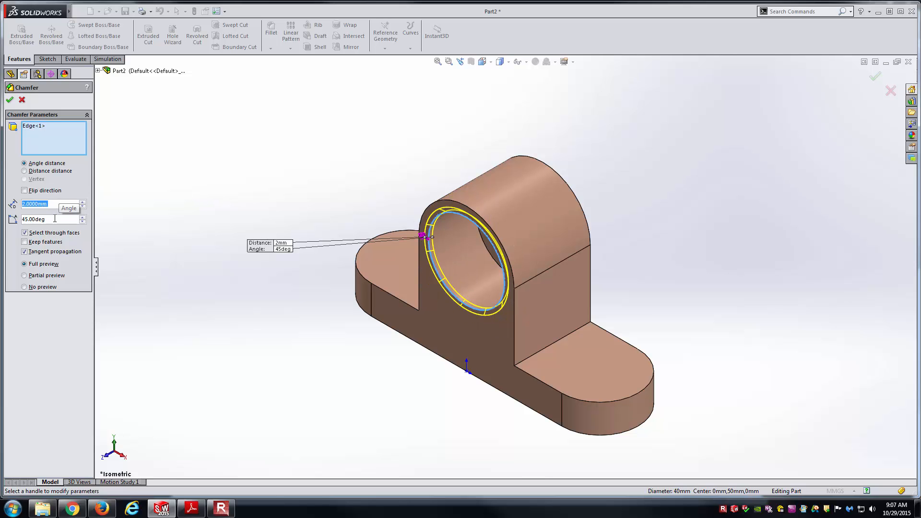
key("alt+Tab")
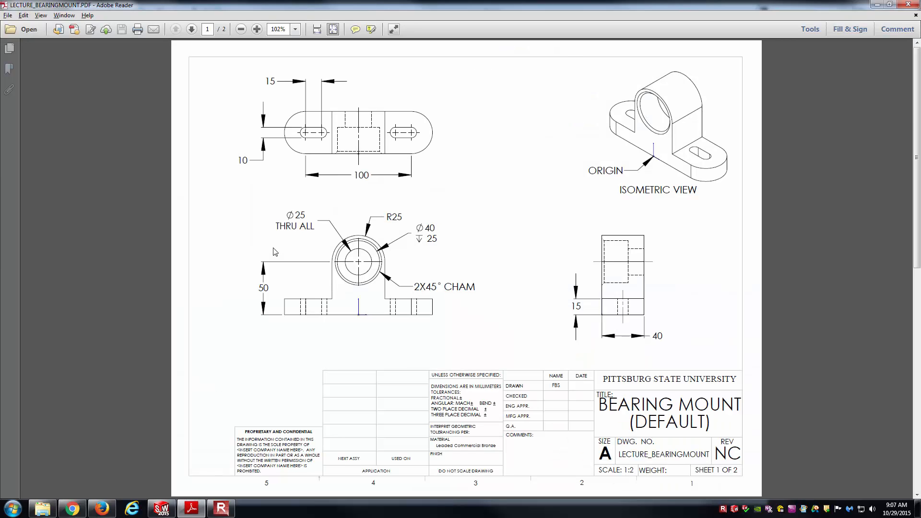
key("alt+Tab")
left_click(10, 100)
mouse_move(267, 213)
middle_mouse_down()
mouse_move(272, 180)
mouse_move(333, 146)
mouse_move(283, 171)
mouse_move(249, 203)
mouse_move(253, 195)
middle_mouse_up()
Step: Check the drawing for the next feature, open a new sketch on the Top Plane and view it from the top
key("alt+Tab")
key("alt+Tab")
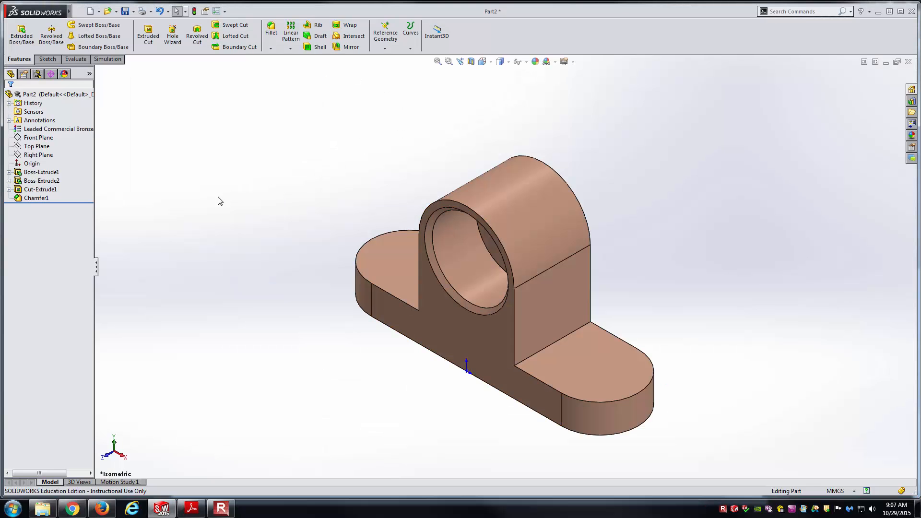
left_click(47, 148)
left_click(54, 132)
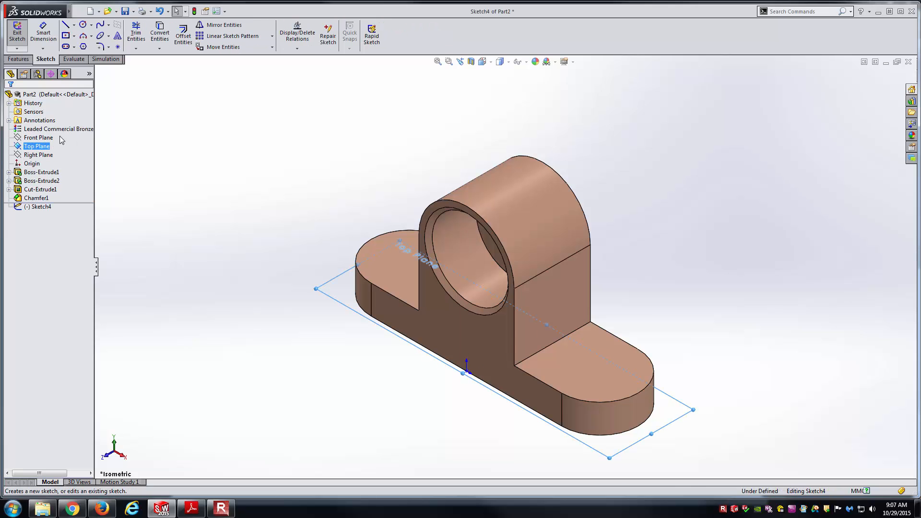
left_click(482, 62)
left_click(527, 110)
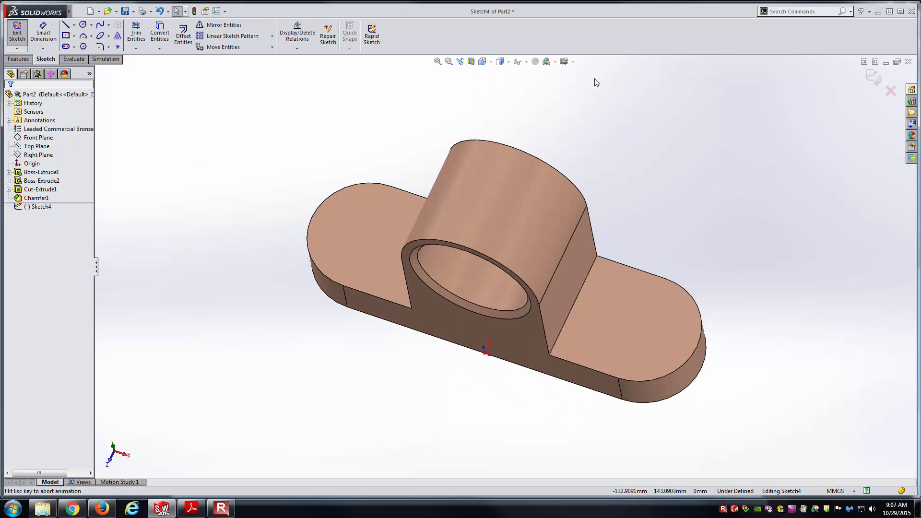
Step: Check the slot layout in the drawing and sketch a horizontal straight slot about 14.4 by 6.3 mm, starting at the base's left arc centre
key("alt+Tab")
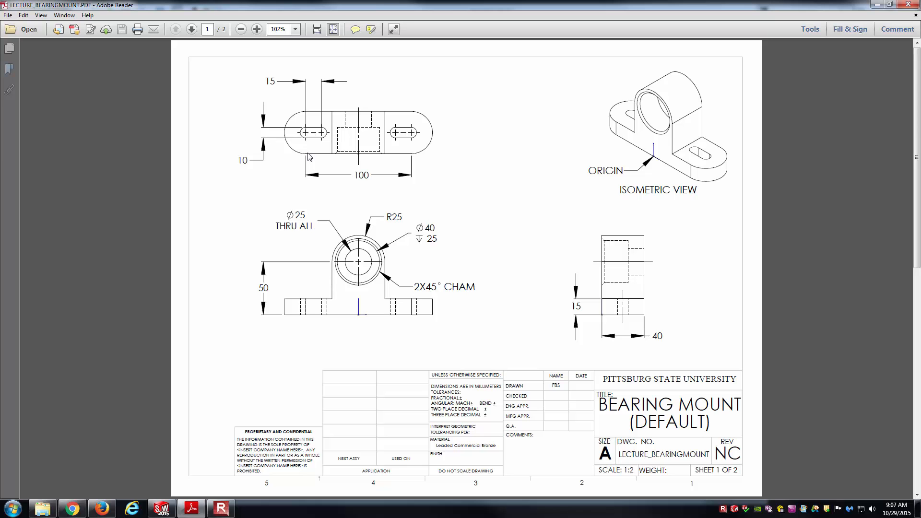
key("alt+Tab")
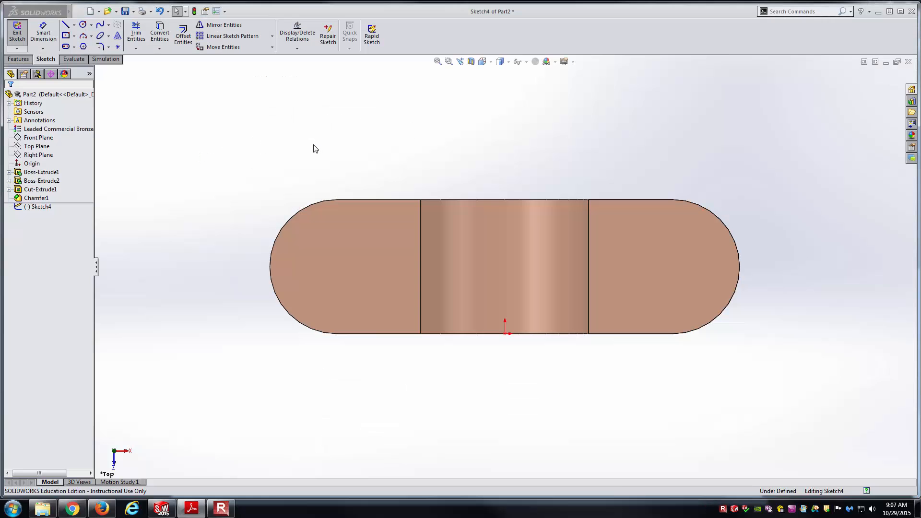
left_click(66, 46)
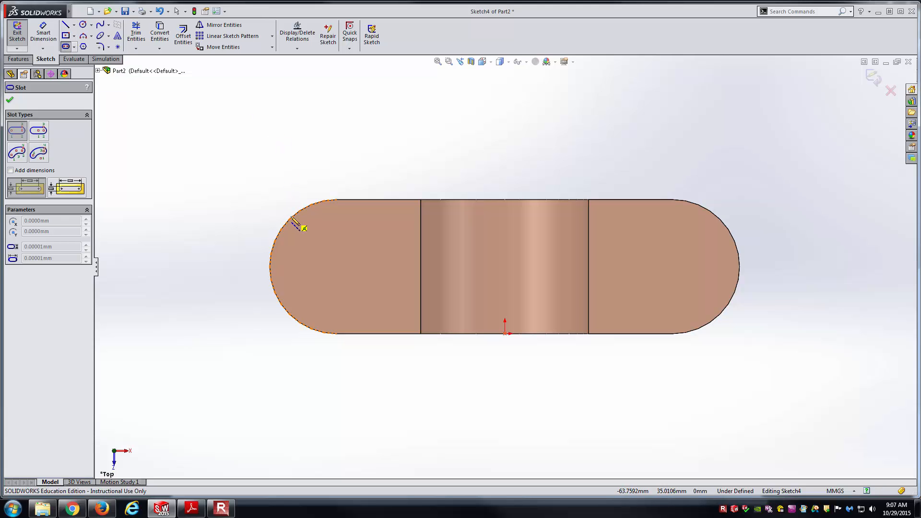
left_click(336, 266)
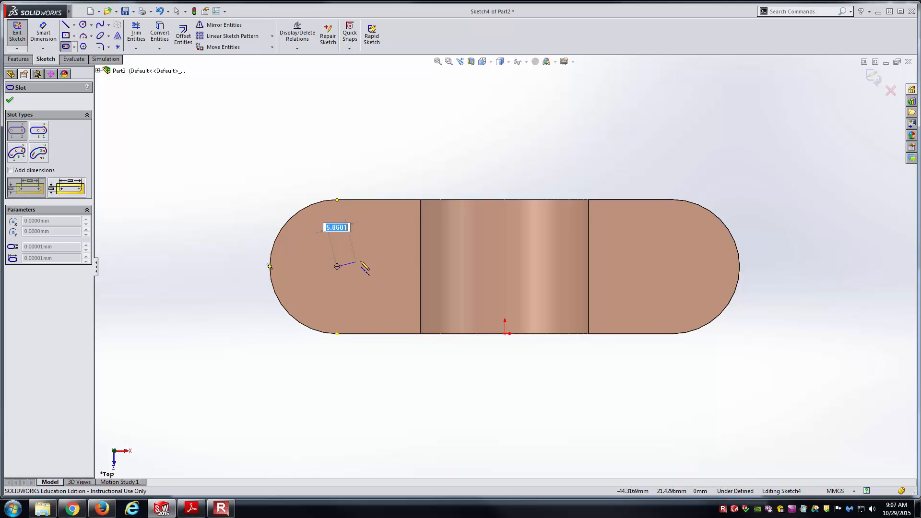
left_click(385, 264)
left_click(380, 256)
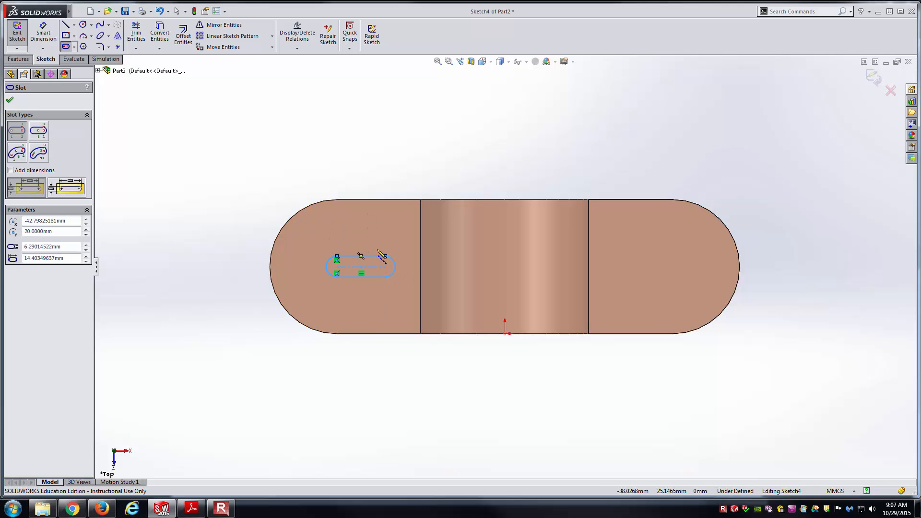
key("Escape")
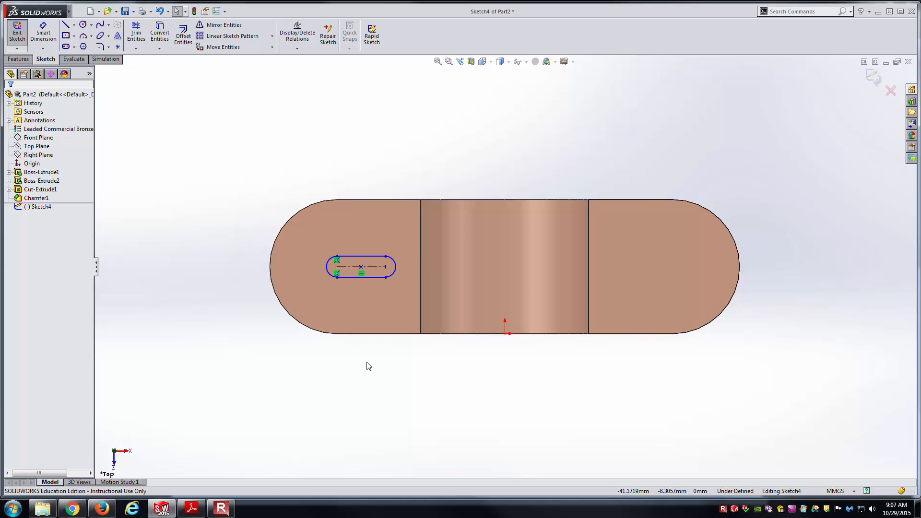
Step: Check the drawing for the slot length and dimension the slot's centre-to-centre distance as 15 mm
key("alt+Tab")
key("alt+Tab")
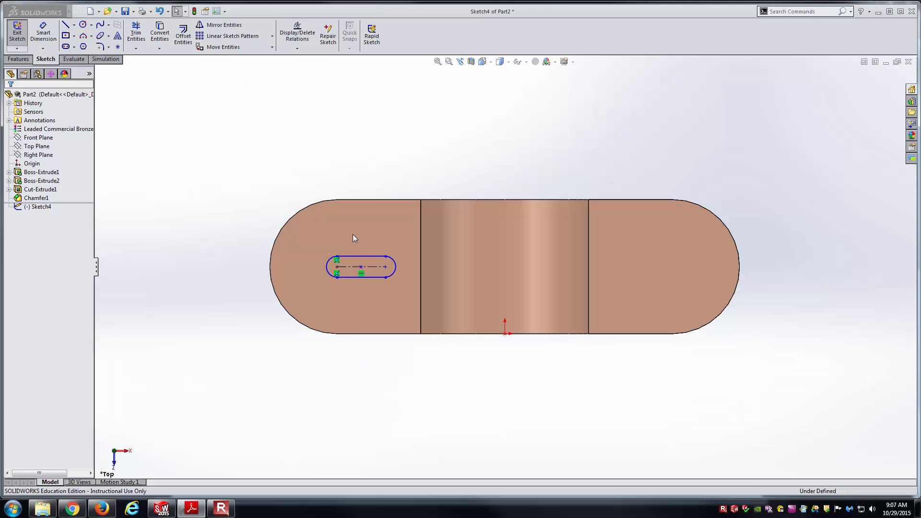
key("d")
left_click(376, 266)
left_click(364, 174)
type("15")
key("Return")
Step: Check the drawing for the slot width and dimension the distance between the slot's straight sides as 10 mm
key("alt+Tab")
key("alt+Tab")
left_click(365, 274)
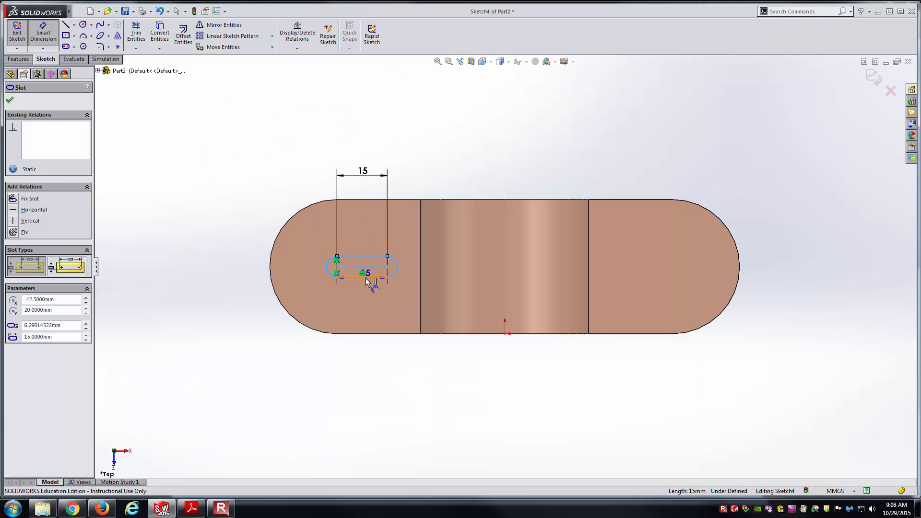
left_click(365, 257)
left_click(229, 334)
type("10")
key("Return")
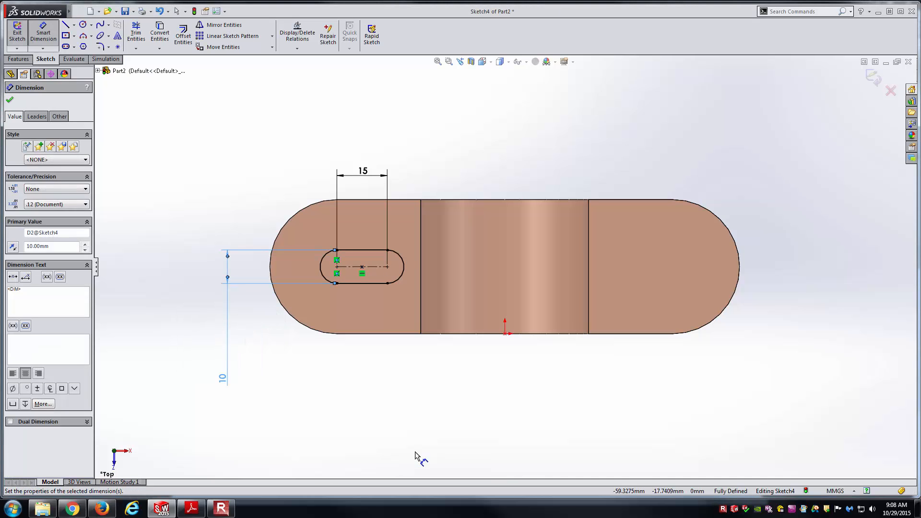
Step: Check the slots' symmetry in the drawing and sketch a vertical centerline from the origin to the base's back edge
key("alt+Tab")
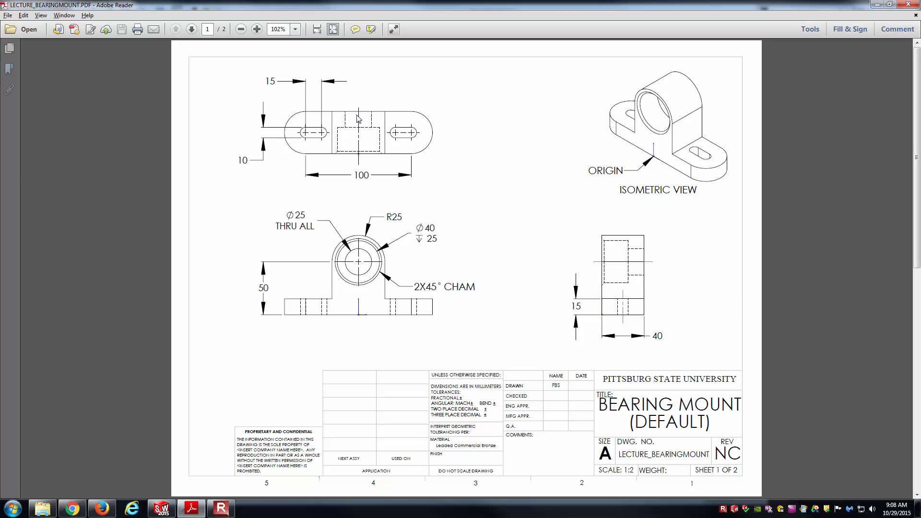
key("alt+Tab")
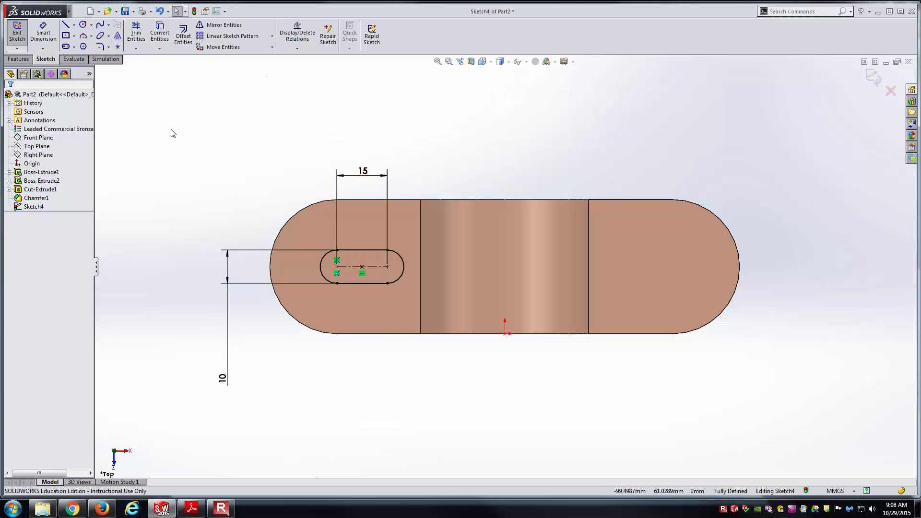
left_click(73, 25)
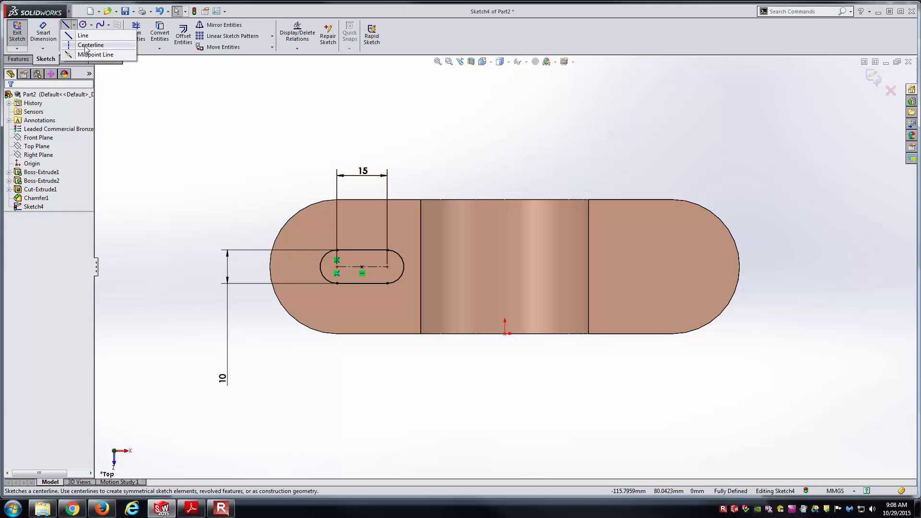
left_click(86, 48)
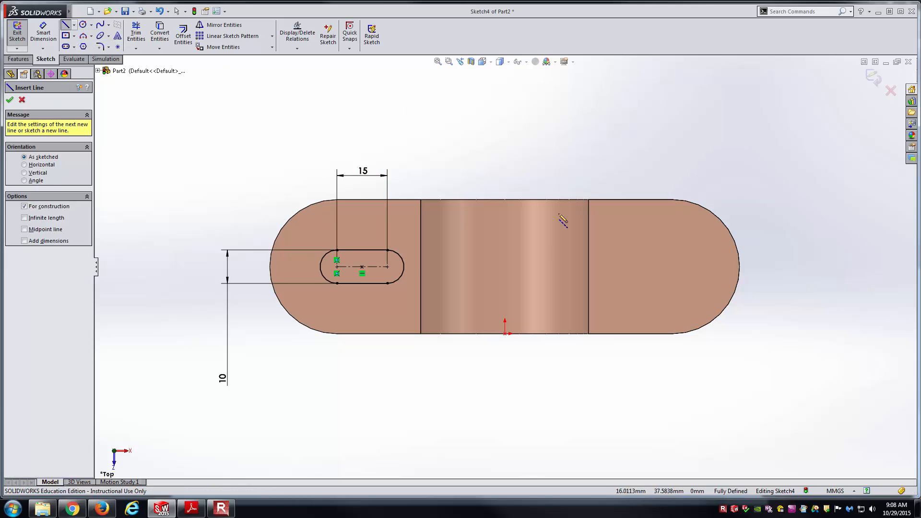
left_click(504, 333)
left_click(505, 201)
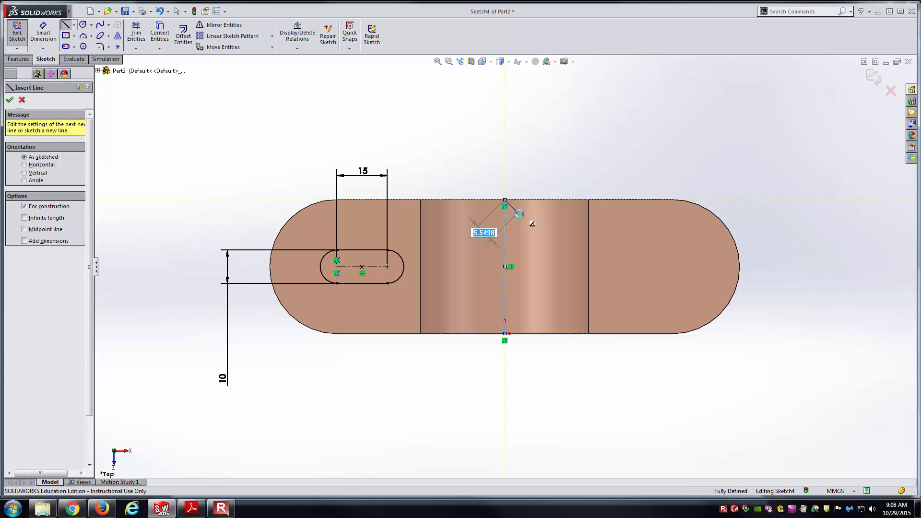
key("Escape")
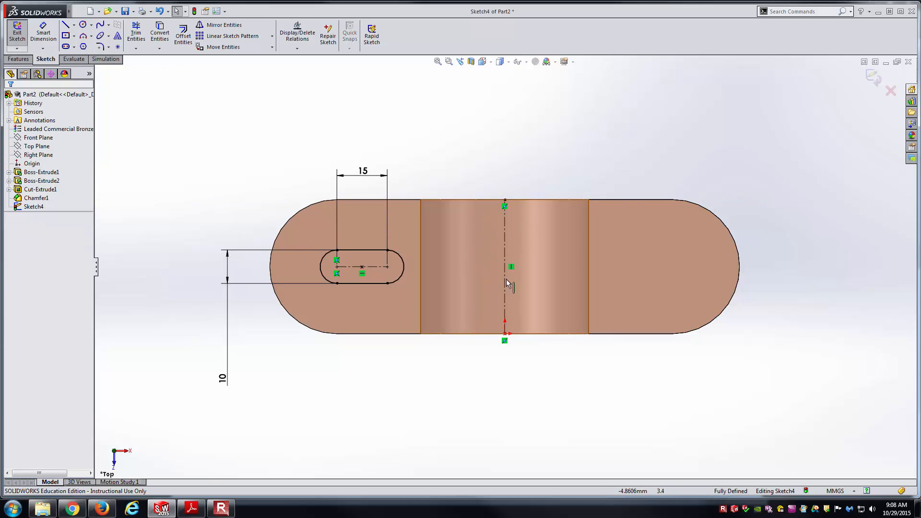
Step: Mirror the slot about the vertical centerline, keeping the original
left_click(234, 28)
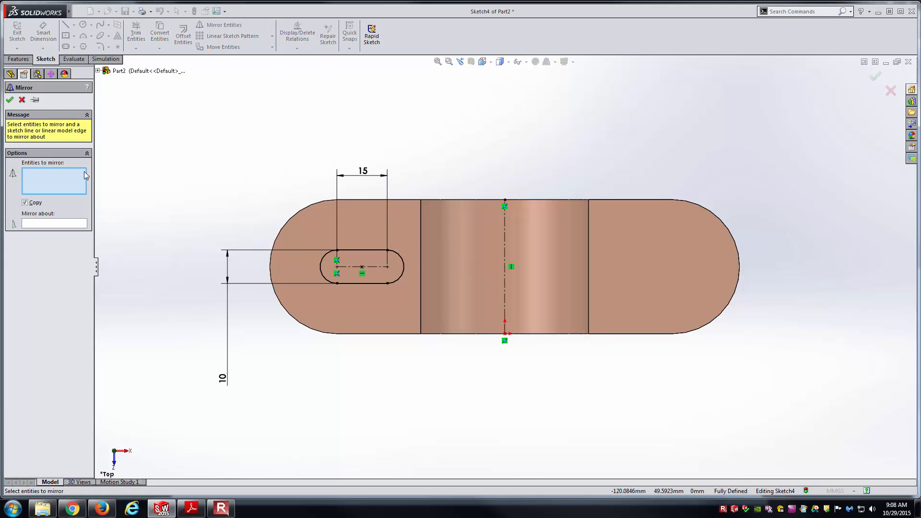
left_click_drag(304, 222, 430, 300)
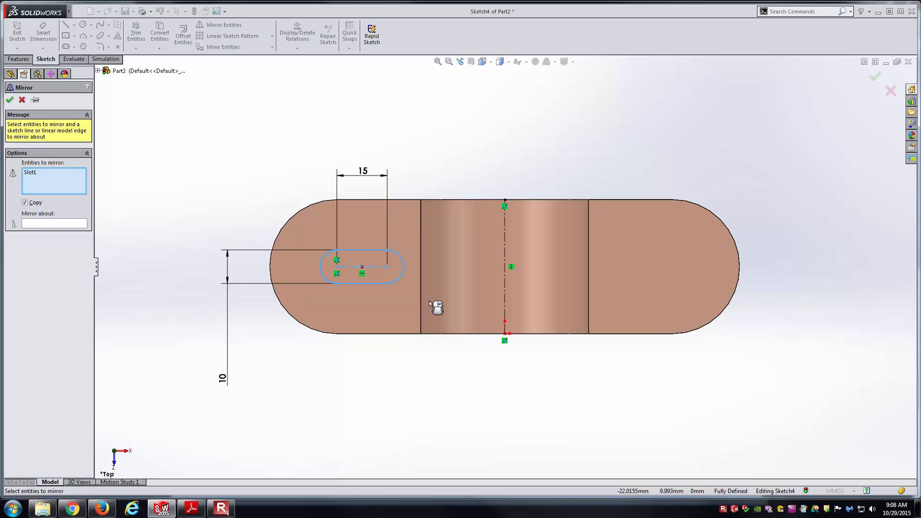
left_click(50, 224)
left_click(505, 228)
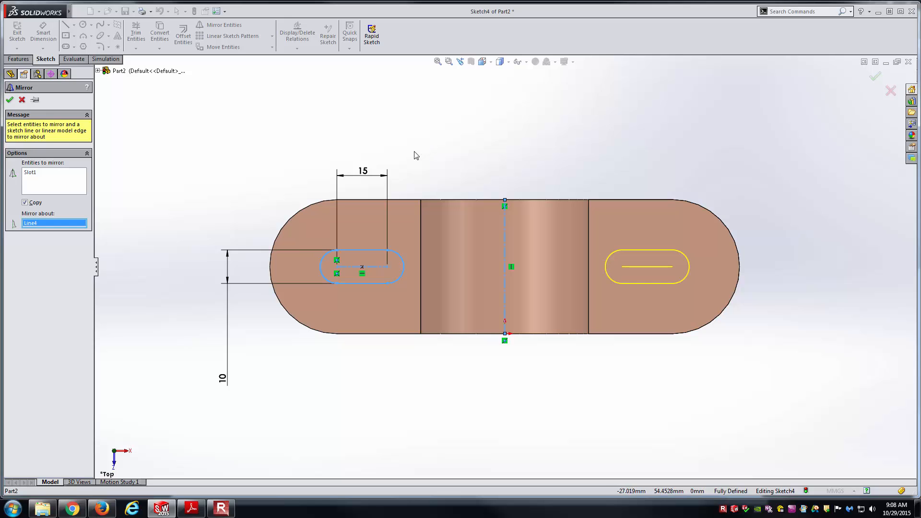
key("Return")
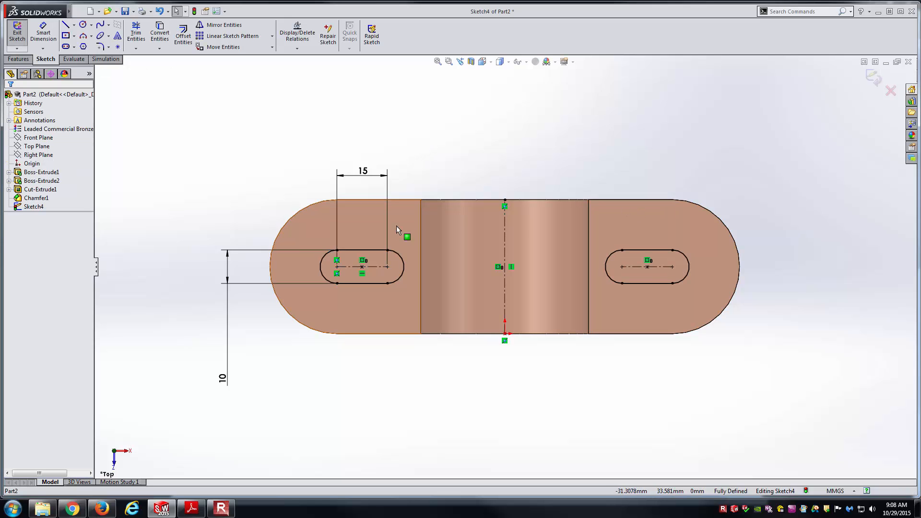
Step: Extrude-cut both slots upward through the base with the Up To Next end condition in the reversed direction
mouse_move(547, 410)
middle_mouse_down()
mouse_move(551, 358)
mouse_move(538, 304)
mouse_move(542, 331)
mouse_move(538, 318)
middle_mouse_up()
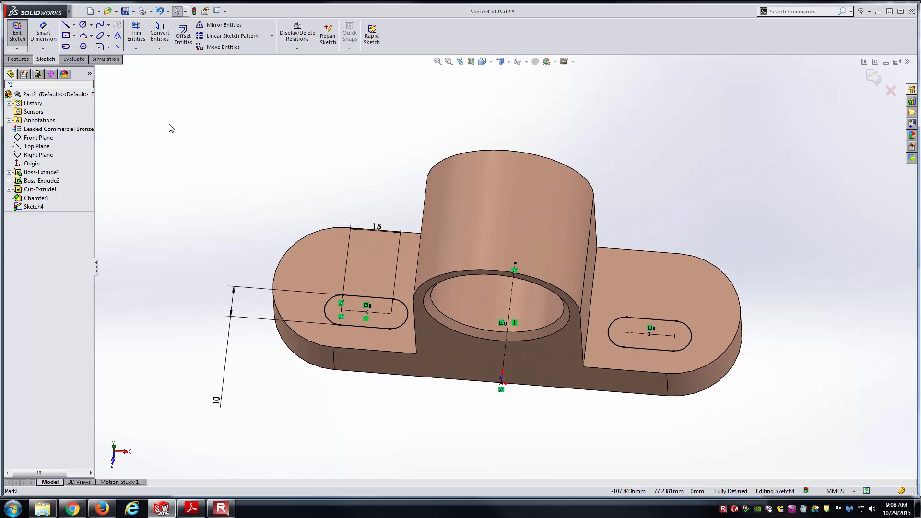
left_click(18, 59)
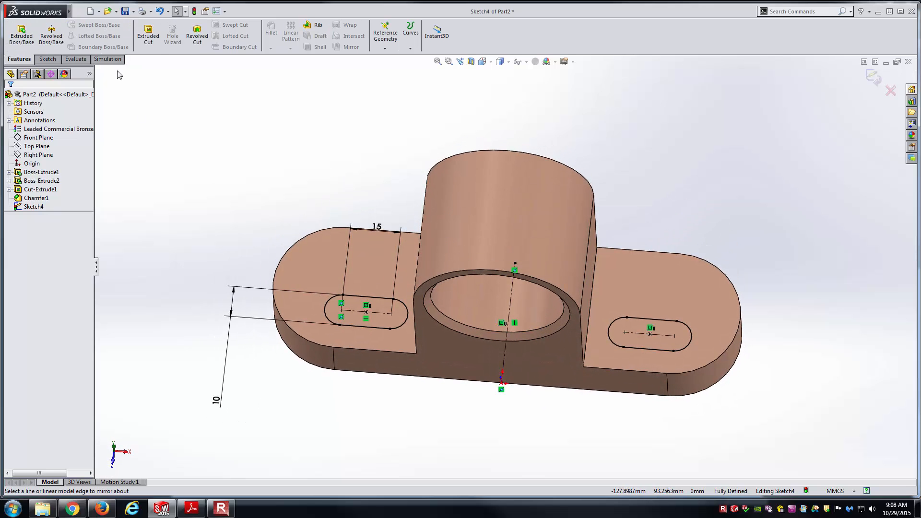
left_click(148, 36)
middle_click_drag(180, 92, 263, 178)
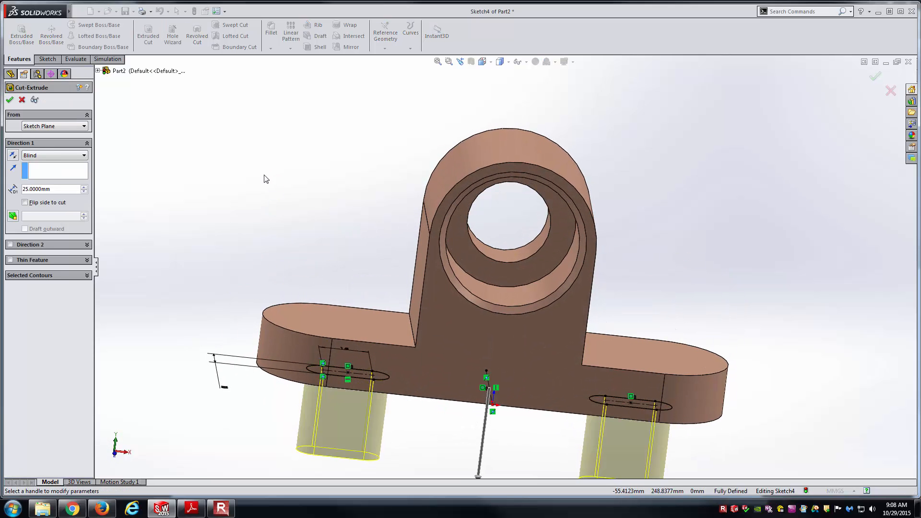
left_click(13, 155)
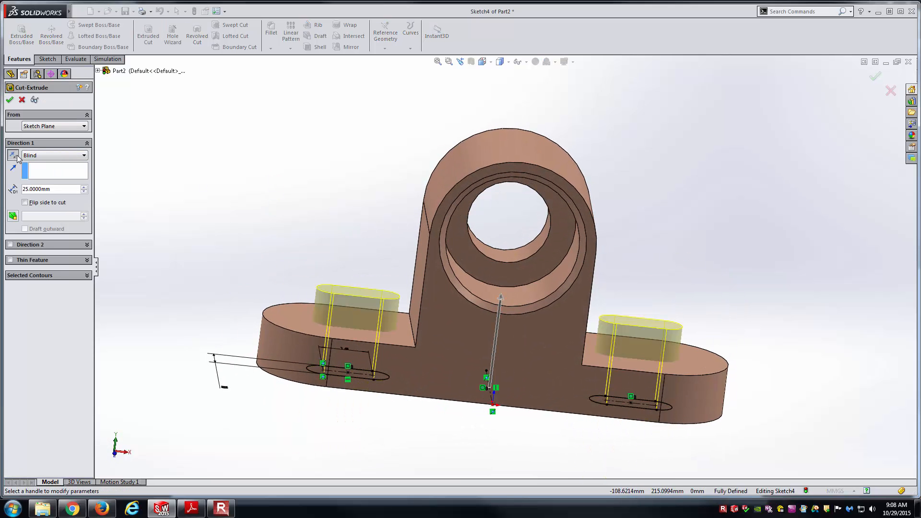
left_click(59, 157)
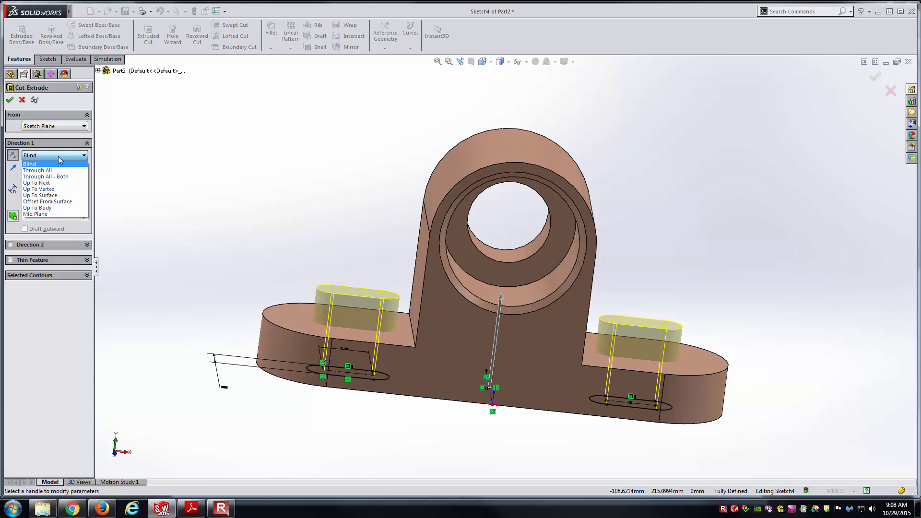
left_click(37, 182)
middle_click_drag(317, 260, 363, 397)
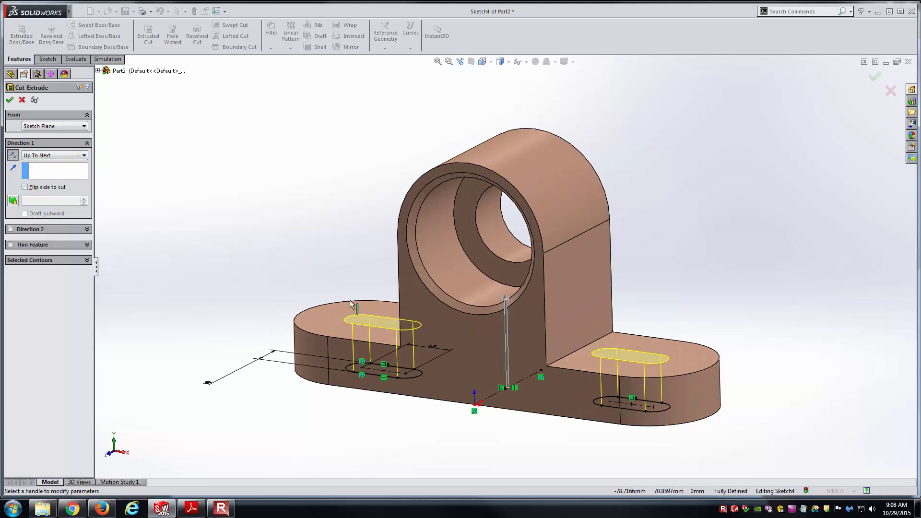
left_click(9, 100)
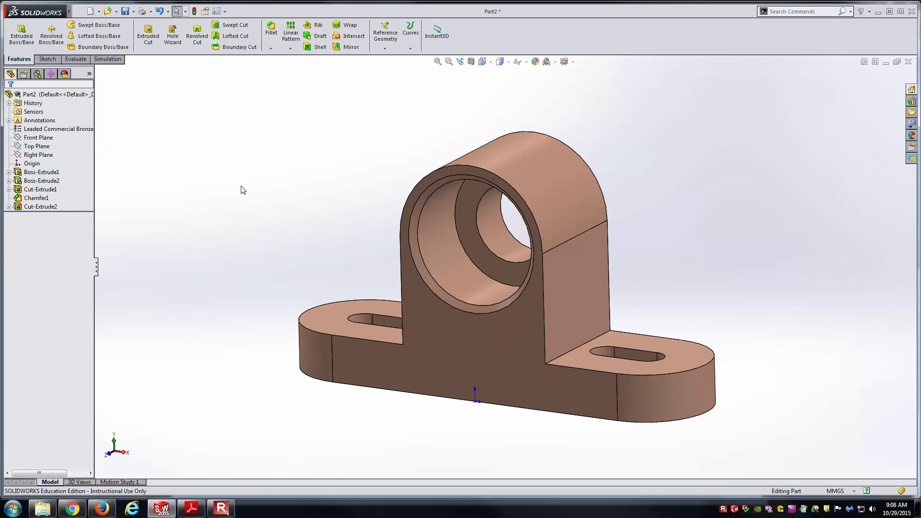
key("ctrl+7")
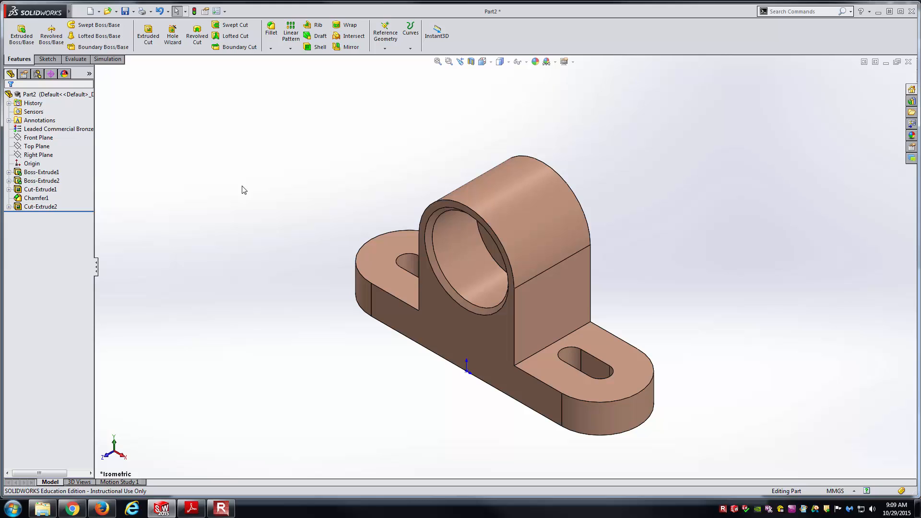
Step: Check the finished part against the drawing and save it to the Desktop as BearingMount
left_click(191, 508)
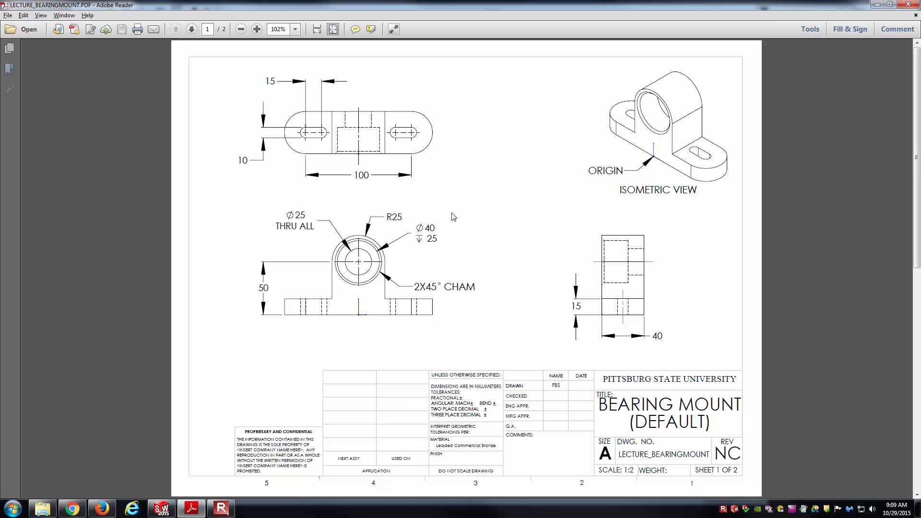
left_click(161, 507)
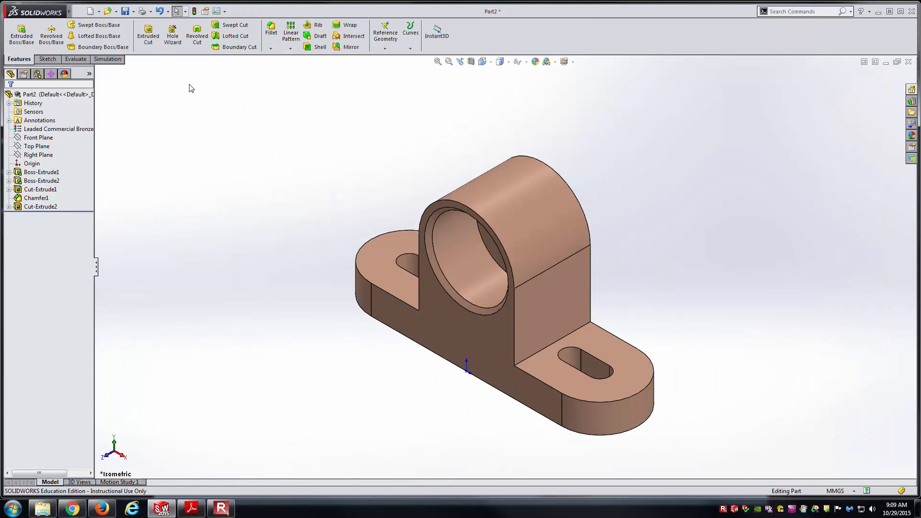
left_click(125, 11)
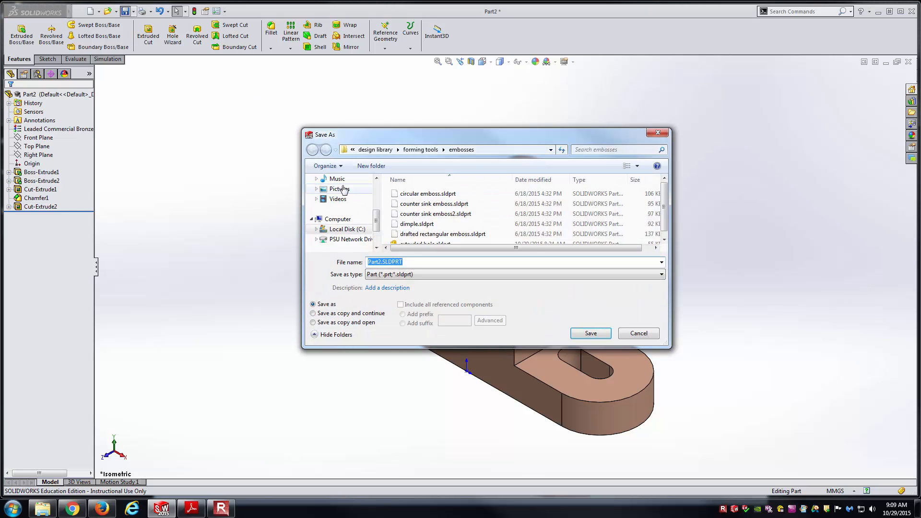
scroll(380, 199, "up", 3)
scroll(378, 198, "up", 2)
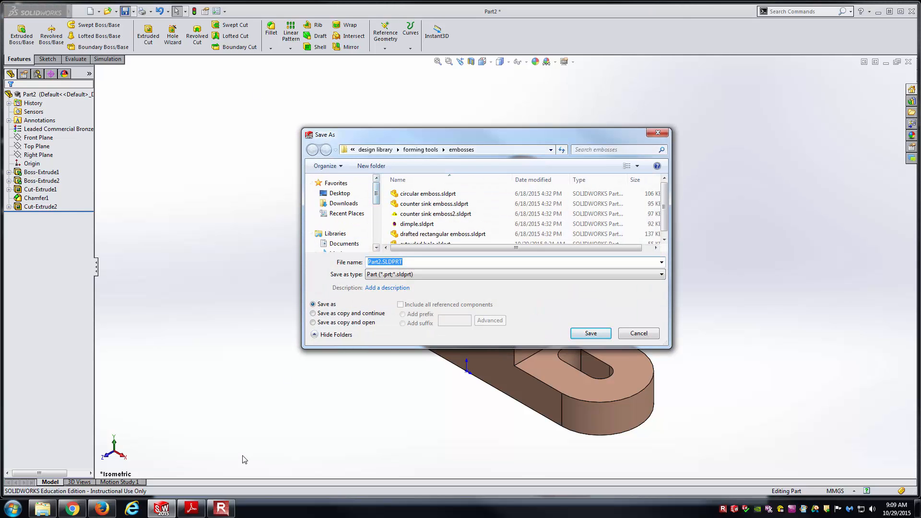
left_click(192, 508)
left_click(192, 509)
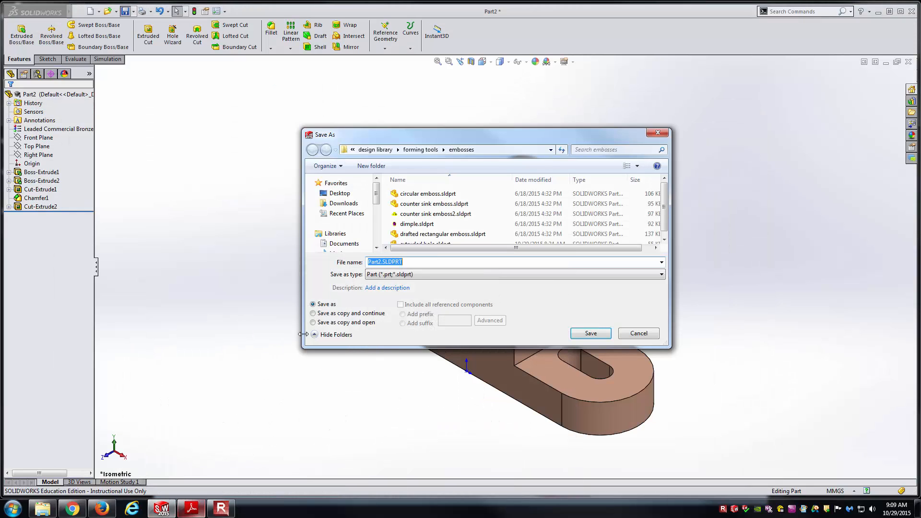
left_click(340, 194)
double_click(436, 262)
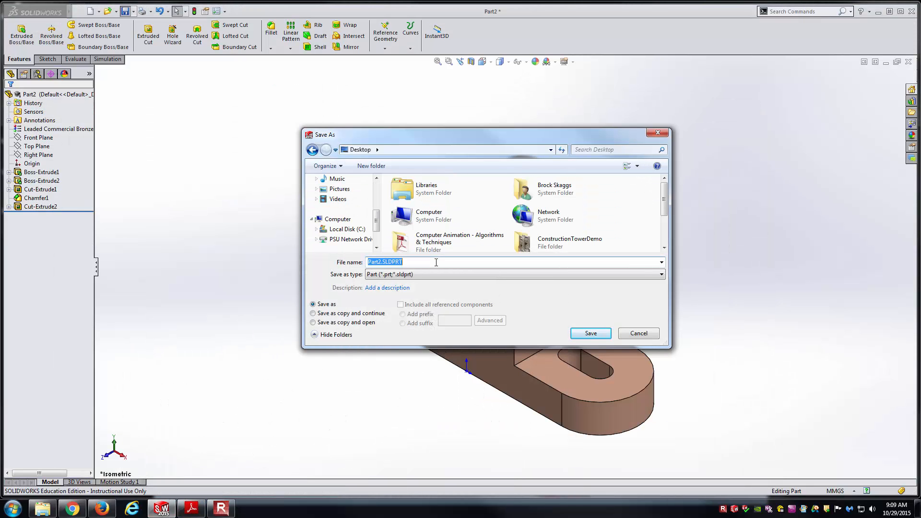
type("BearingMount")
left_click(581, 337)
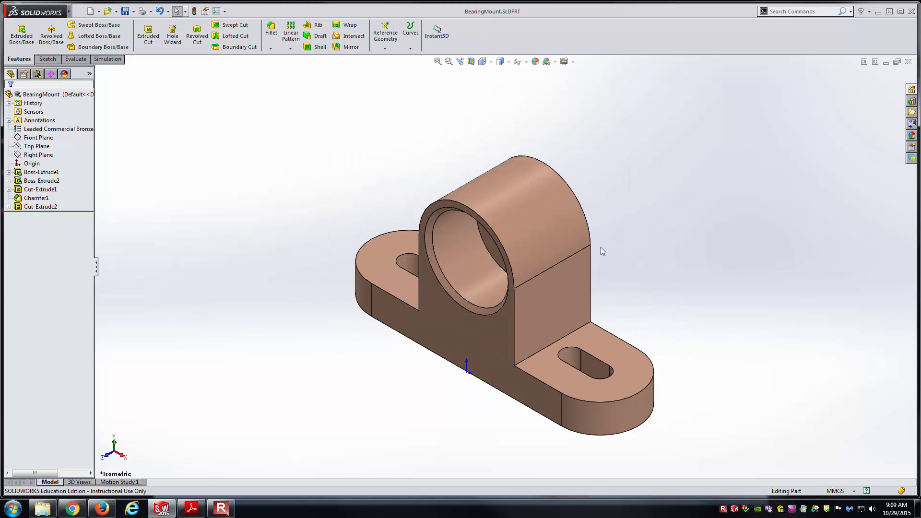
Step: Evaluate the mass properties of the bearing mount, including its mass, volume and center of mass
key("alt+Tab")
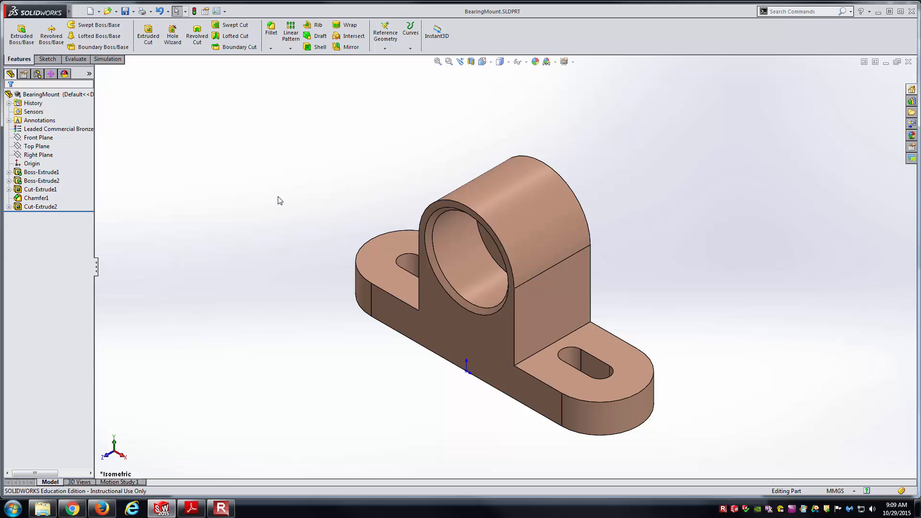
left_click(75, 60)
left_click(71, 36)
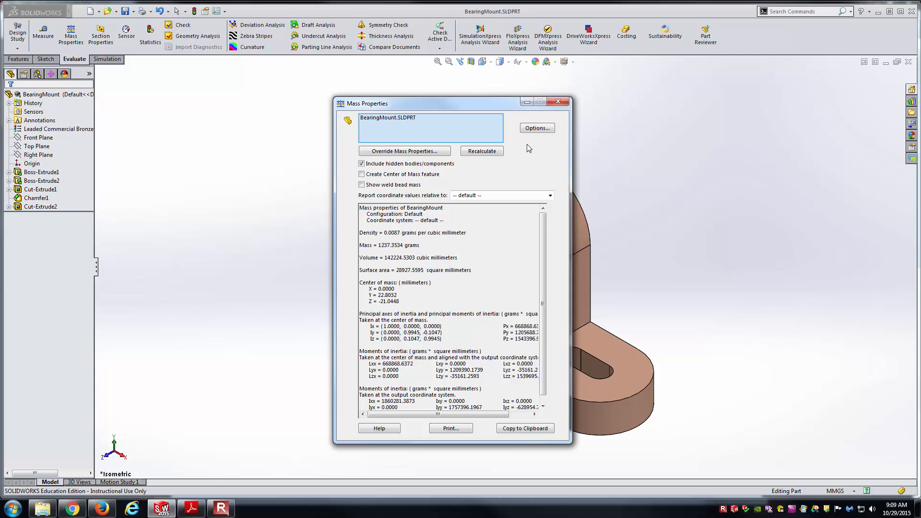
left_click(558, 102)
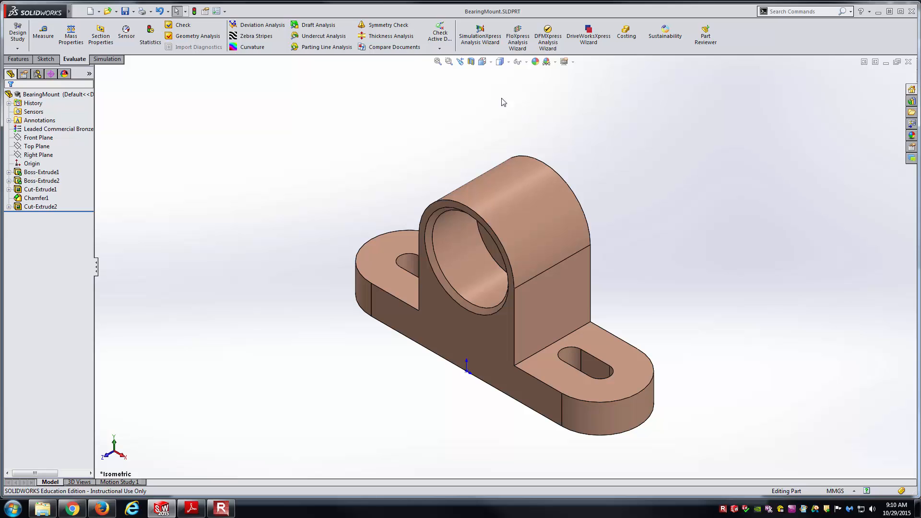
Step: Review the default sheet of the PDF drawing and examine the Config. A design on sheet 2
left_click(192, 509)
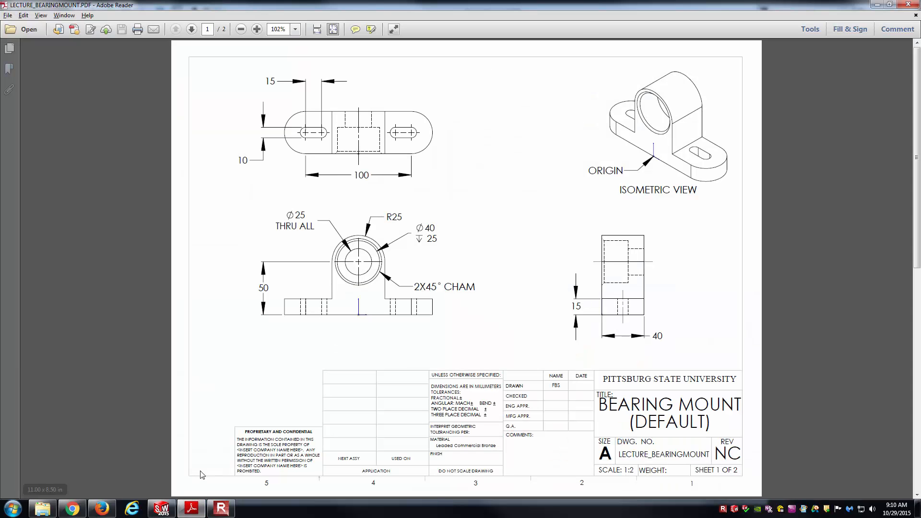
left_click(161, 508)
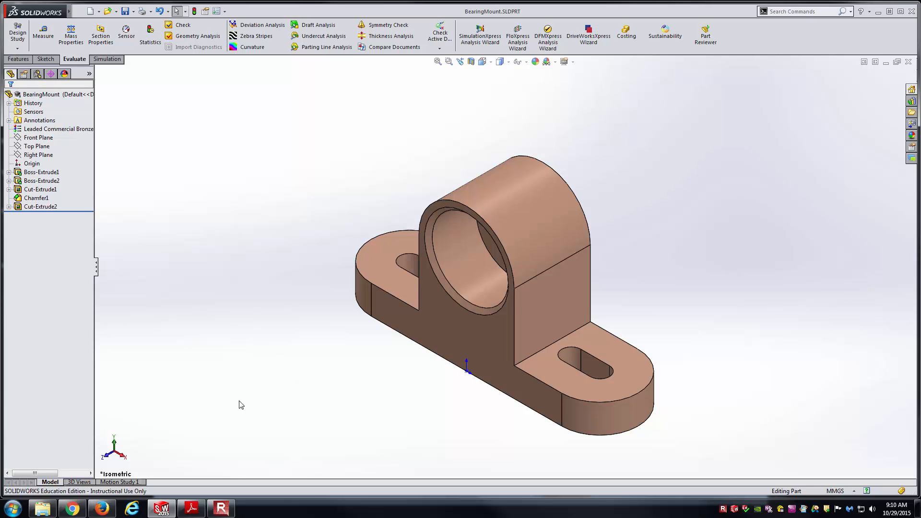
left_click(191, 509)
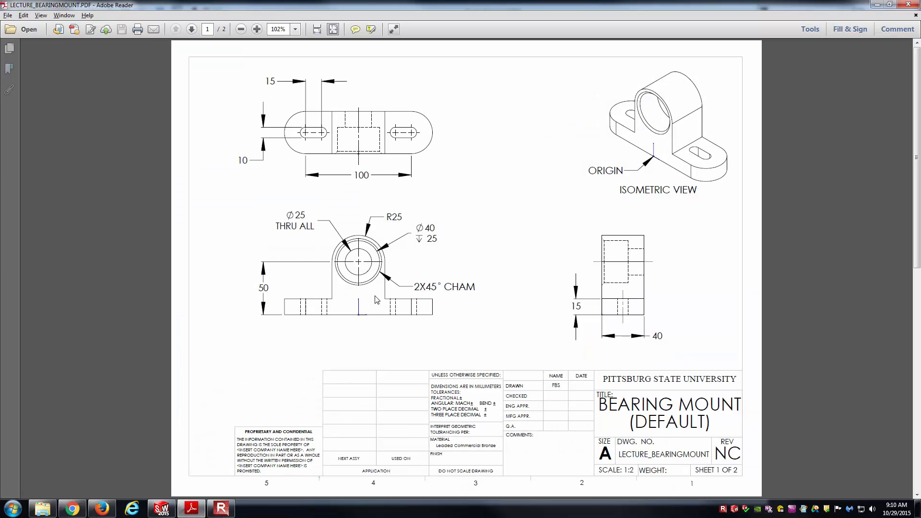
scroll(376, 300, "down", 2)
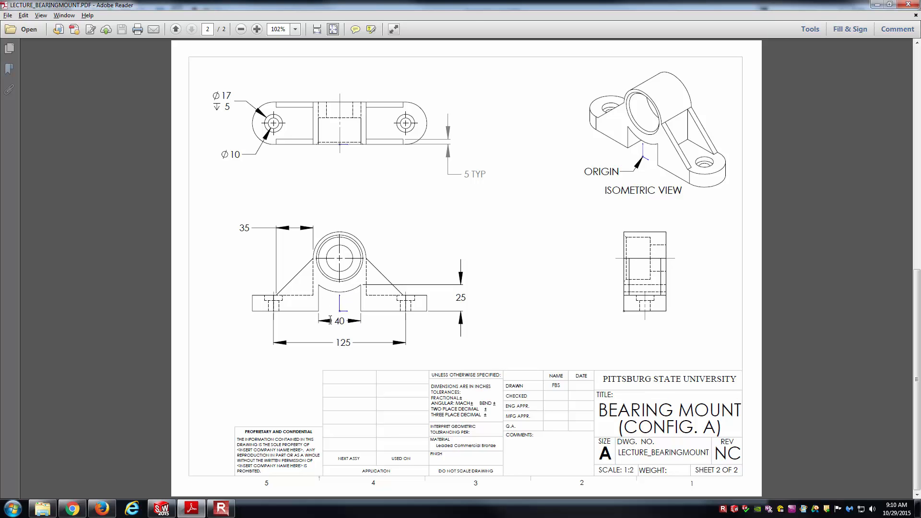
left_click(161, 508)
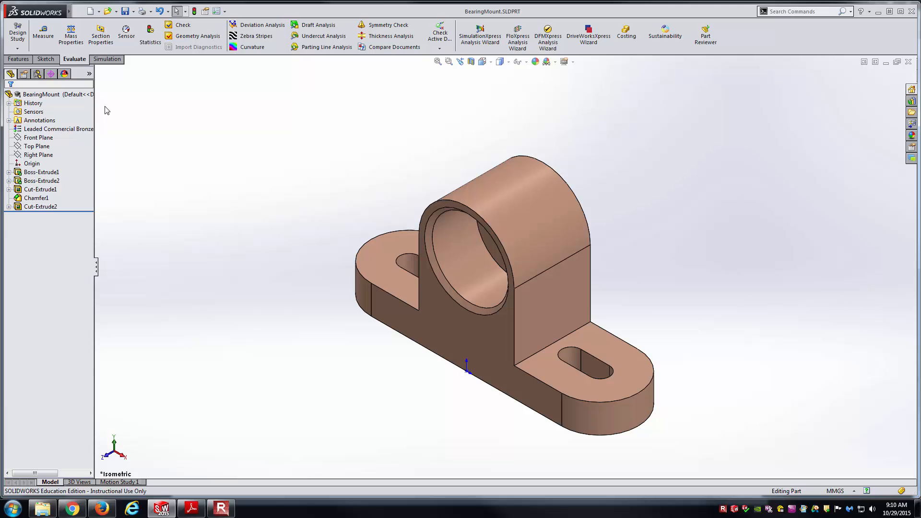
Step: Add a configuration named Config. A to the part and link display states to configurations
left_click(38, 73)
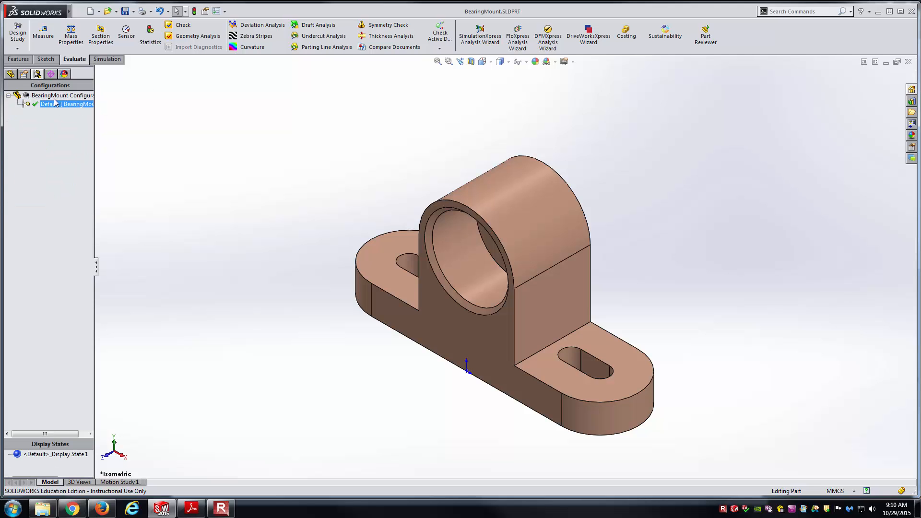
right_click(55, 95)
left_click(101, 158)
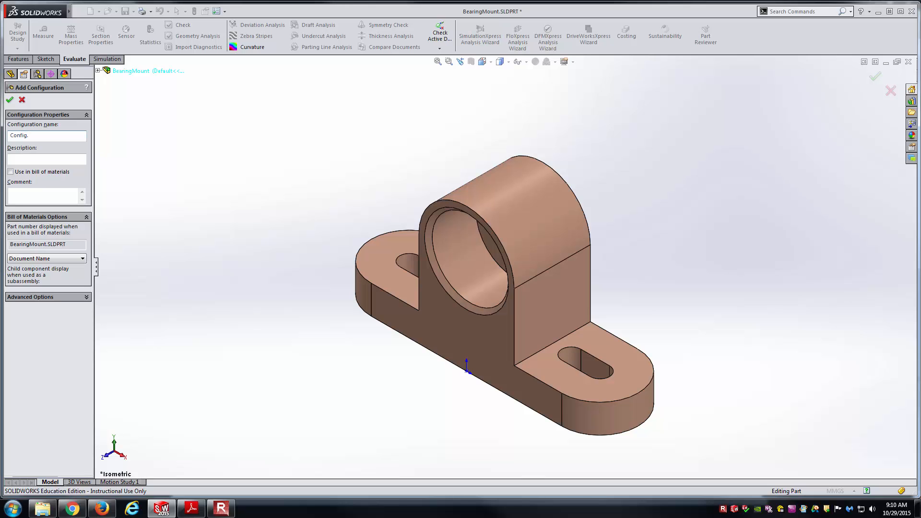
key("Return")
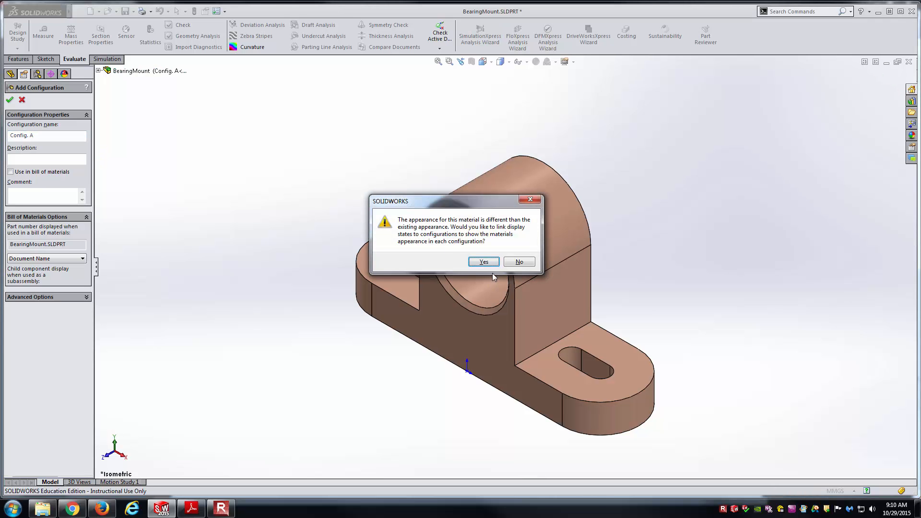
left_click(484, 262)
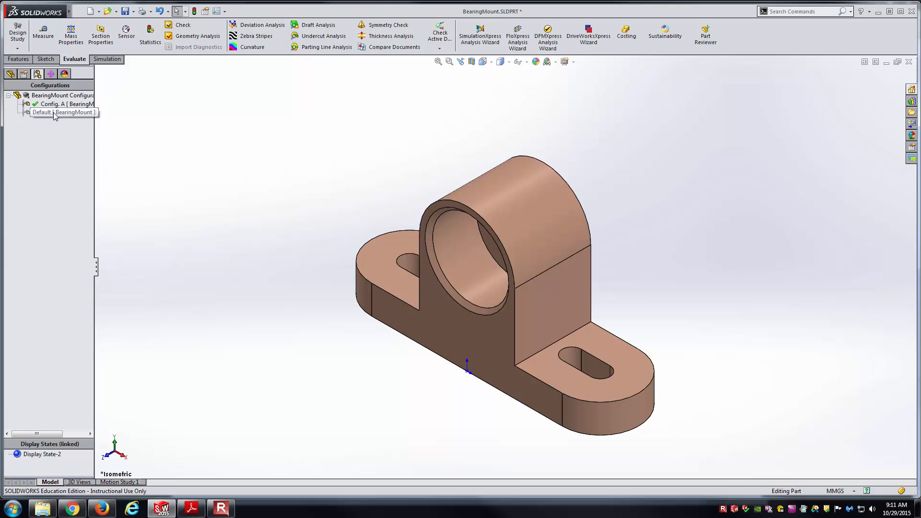
left_click(10, 74)
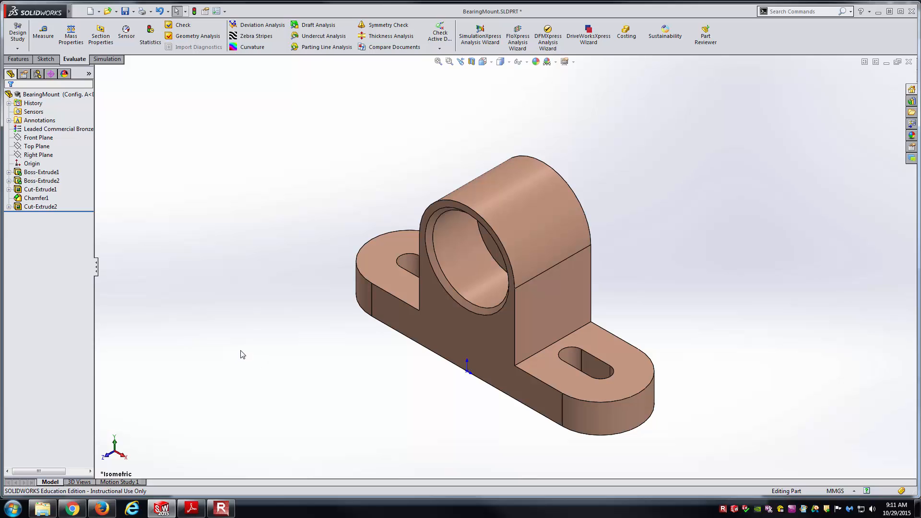
Step: Check the Config. A drawing and suppress the slot cut in Config. A only, using Configure Feature
left_click(201, 511)
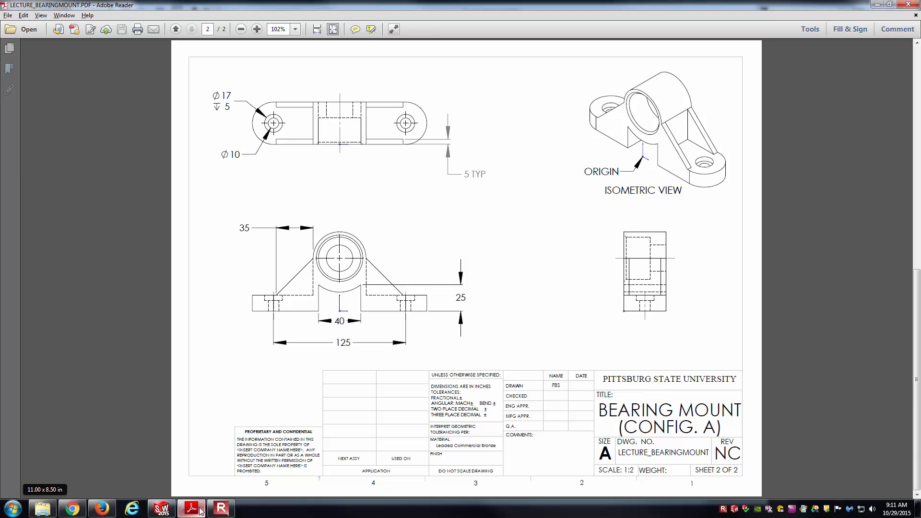
left_click(201, 512)
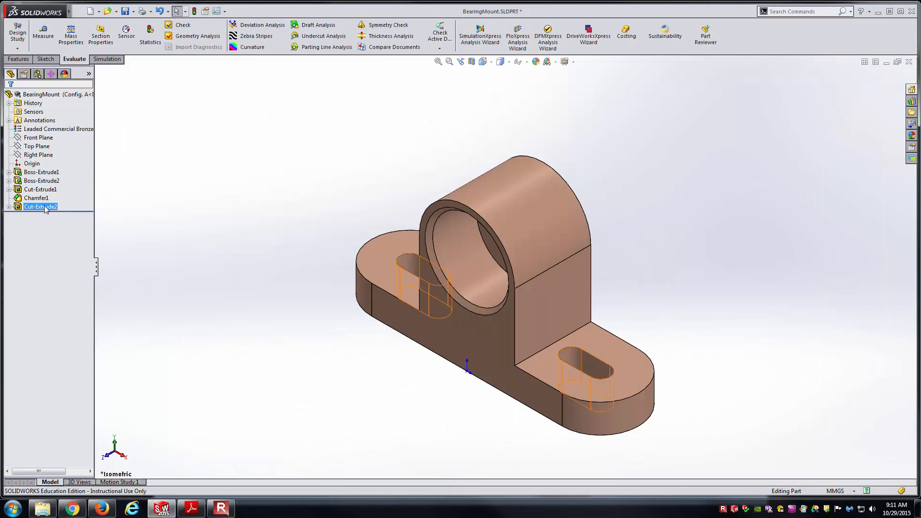
right_click(45, 210)
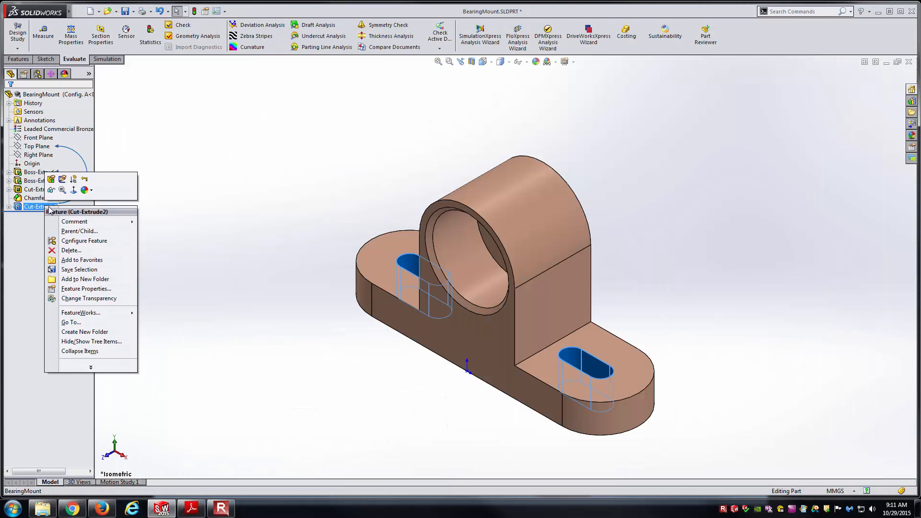
left_click(97, 242)
left_click(206, 100)
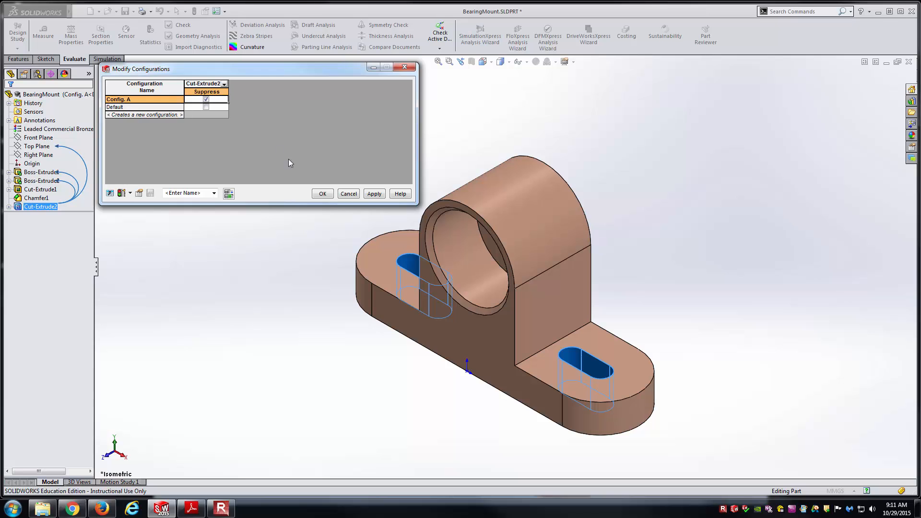
left_click(322, 194)
left_click(40, 207)
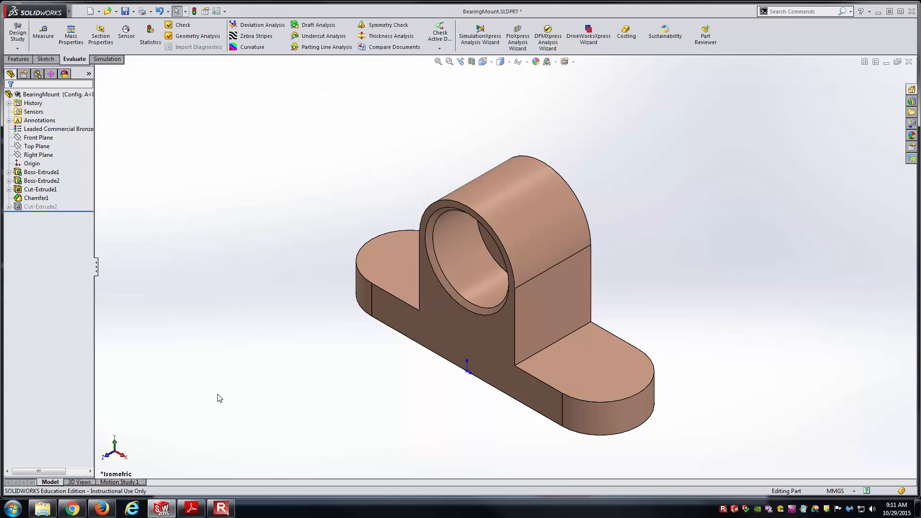
Step: Check the Config. A drawing sheet for the features that differ from the default design
left_click(192, 505)
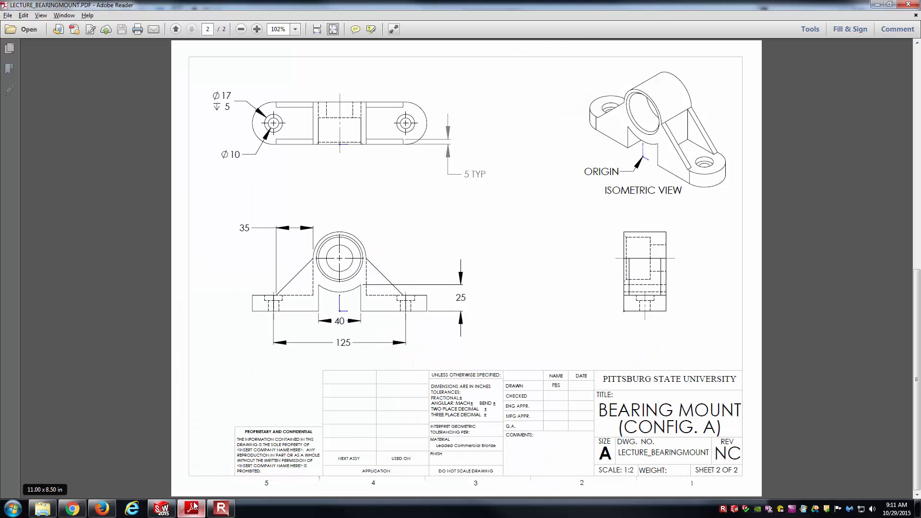
left_click(193, 506)
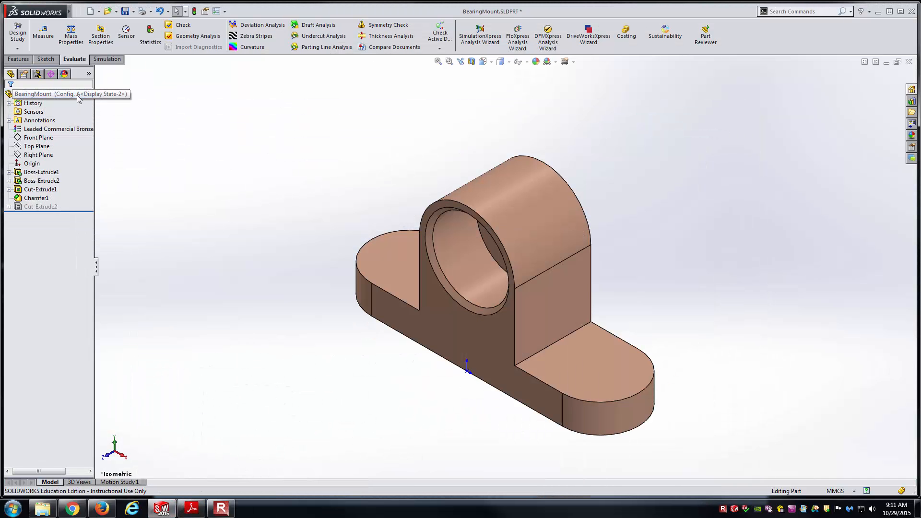
Step: Check the cutout on the Config. A drawing sheet and start a sketch on the mount's front face in front view
left_click(193, 507)
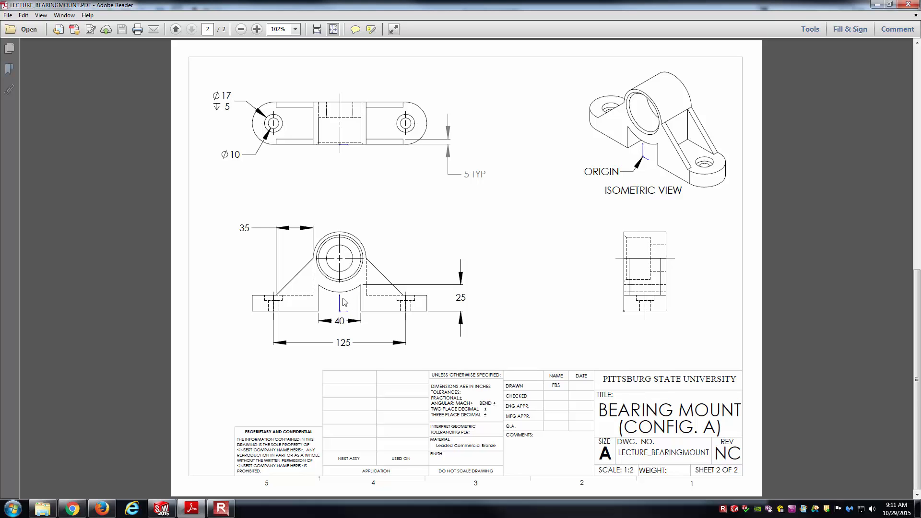
left_click(188, 511)
left_click(445, 321)
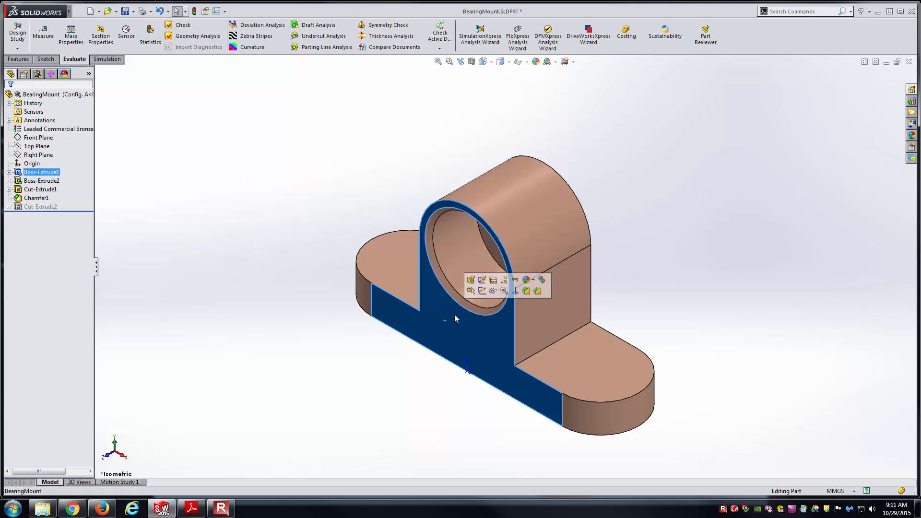
left_click(483, 291)
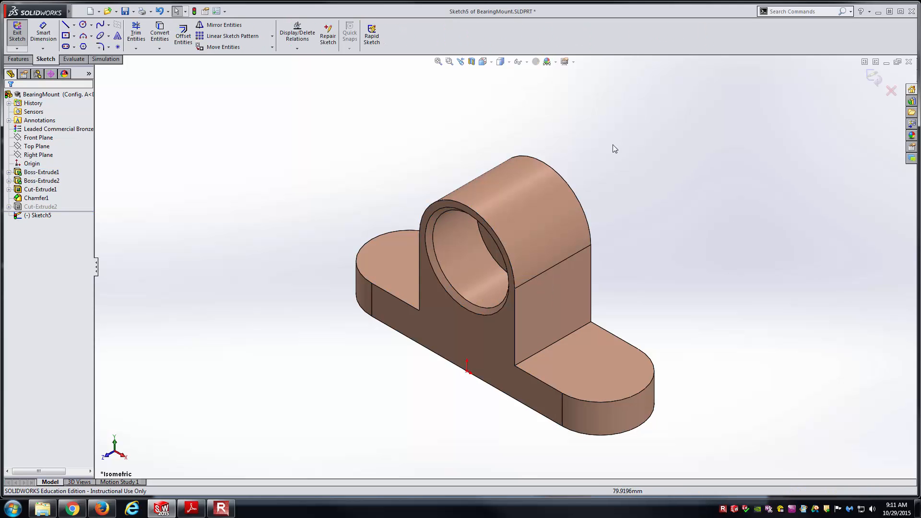
left_click(482, 62)
left_click(531, 109)
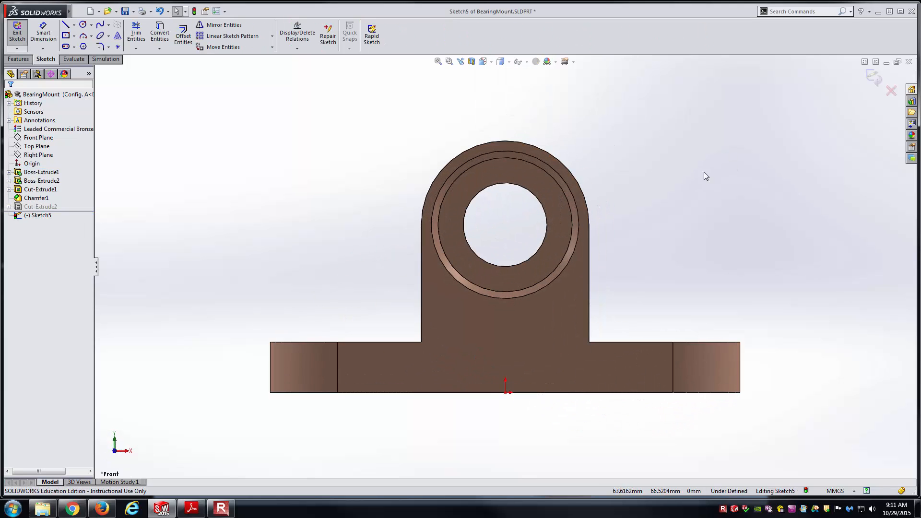
left_click(196, 509)
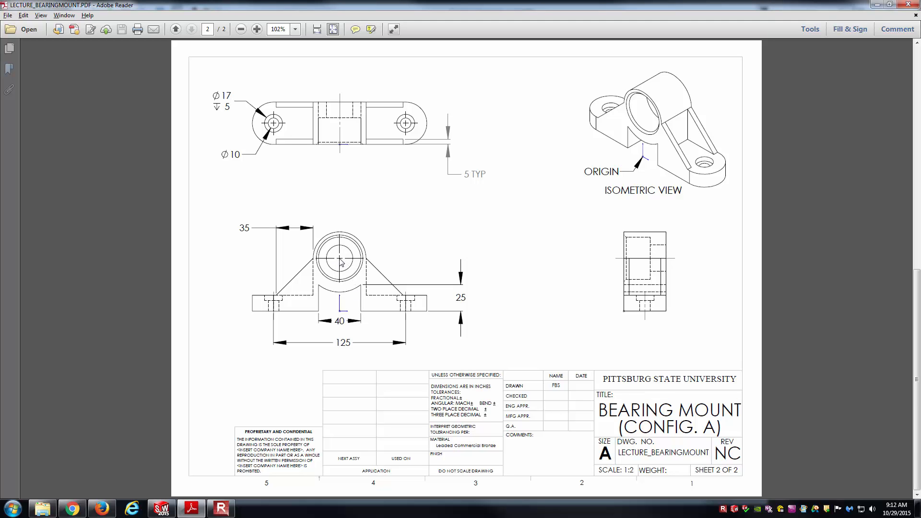
left_click(165, 509)
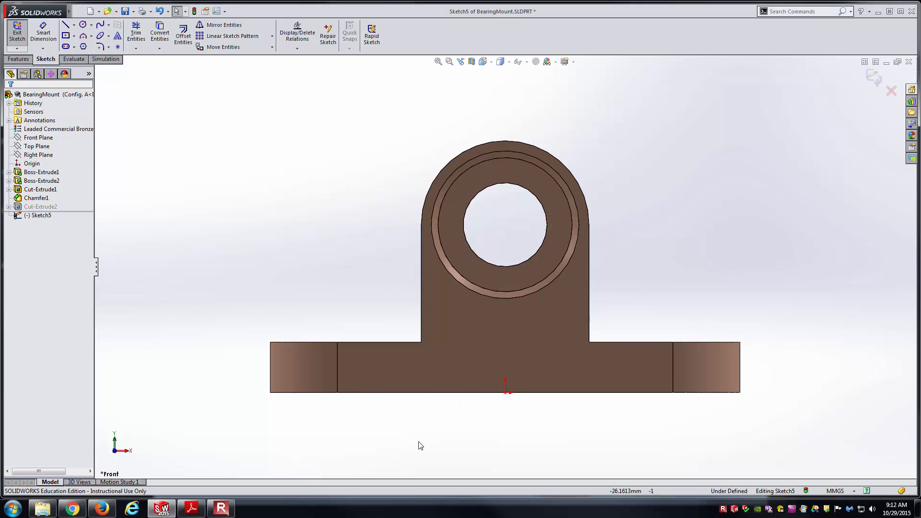
Step: Sketch a circle centred on the bore, larger than the rounded top of the mount
right_click_drag(420, 444, 461, 439)
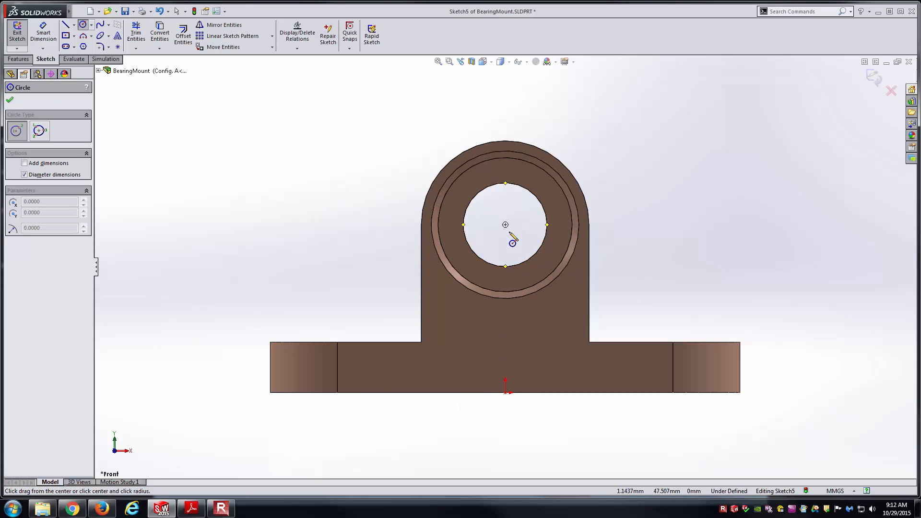
left_click(505, 224)
left_click(527, 319)
key("Escape")
Step: Sketch two lines rising from the base to the circle on either side of the origin, and make both vertical
right_click_drag(712, 310, 462, 334)
left_click_drag(455, 309, 553, 389)
key("Escape")
right_click_drag(713, 329, 482, 335)
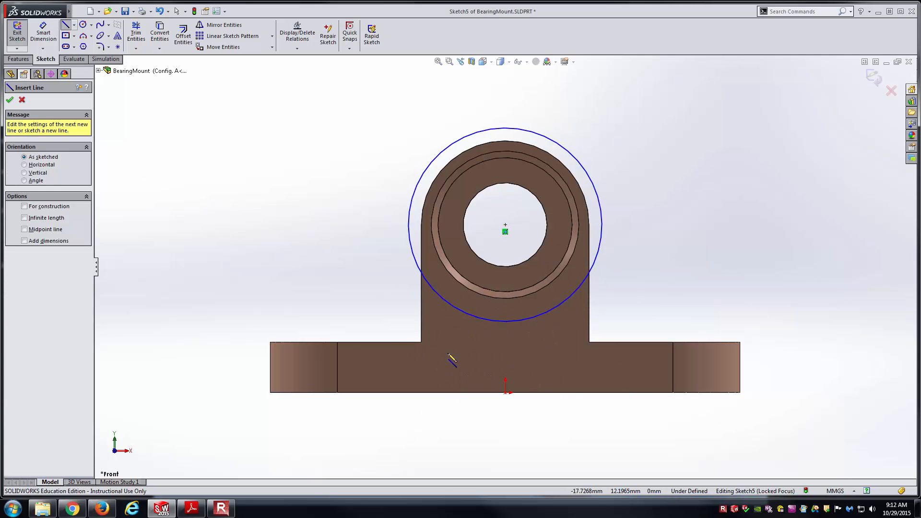
left_click(457, 379)
left_click(457, 308)
key("Escape")
right_click_drag(721, 307, 558, 361)
left_click(562, 370)
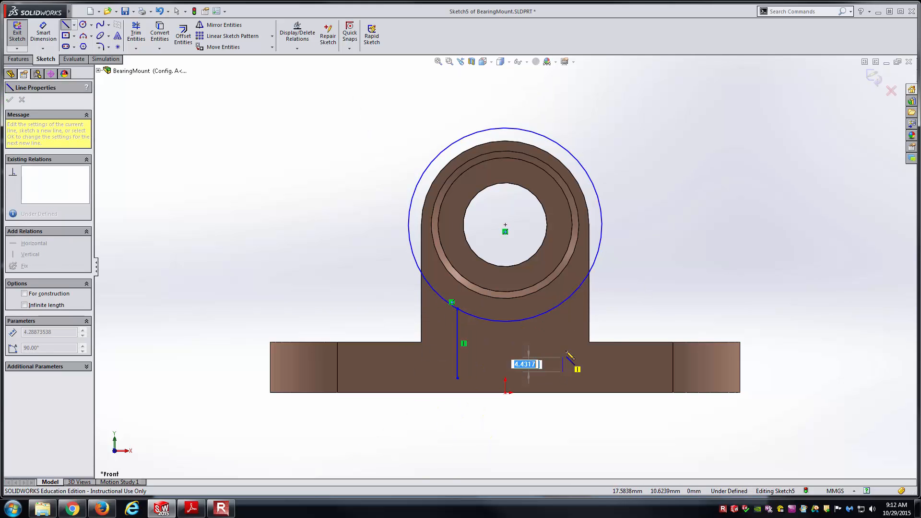
left_click(572, 302)
key("Escape")
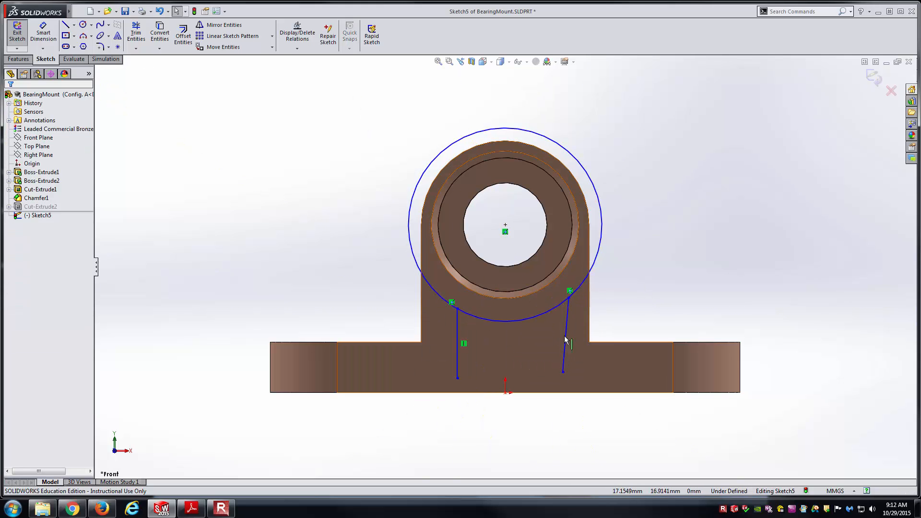
left_click(568, 307)
left_click(605, 293)
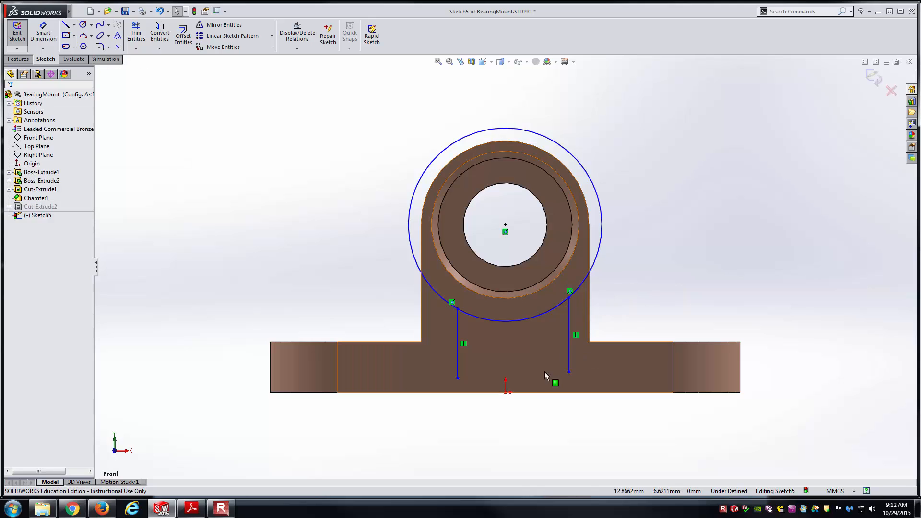
Step: Extend both vertical lines down to the base's bottom edge and join their lower ends with a horizontal line
left_click(457, 378)
left_click_drag(455, 384, 449, 392)
left_click(513, 408)
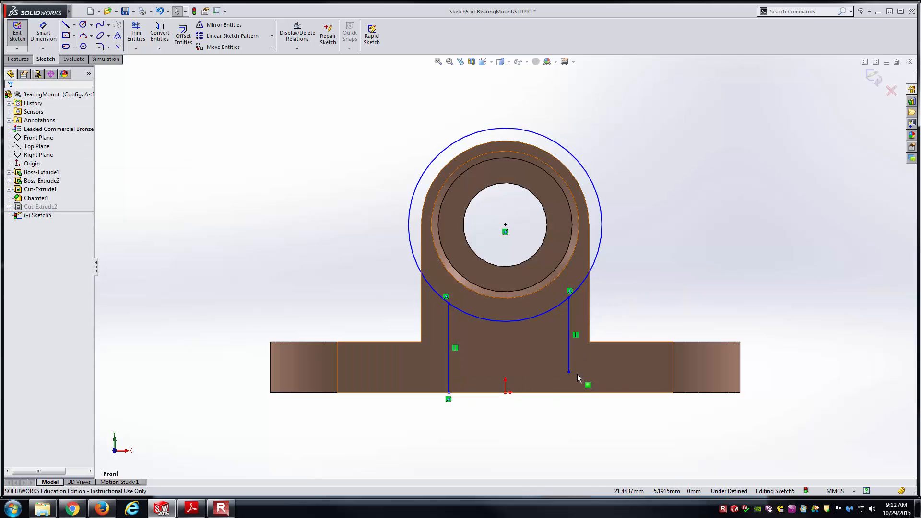
left_click_drag(569, 373, 568, 392)
left_click(562, 413)
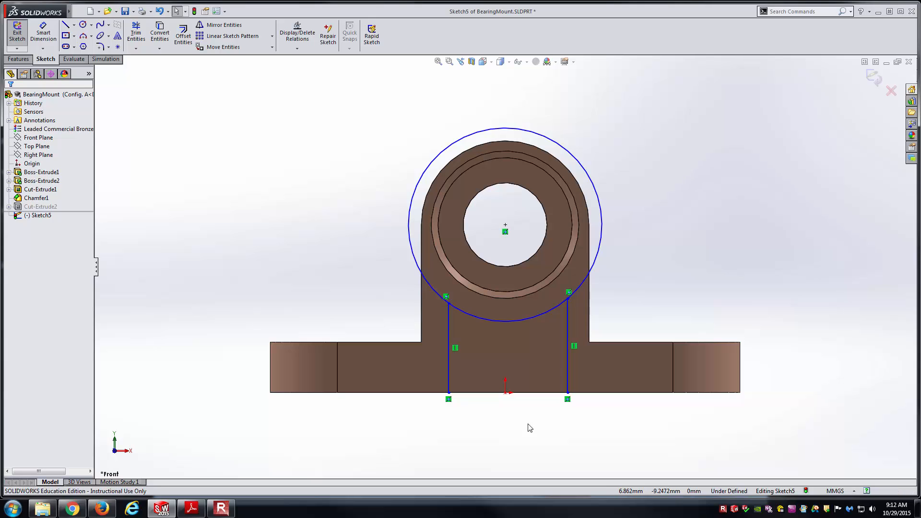
key("l")
left_click(448, 393)
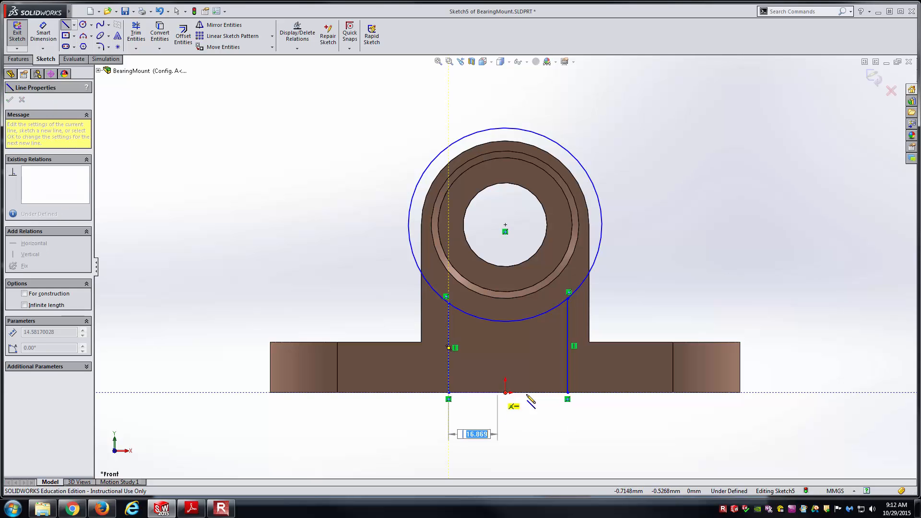
left_click(568, 399)
key("Escape")
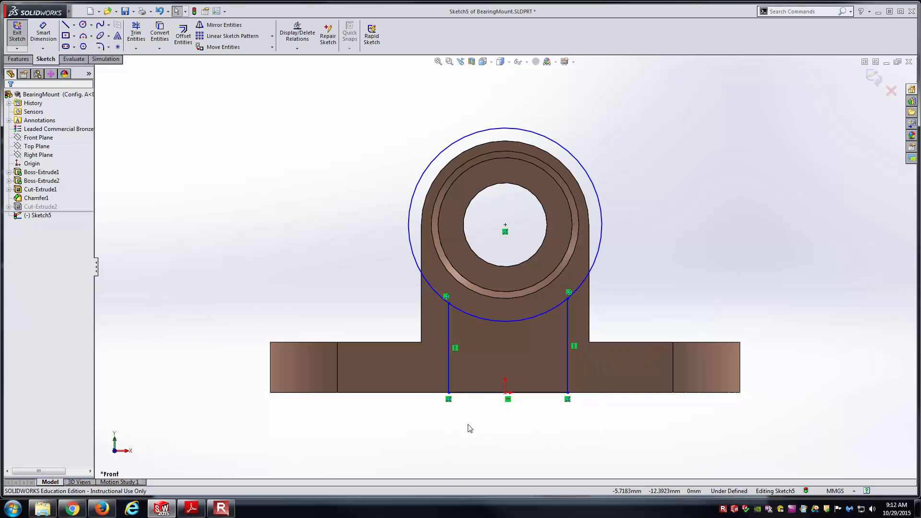
Step: Trim the circle down to the lower arc between the two vertical lines
left_click(136, 33)
left_click_drag(353, 259, 416, 228)
key("Escape")
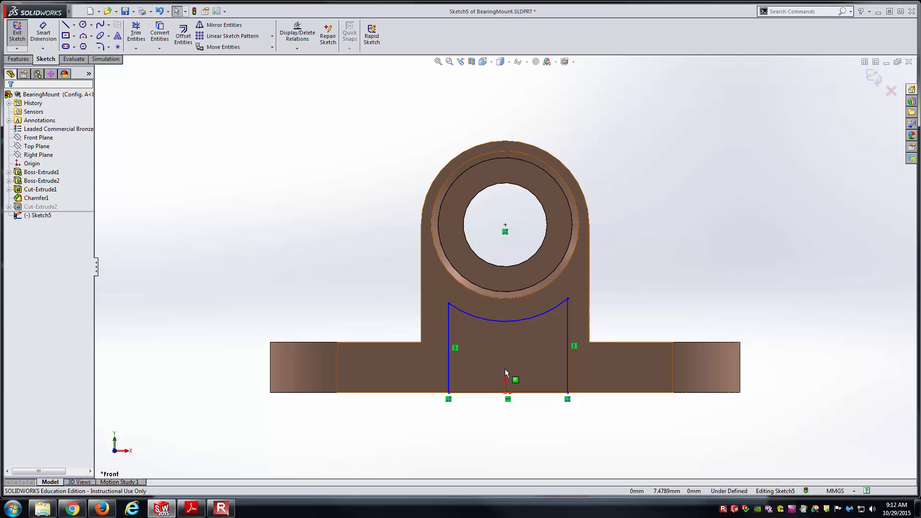
Step: Add a Midpoint relation between the horizontal bottom line and the origin
mouse_move(509, 360)
middle_mouse_down()
mouse_move(494, 378)
mouse_move(494, 404)
middle_mouse_up()
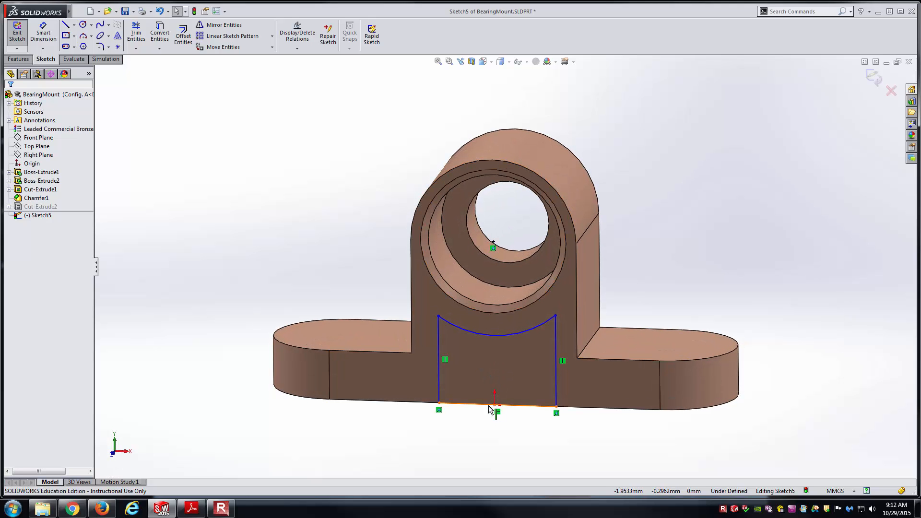
left_click(496, 407)
left_click(495, 405, "ctrl")
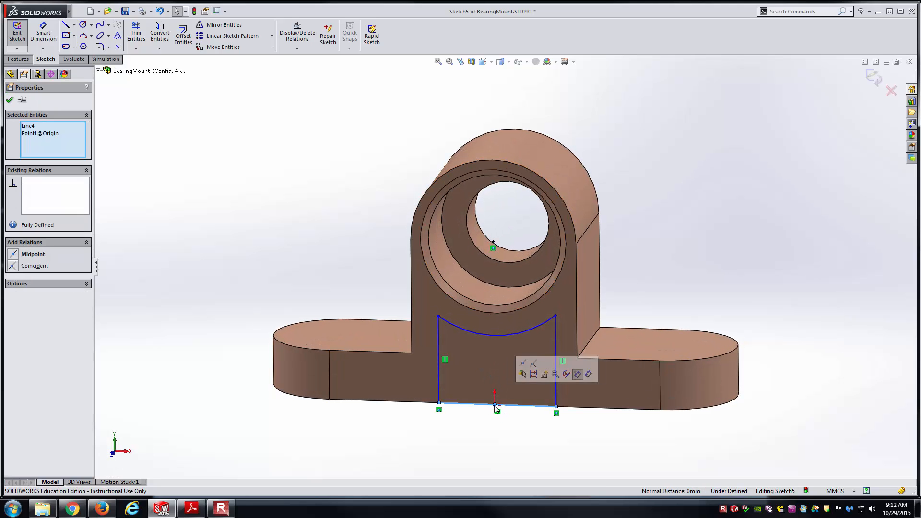
left_click(16, 255)
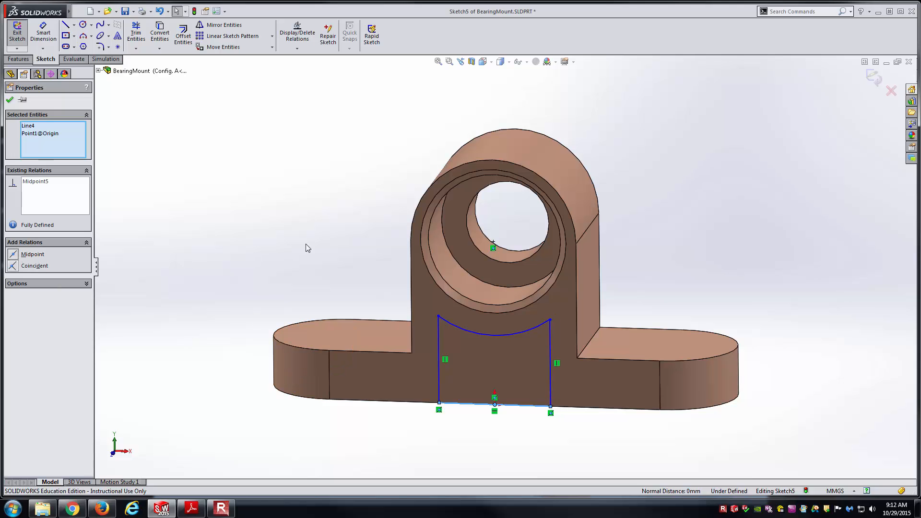
left_click(306, 244)
Step: Check the cutout height on the drawing and dimension the cutout's vertical side line to 25 mm
left_click(482, 62)
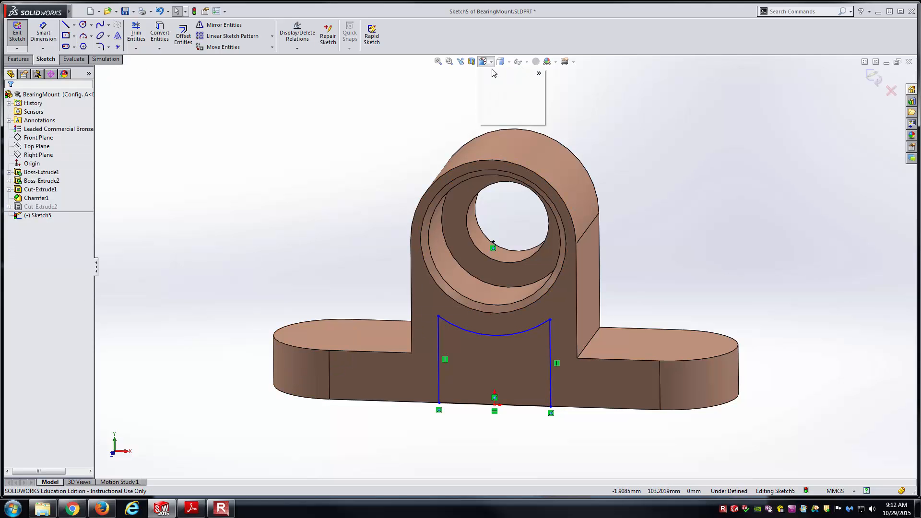
left_click(531, 109)
key("alt+Tab")
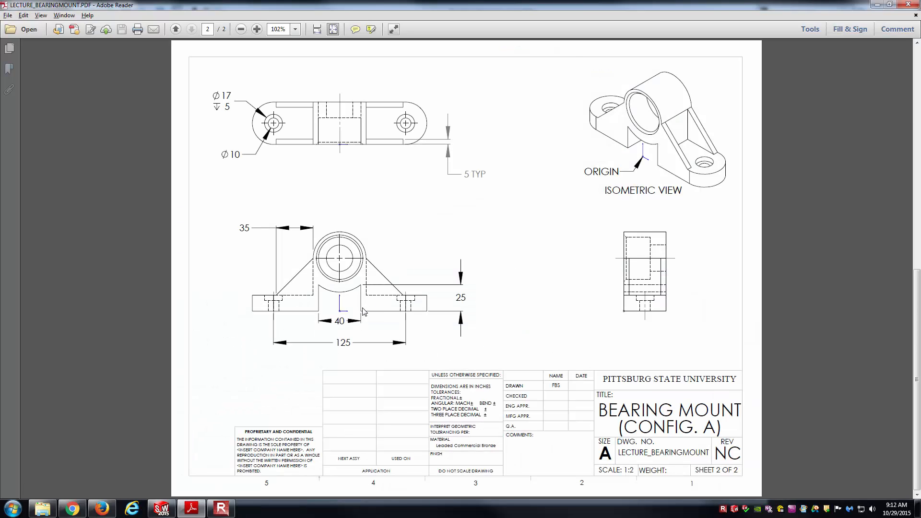
key("alt+Tab")
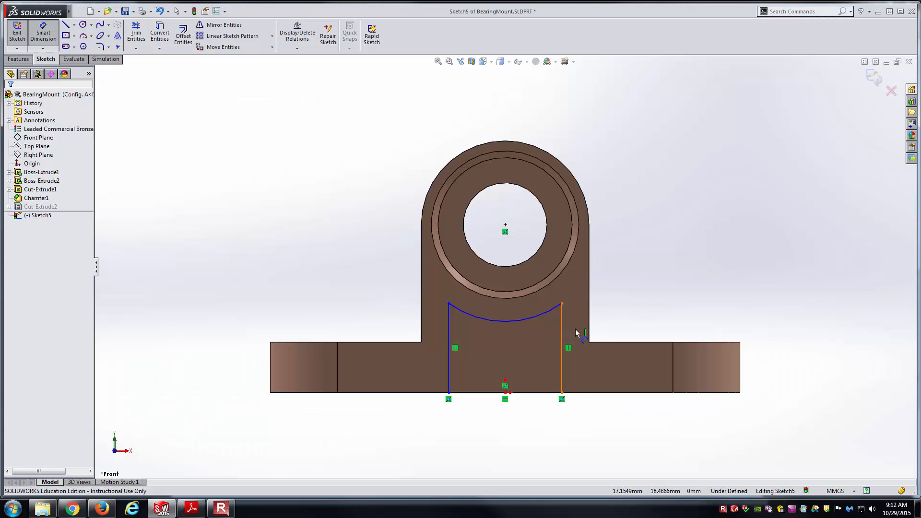
left_click(576, 332)
left_click(762, 337)
type("25")
key("Return")
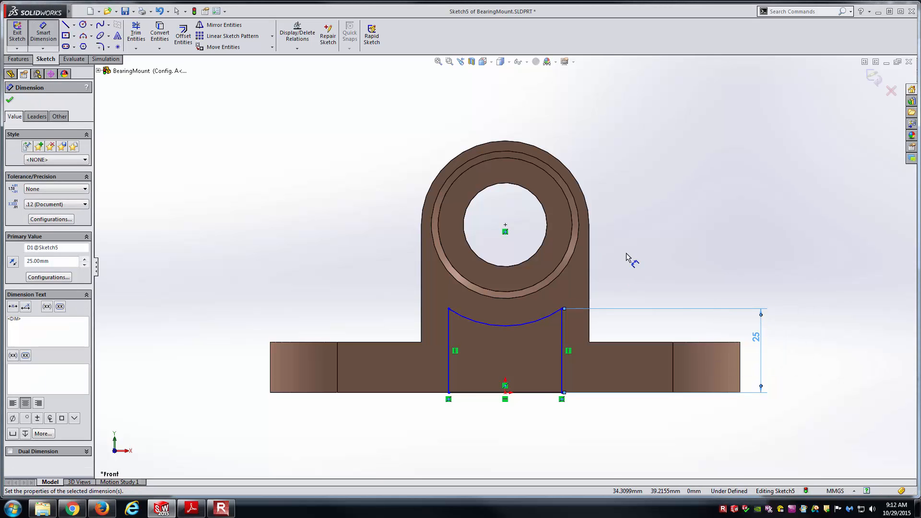
Step: Check the cutout width on the drawing and dimension the profile's bottom line to 40 mm
key("alt+Tab")
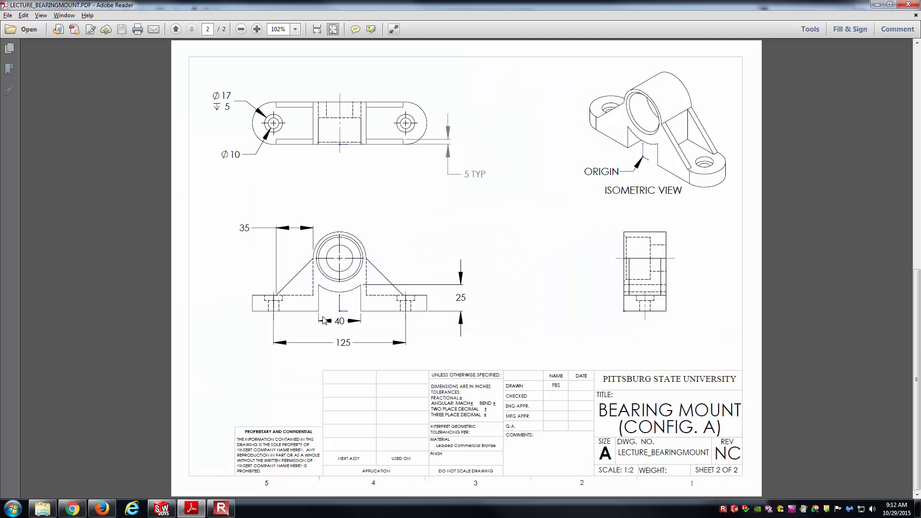
key("alt+Tab")
left_click(480, 394)
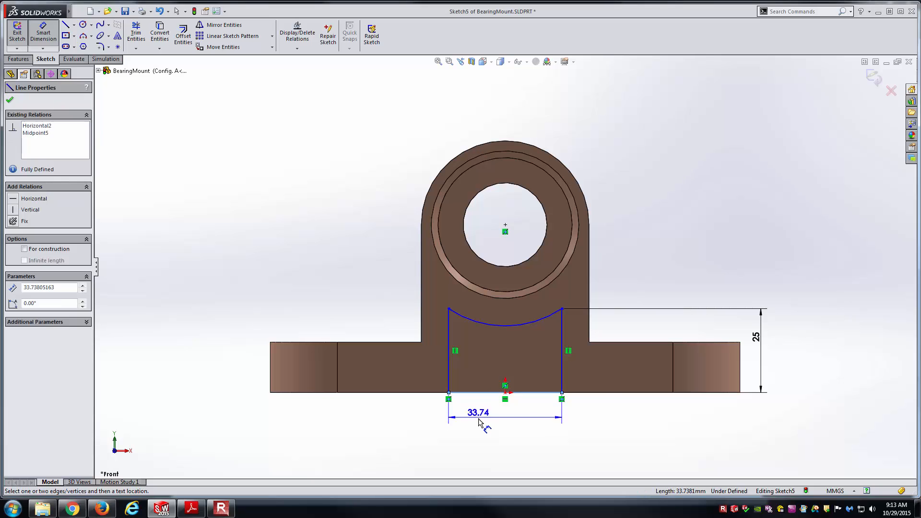
left_click(477, 406)
type("40")
key("Return")
key("Escape")
Step: Compare the dimensioned cutout profile with the views on the Config. A drawing sheet
key("alt+Tab")
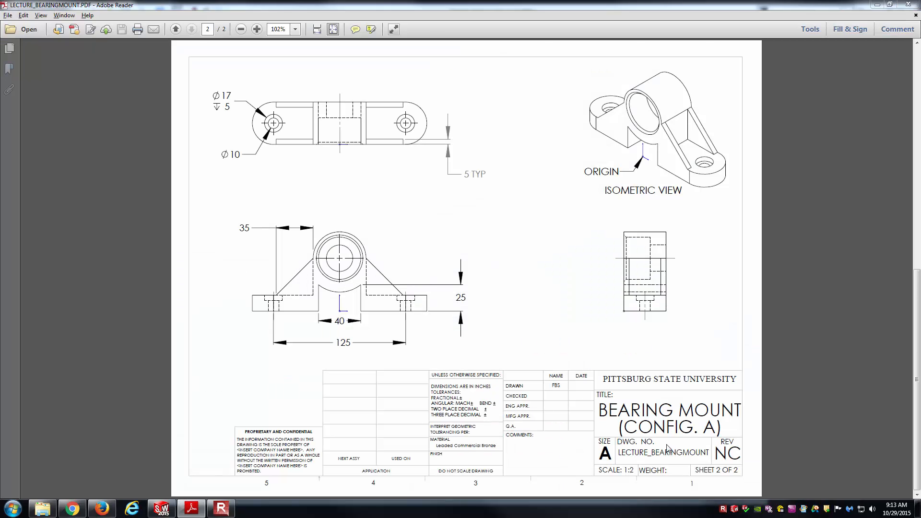
key("alt+Tab")
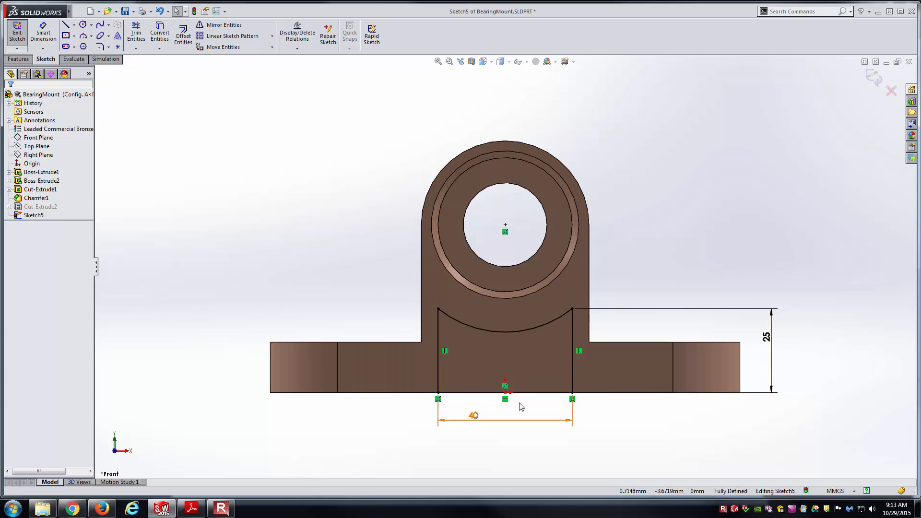
key("alt+Tab")
key("alt+Tab")
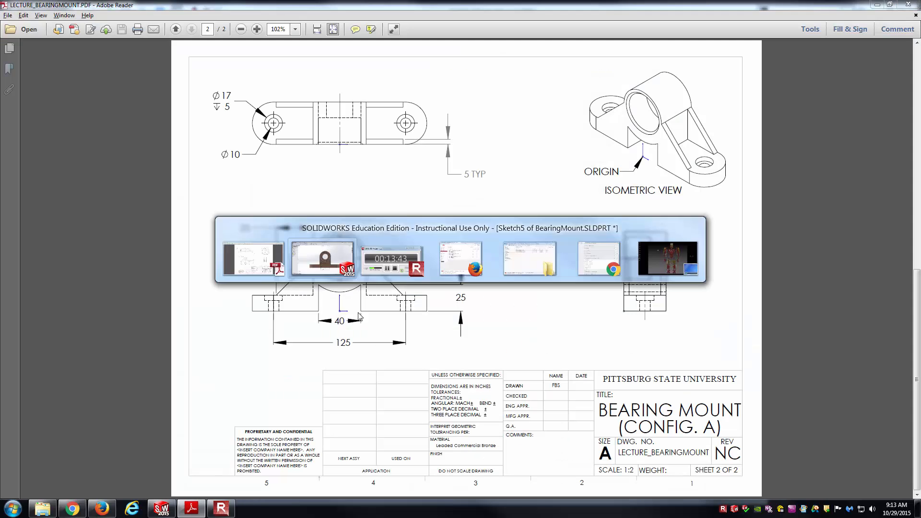
key("alt+Tab")
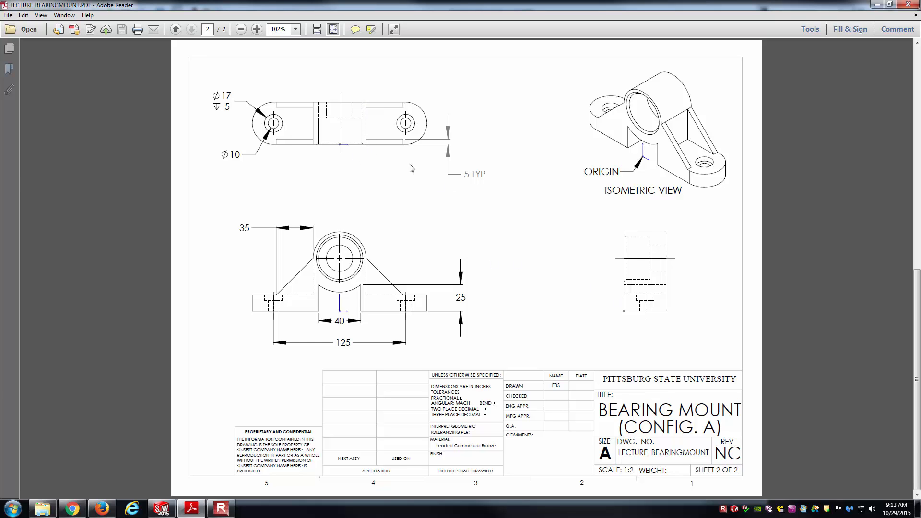
key("alt+Tab")
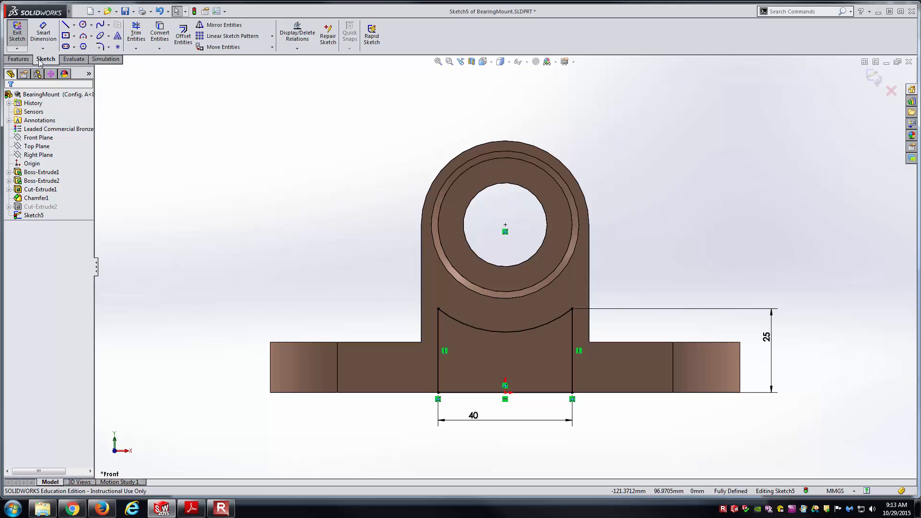
Step: Extrude-cut the arched profile Through All, view the part from the front and an angle, and return to the drawing
left_click(19, 58)
left_click(148, 36)
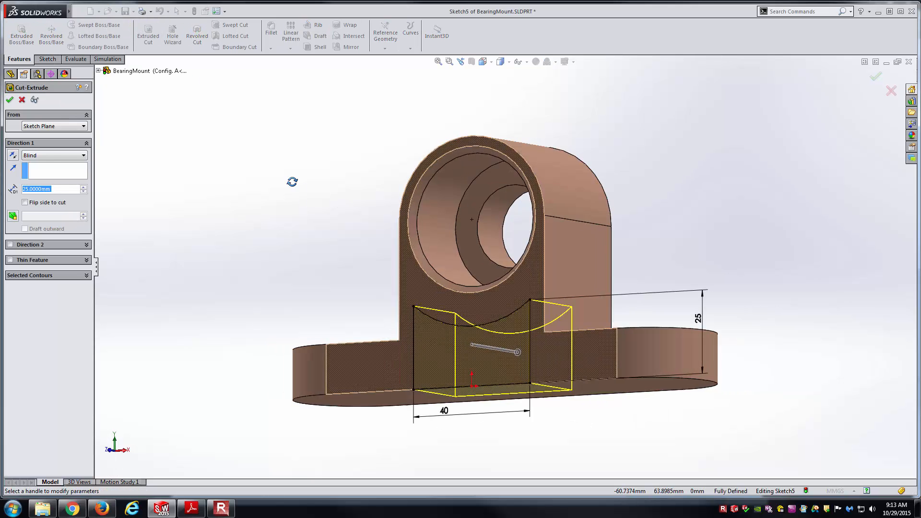
left_click(52, 156)
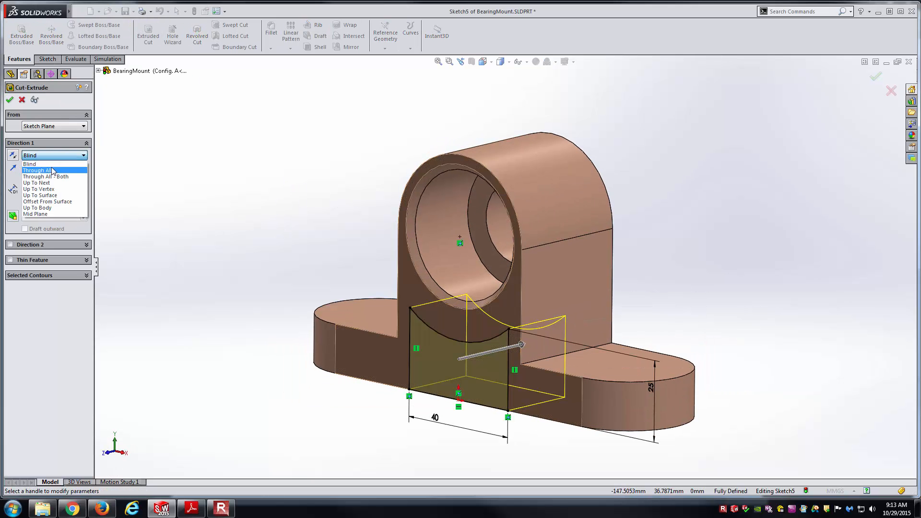
left_click(53, 171)
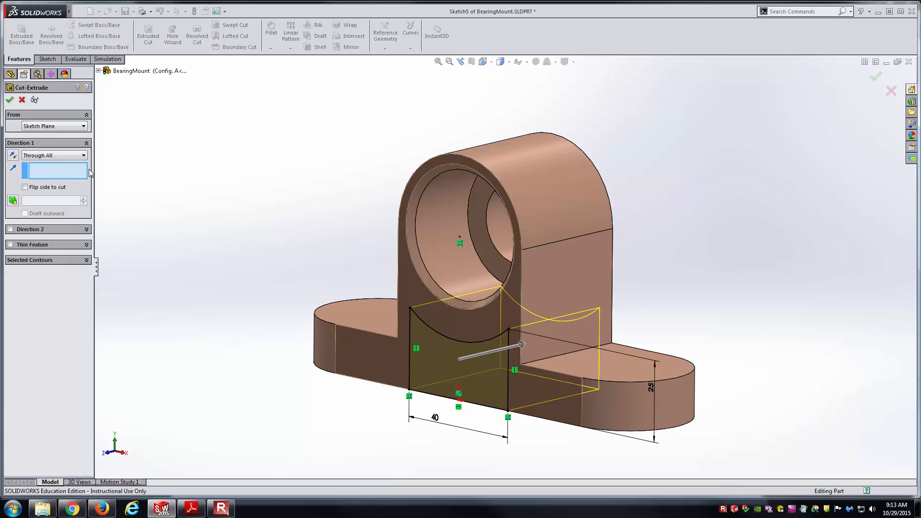
key("Return")
key("ctrl+1")
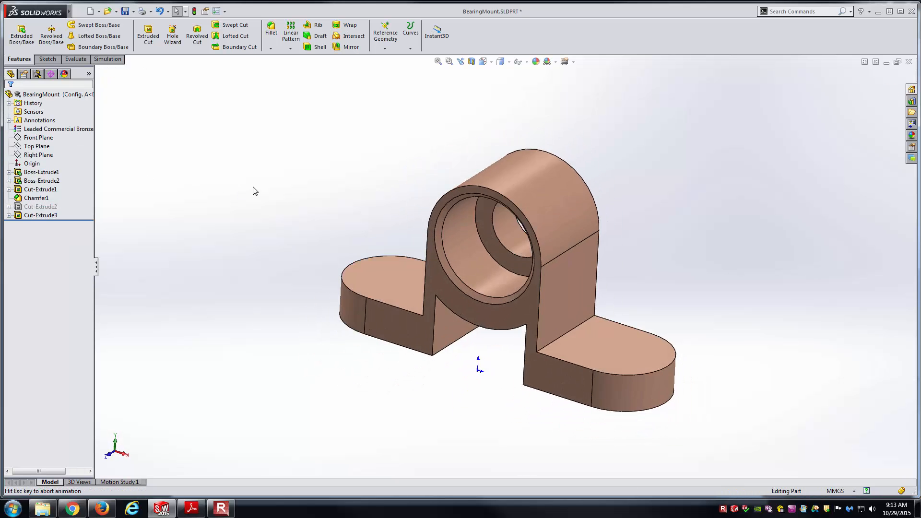
mouse_move(283, 201)
middle_mouse_down()
mouse_move(261, 209)
mouse_move(255, 255)
middle_mouse_up()
key("alt+Tab")
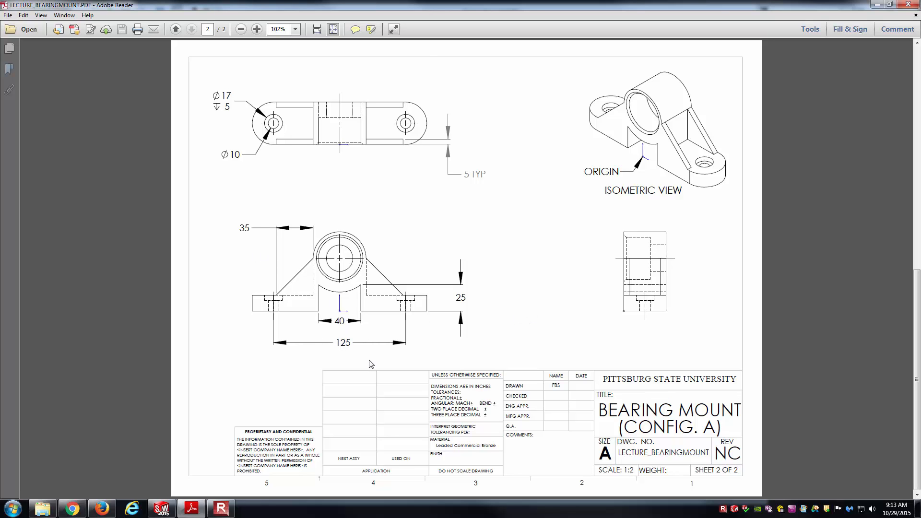
Step: Compare both drawing sheets and configure the base's 100 mm length dimension as 125 mm for Config. A only
scroll(379, 354, "up", 1)
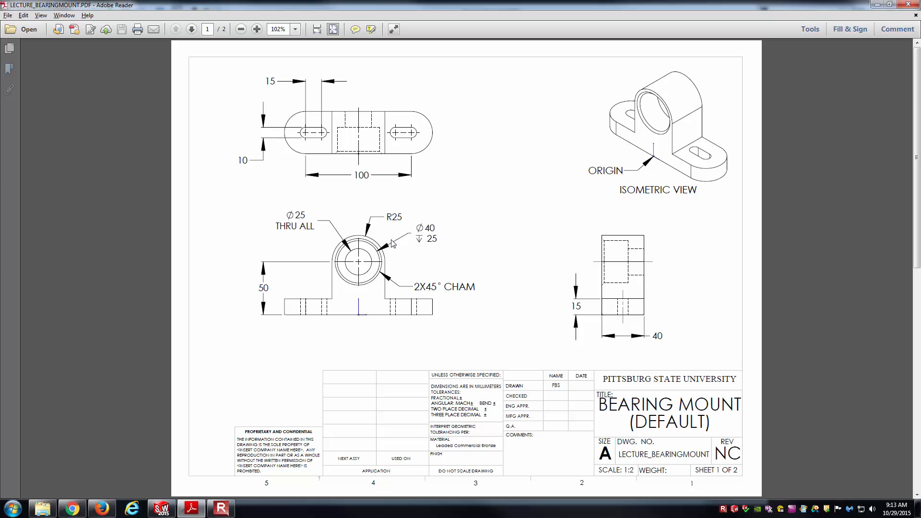
scroll(386, 283, "down", 1)
key("alt+Tab")
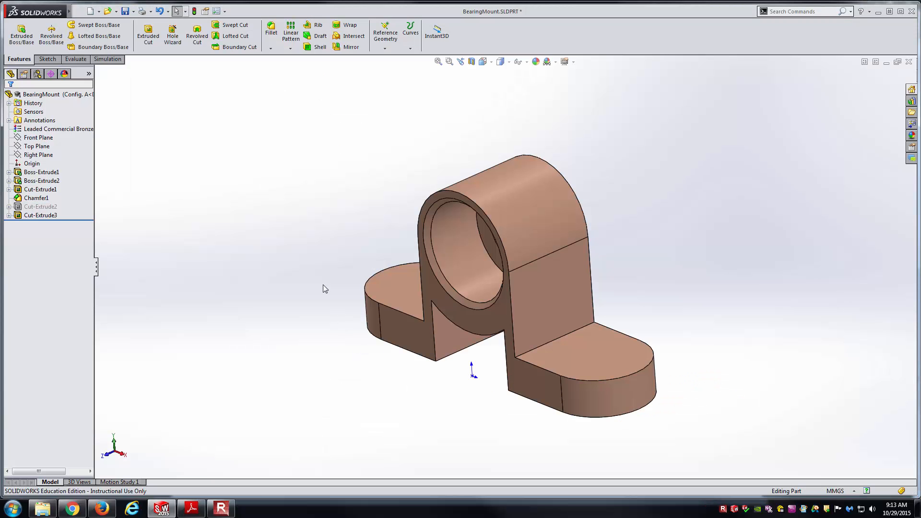
key("ctrl+7")
double_click(391, 290)
scroll(375, 323, "up", 1)
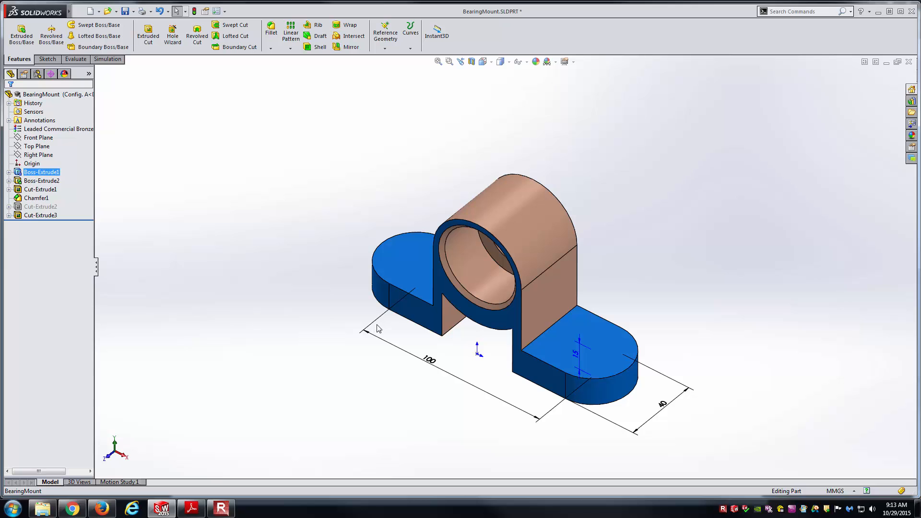
right_click(430, 363)
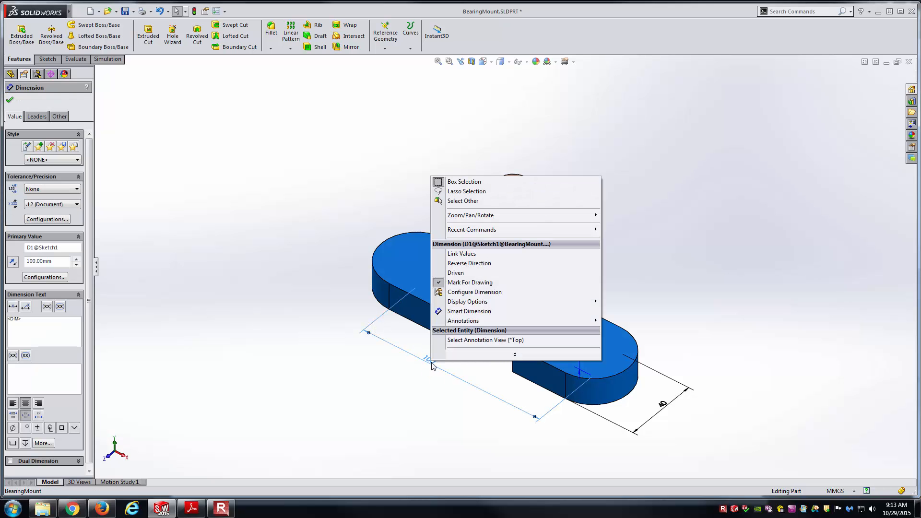
left_click(494, 292)
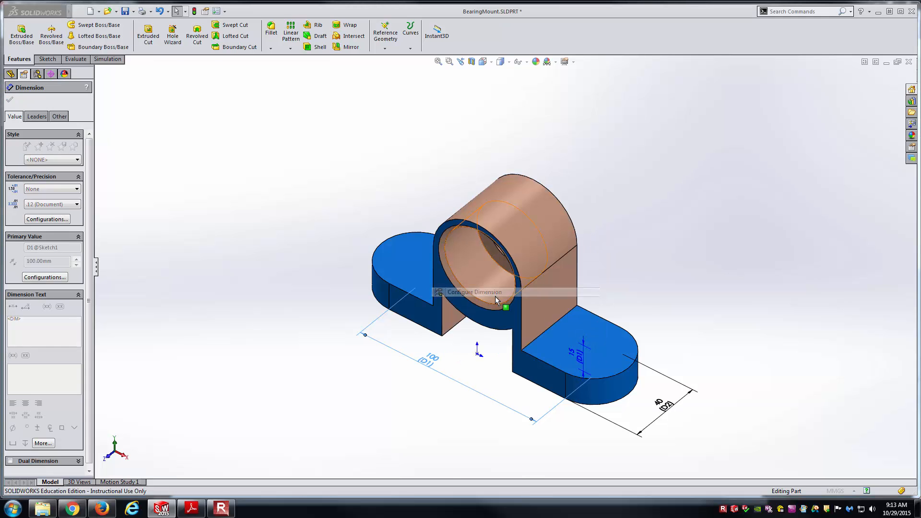
left_click(205, 99)
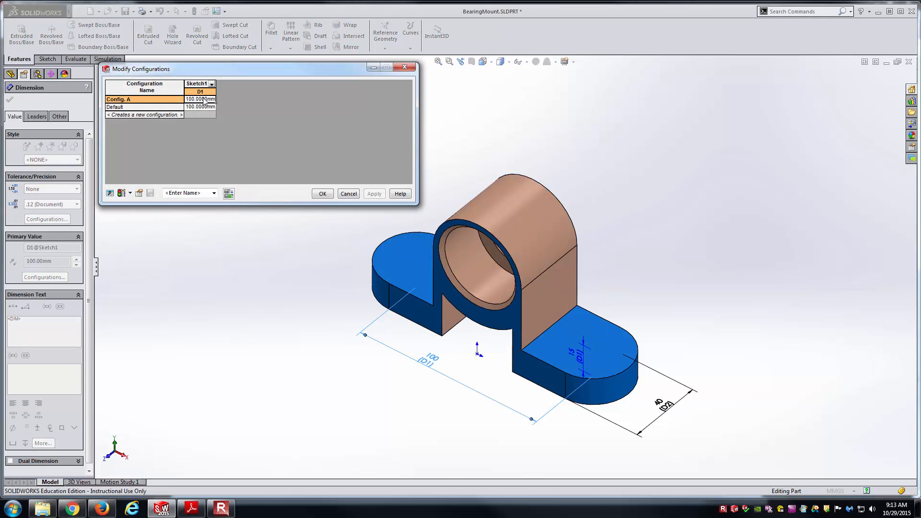
double_click(205, 99)
type("125")
key("Return")
left_click(322, 194)
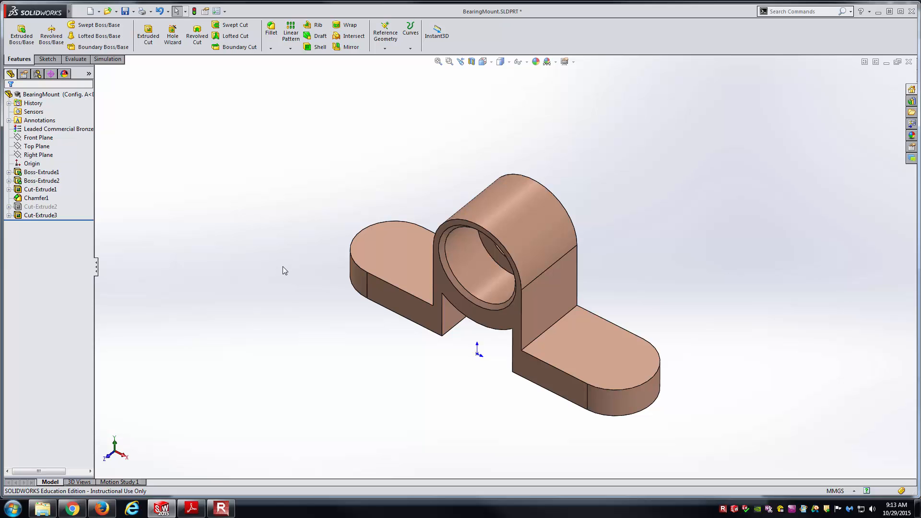
Step: Sketch a sloped line on the mount's front face from the right end of the boss arc to the base's top edge
key("alt+Tab")
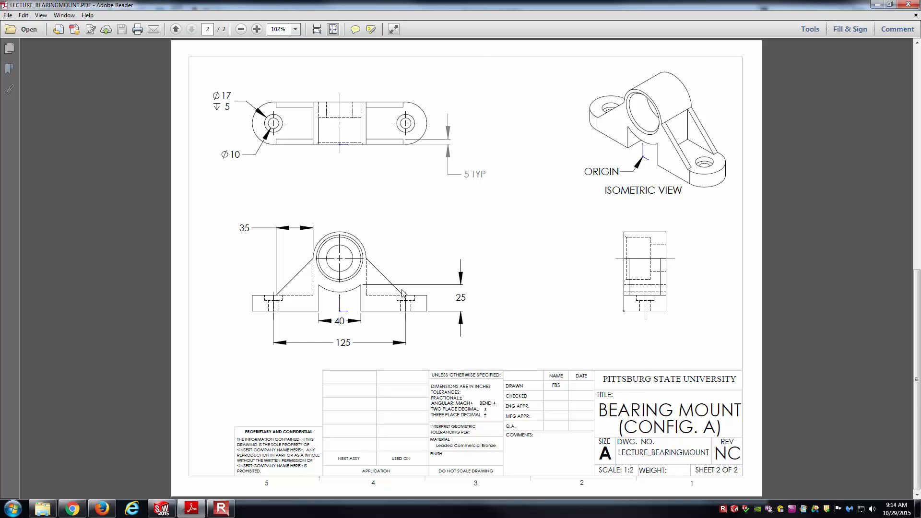
key("alt+Tab")
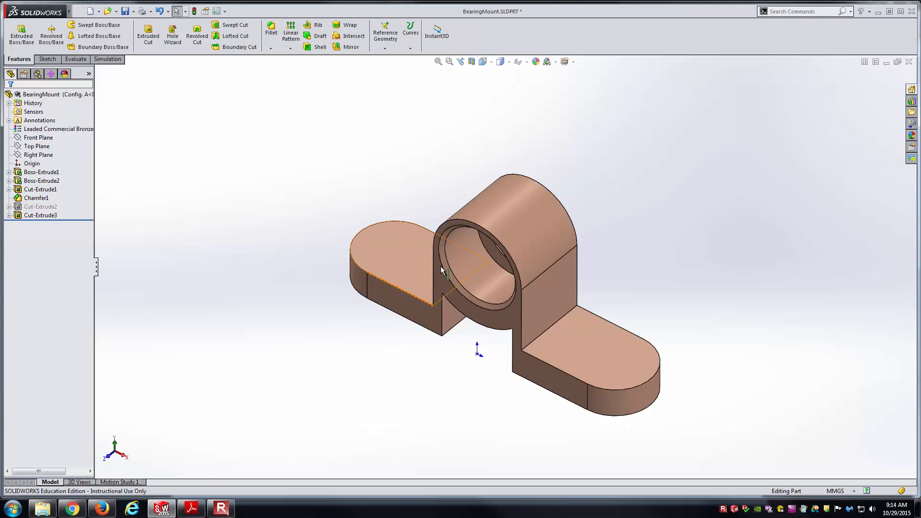
left_click(510, 319)
left_click(548, 290)
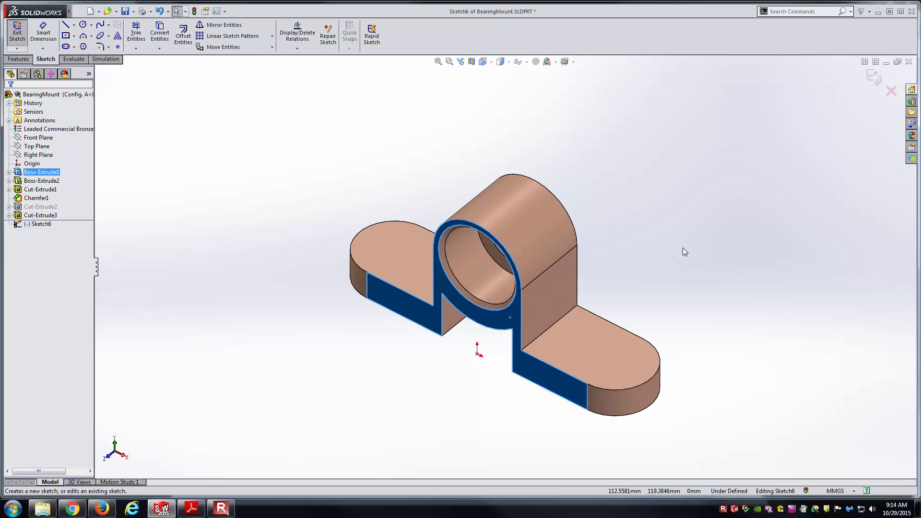
left_click(482, 62)
left_click(529, 95)
right_click_drag(706, 152, 574, 235)
right_click(673, 182)
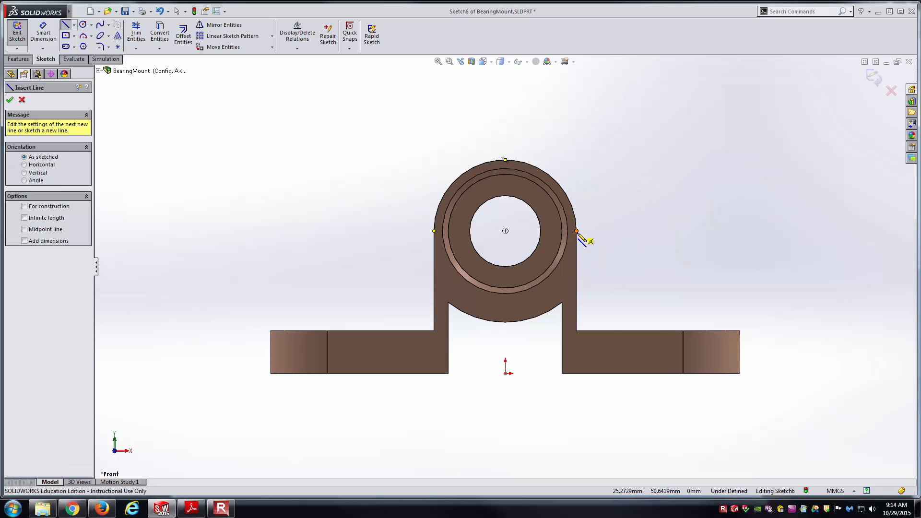
left_click(576, 232)
left_click(662, 336)
key("Escape")
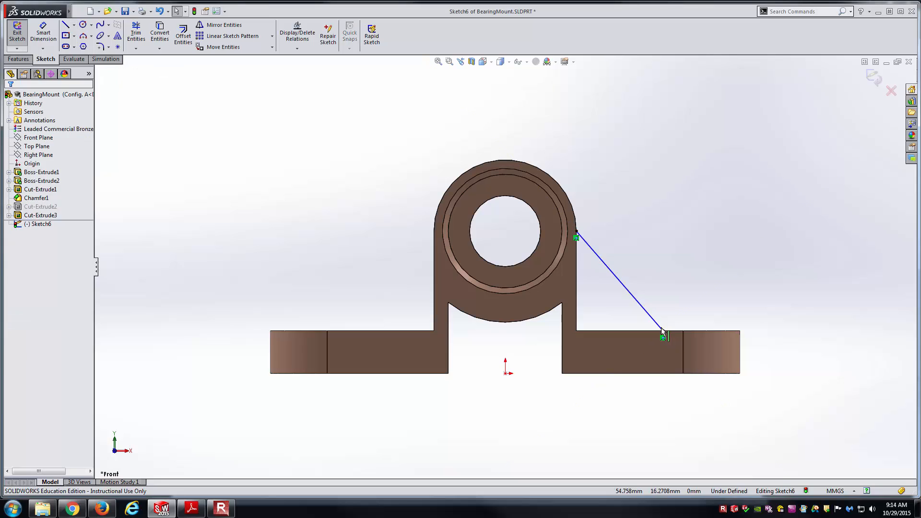
Step: Check the rib width on the Config. A drawing and dimension the sloped line's horizontal span to 35 mm
key("alt+Tab")
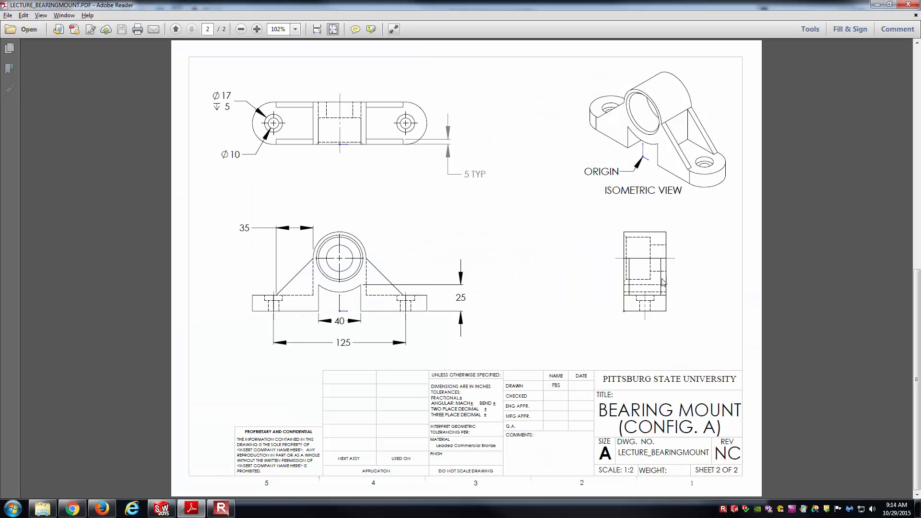
key("alt+Tab")
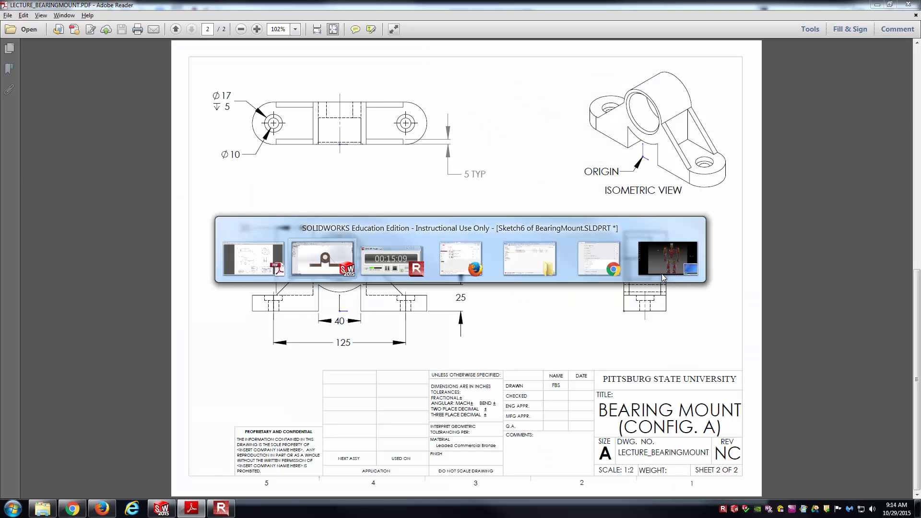
key("alt+Tab")
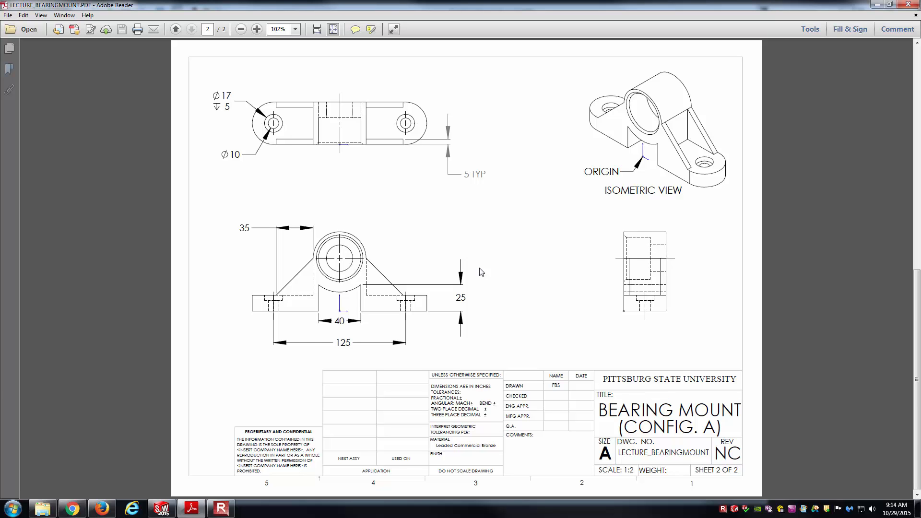
key("alt+Tab")
right_click(623, 144)
left_click(595, 214)
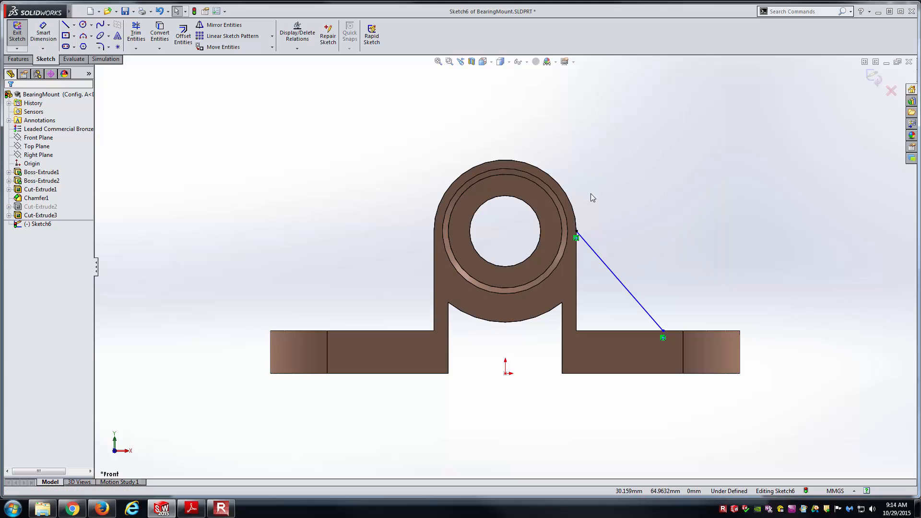
left_click(576, 231)
left_click(663, 329)
left_click(617, 192)
type("35")
key("Return")
key("Escape")
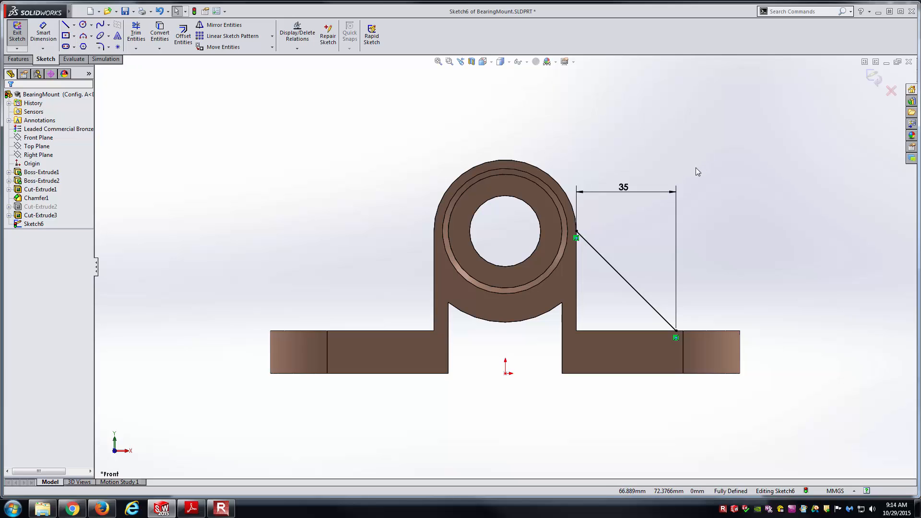
Step: Close the rib profile into a triangle with a vertical line along the boss and a horizontal line along the base
key("alt+Tab")
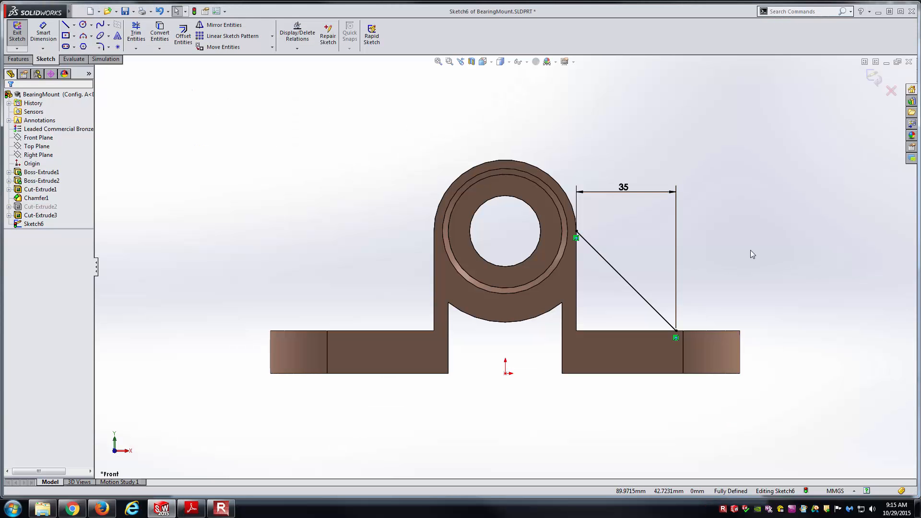
key("l")
left_click(576, 232)
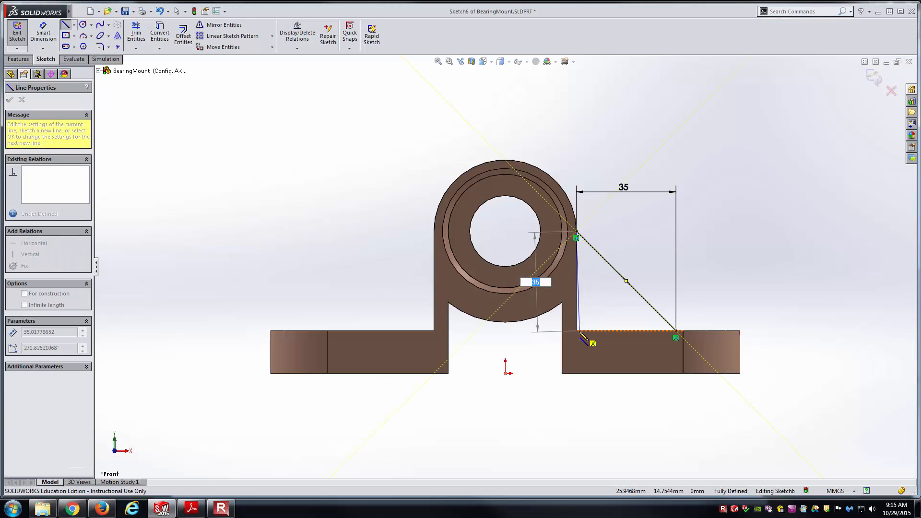
left_click(577, 330)
left_click(677, 331)
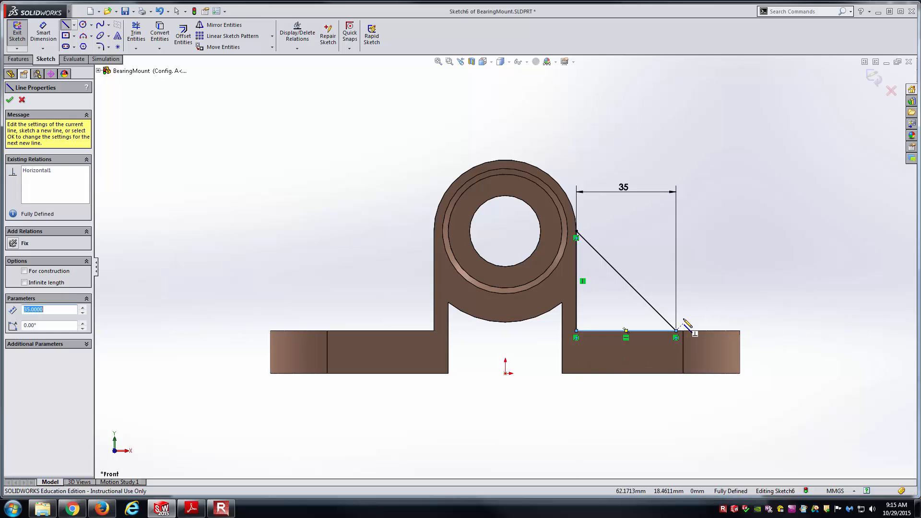
key("Escape")
Step: Check the rib thickness on the drawing and extrude the triangle 5 mm Blind in the reversed direction, merged with the part
key("ctrl+7")
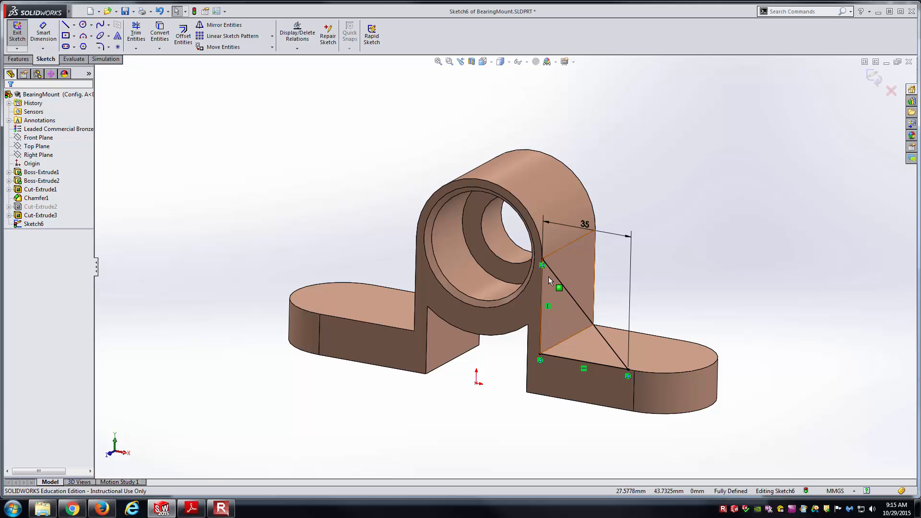
middle_click_drag(576, 333, 522, 329)
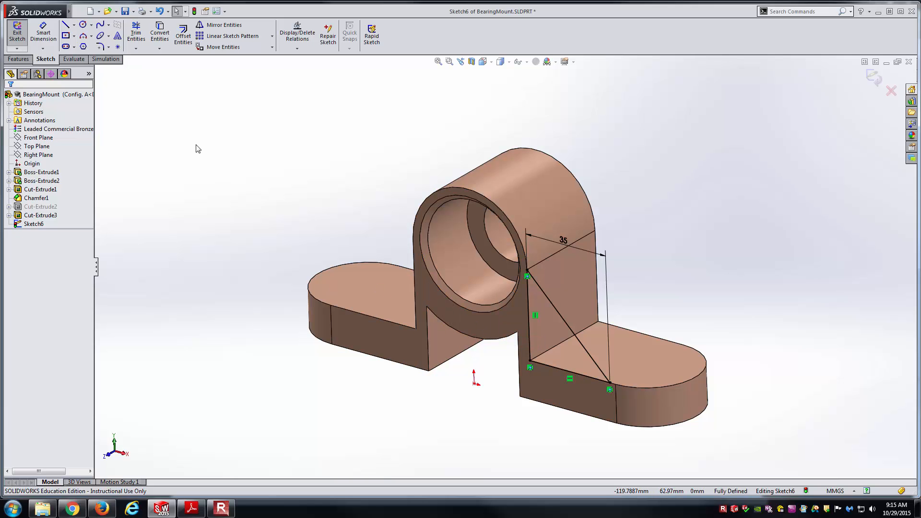
left_click(19, 59)
left_click(17, 33)
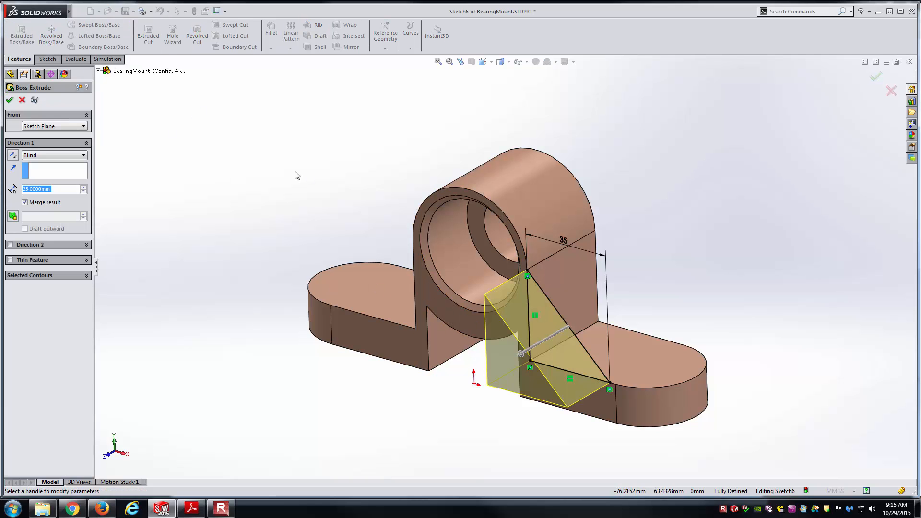
key("alt+Tab")
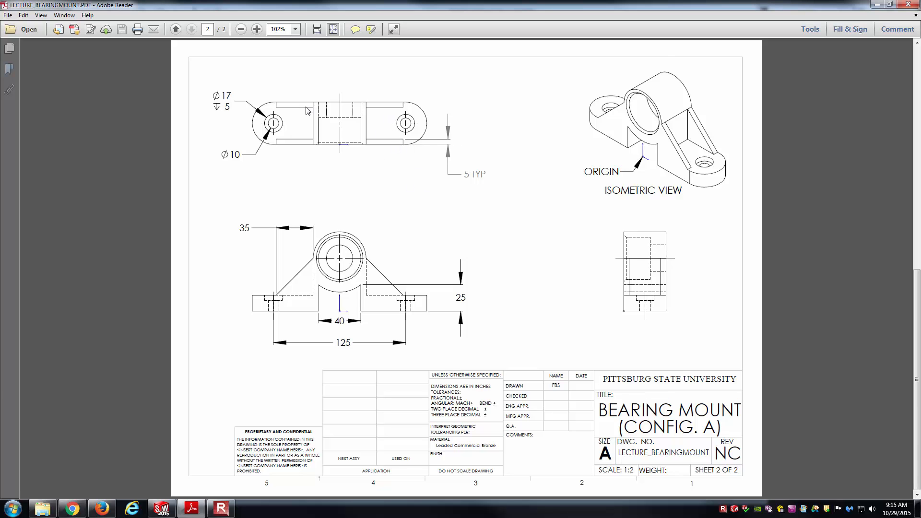
key("alt+Tab")
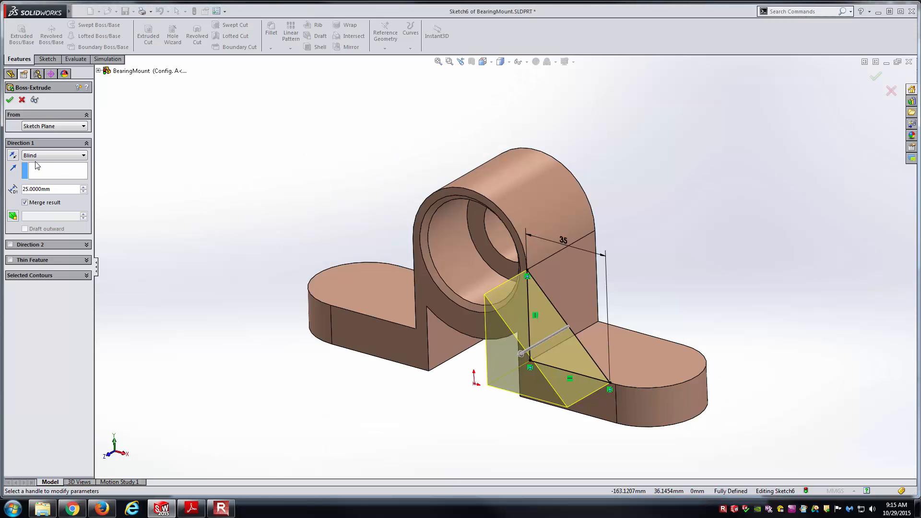
left_click(12, 155)
double_click(69, 189)
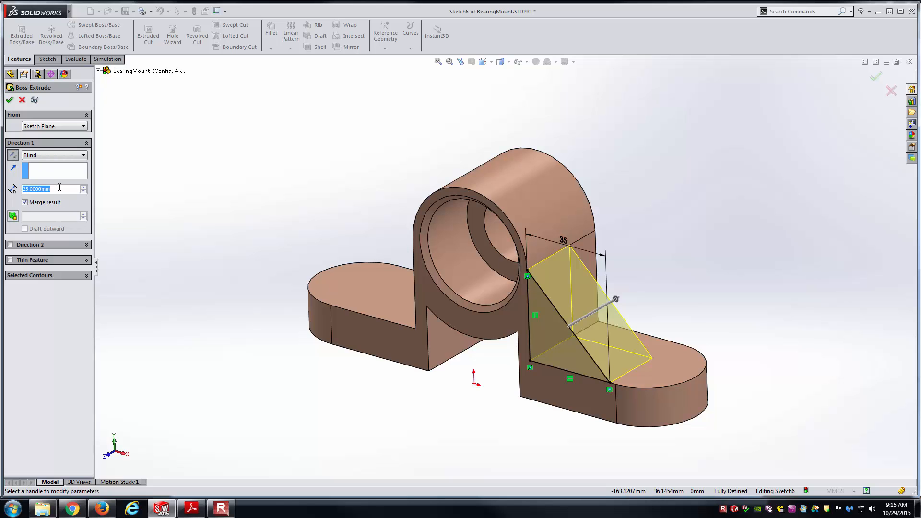
type("5")
key("Return")
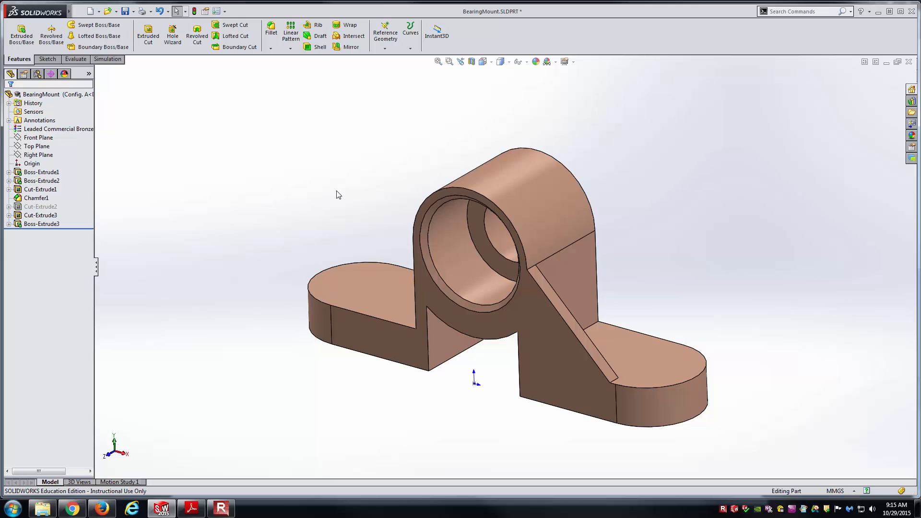
Step: Mirror the triangular rib extrusion about the Right Plane to the other side of the mount
mouse_move(336, 213)
middle_mouse_down()
mouse_move(309, 261)
mouse_move(280, 276)
mouse_move(346, 203)
mouse_move(327, 200)
middle_mouse_up()
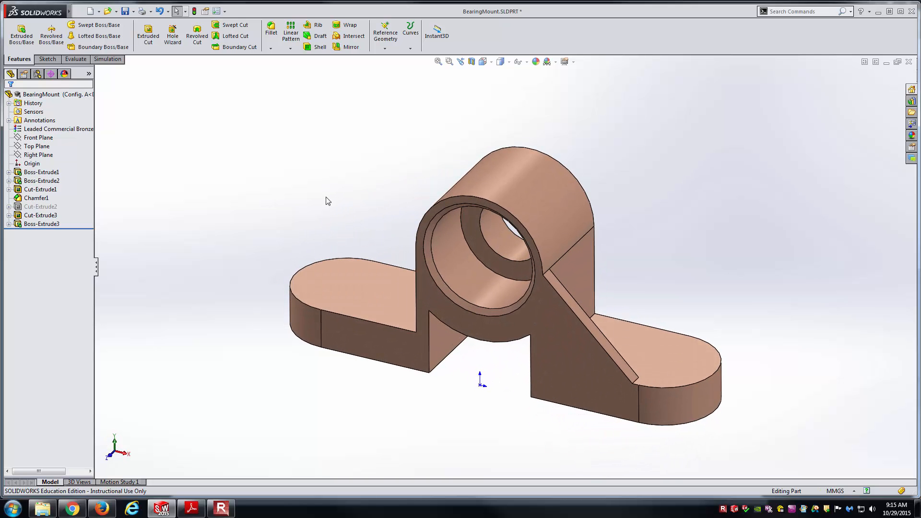
left_click(48, 157)
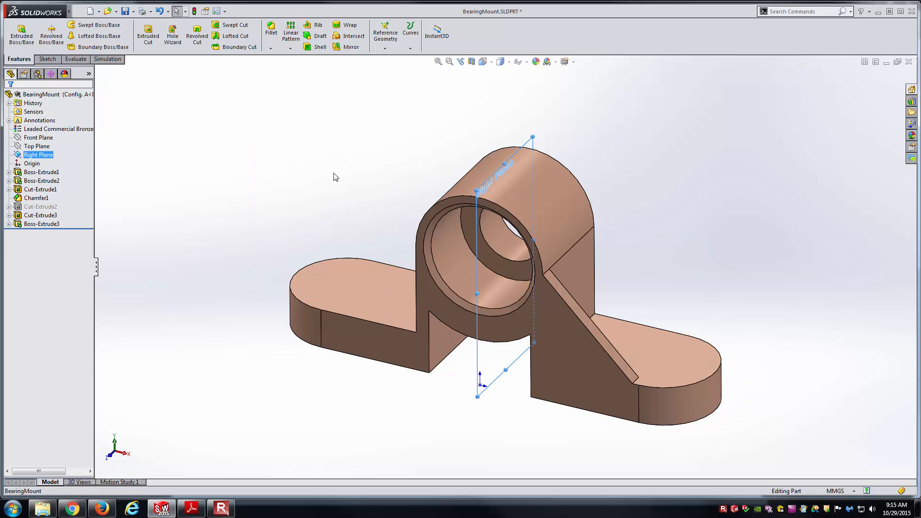
middle_click_drag(364, 200, 386, 171)
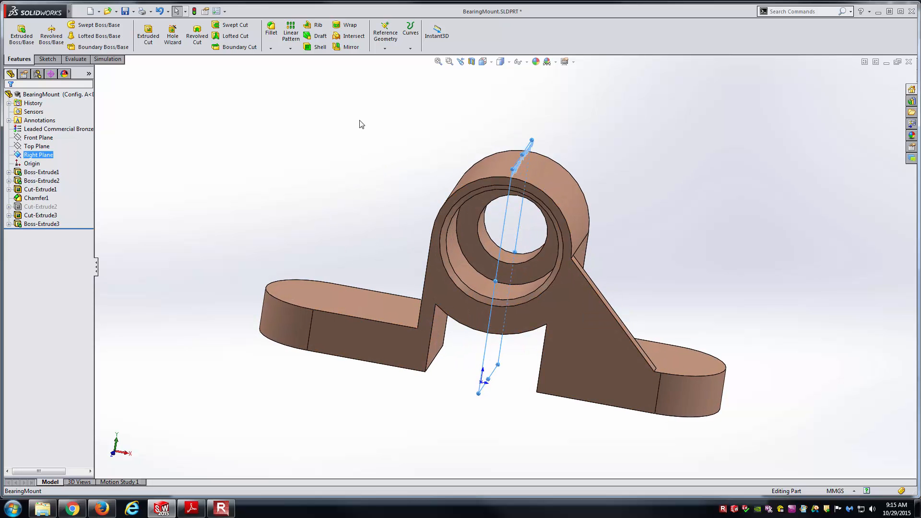
left_click(350, 47)
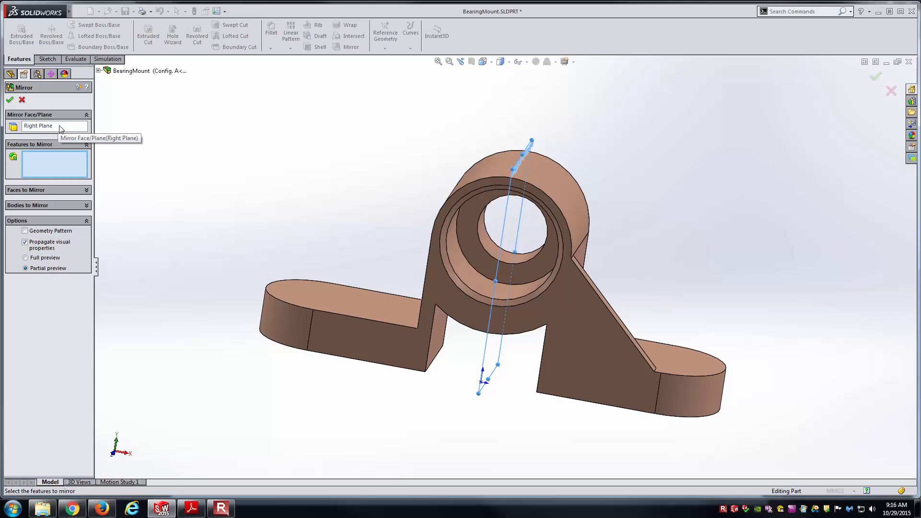
middle_click_drag(331, 205, 345, 222)
left_click(596, 318)
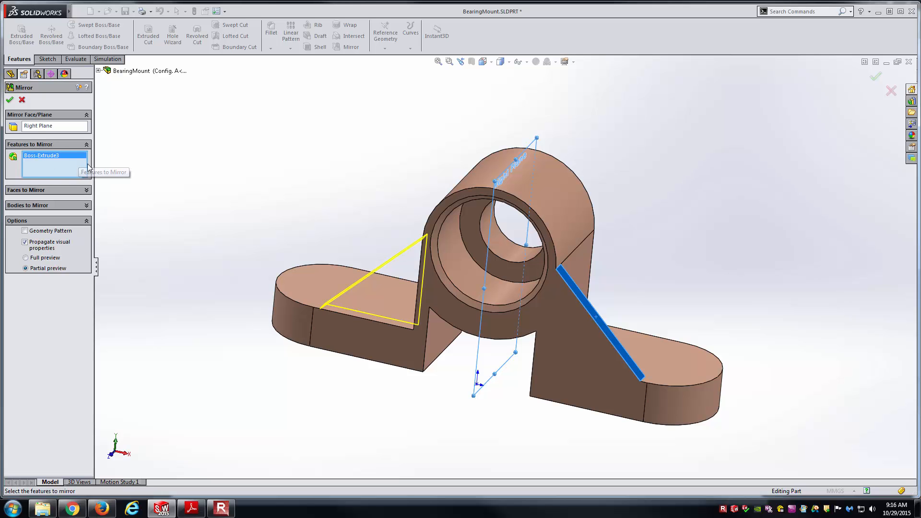
left_click(10, 99)
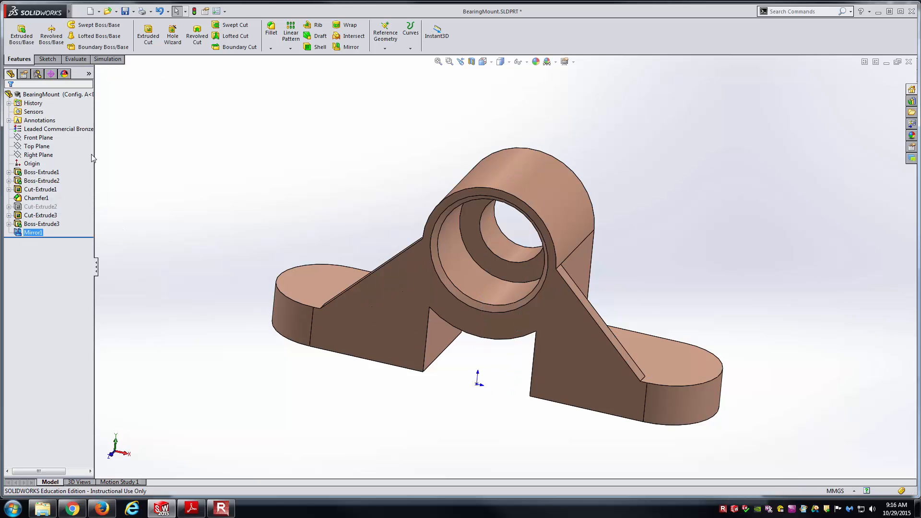
Step: Create a reference plane midway between the front and back faces of the bearing mount
mouse_move(307, 184)
middle_mouse_down()
mouse_move(259, 181)
mouse_move(269, 267)
mouse_move(261, 315)
mouse_move(216, 351)
mouse_move(290, 175)
mouse_move(304, 187)
mouse_move(292, 188)
middle_mouse_up()
middle_click_drag(255, 223, 453, 313)
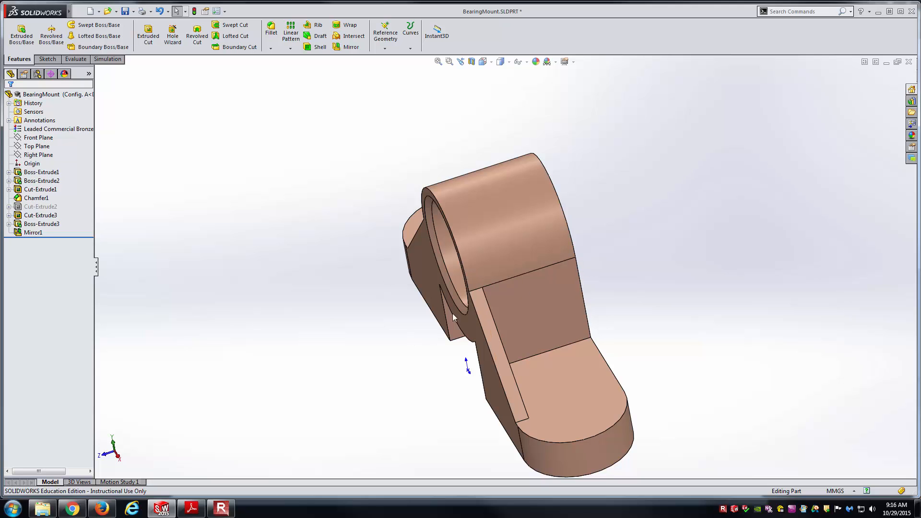
left_click(39, 138)
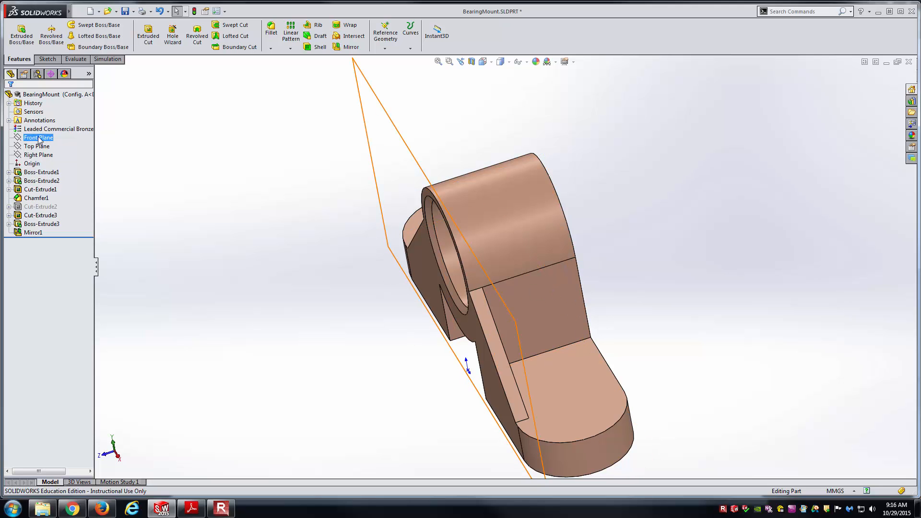
left_click(385, 48)
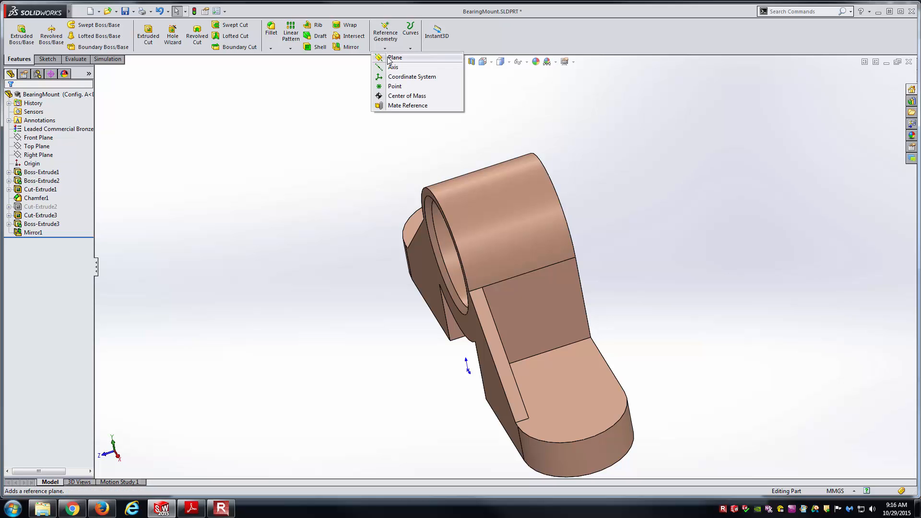
left_click(388, 57)
middle_click_drag(402, 133, 426, 119)
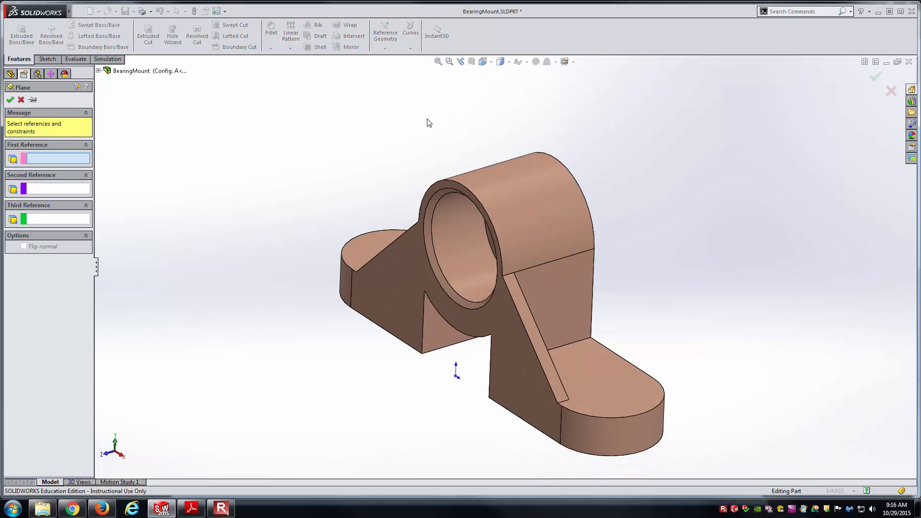
left_click(381, 299)
middle_click_drag(381, 298, 558, 353)
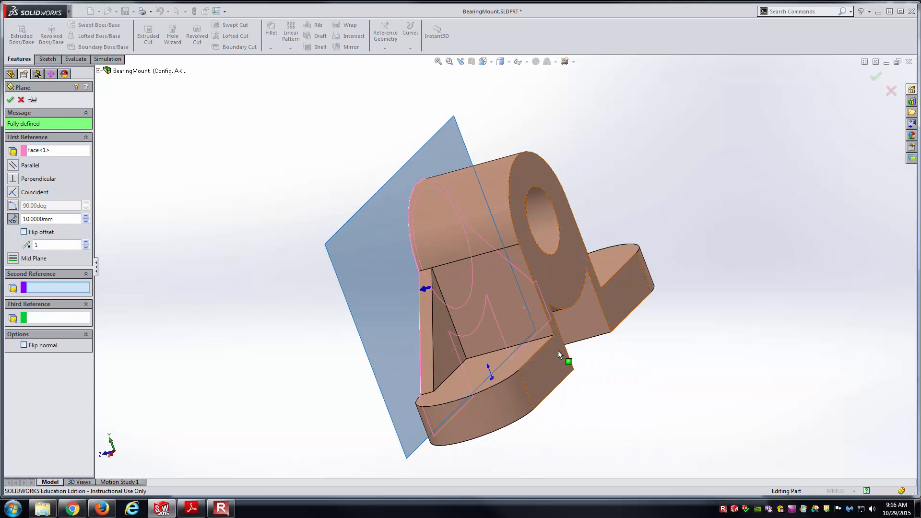
left_click(572, 283)
middle_click_drag(571, 283, 563, 281)
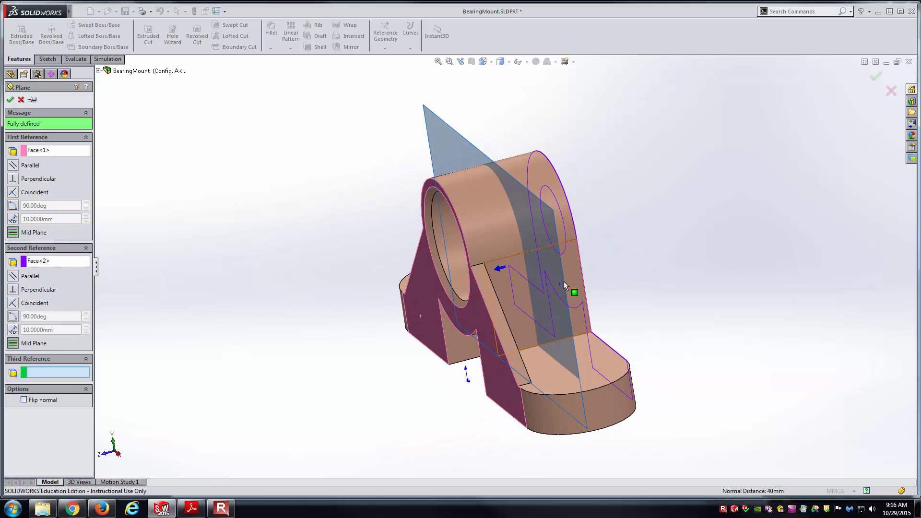
middle_click_drag(453, 230, 478, 265)
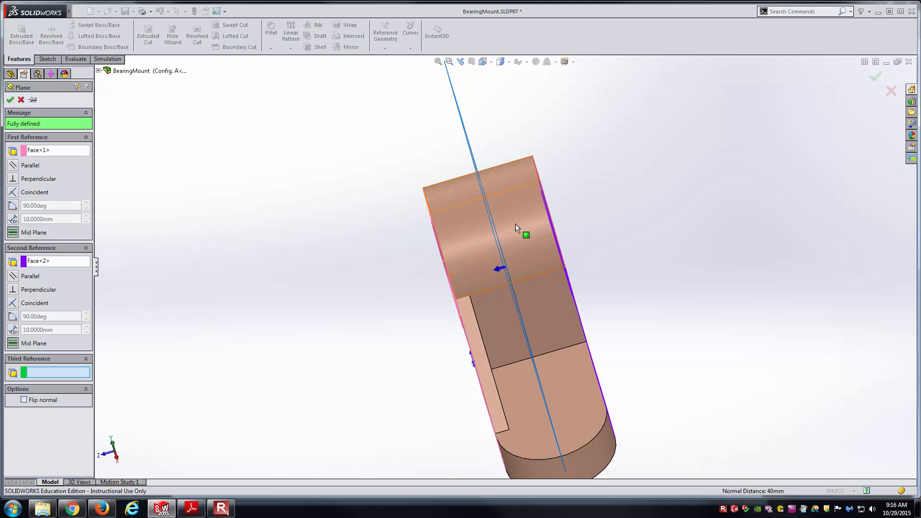
left_click(10, 99)
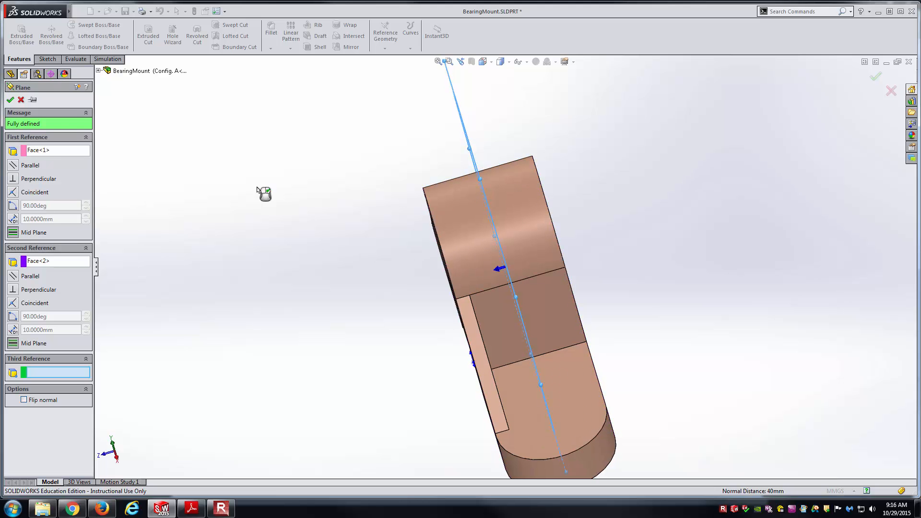
Step: Mirror the triangular rib extrusion and its mirrored copy about the new mid-plane to the back of the mount
middle_click_drag(308, 275, 346, 224)
left_click(351, 47)
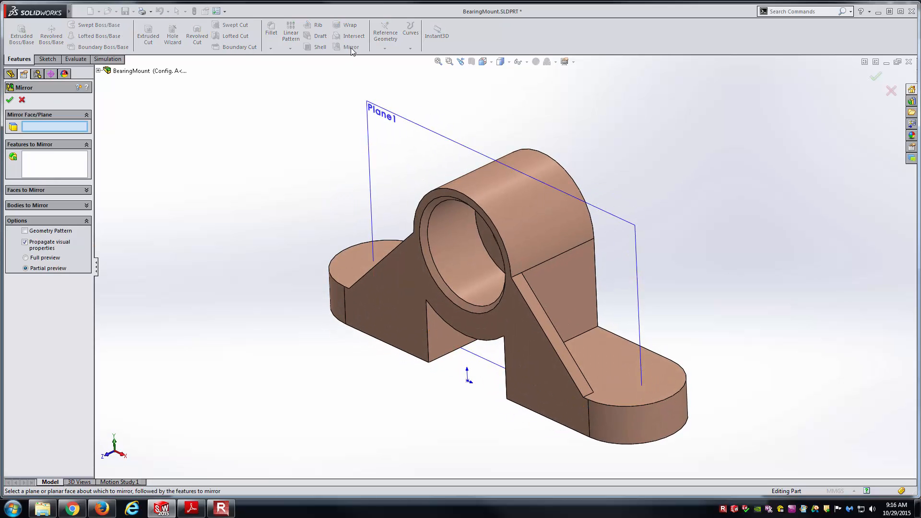
left_click(394, 120)
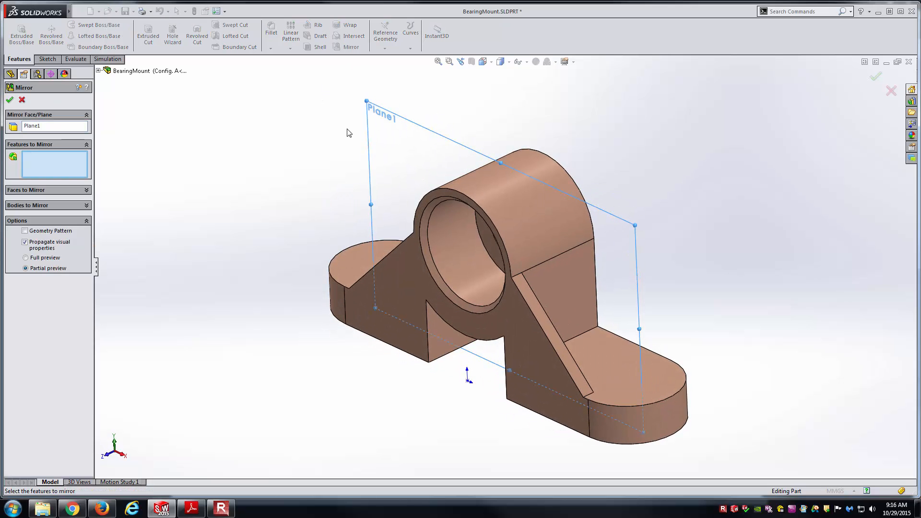
left_click(99, 71)
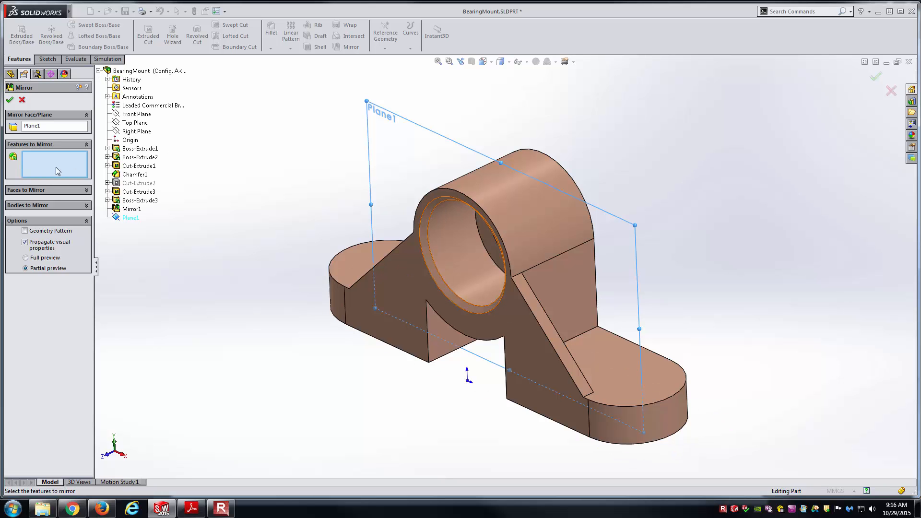
left_click(131, 201)
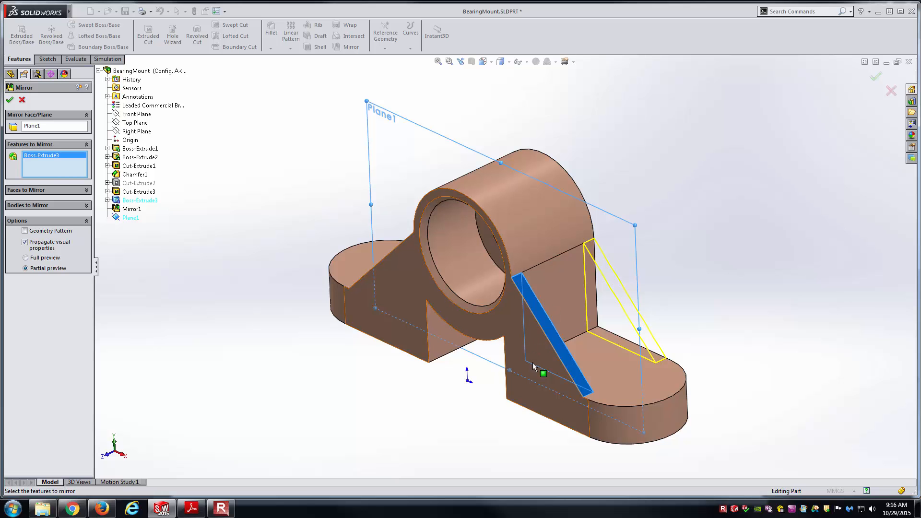
left_click(131, 209)
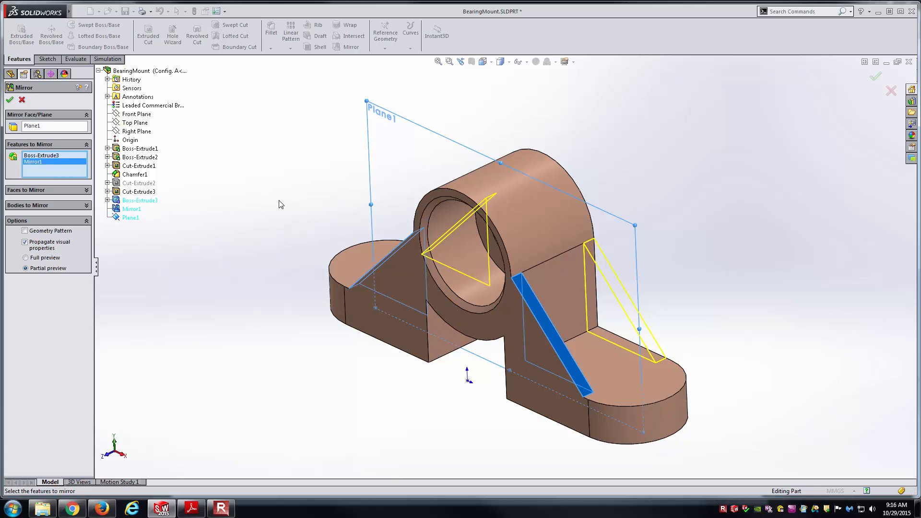
middle_click_drag(303, 200, 317, 226)
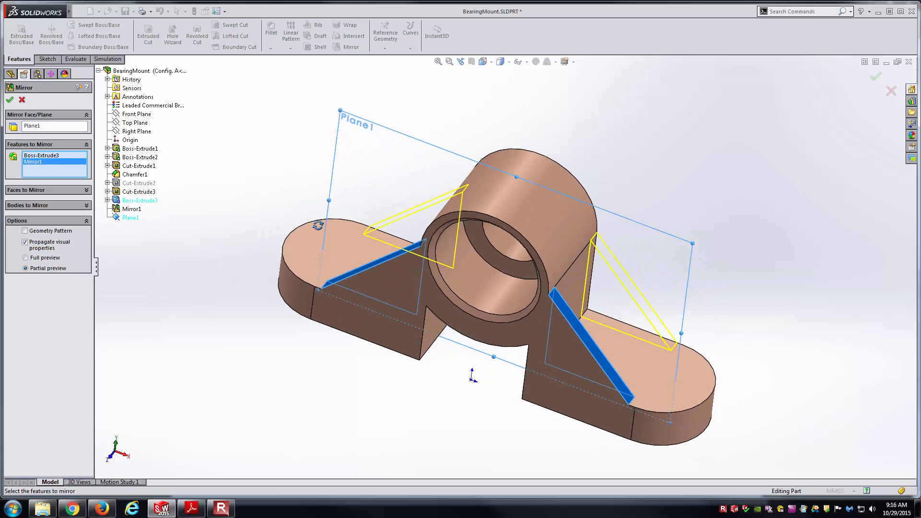
left_click(9, 100)
middle_click_drag(263, 179, 242, 201)
key("ctrl+7")
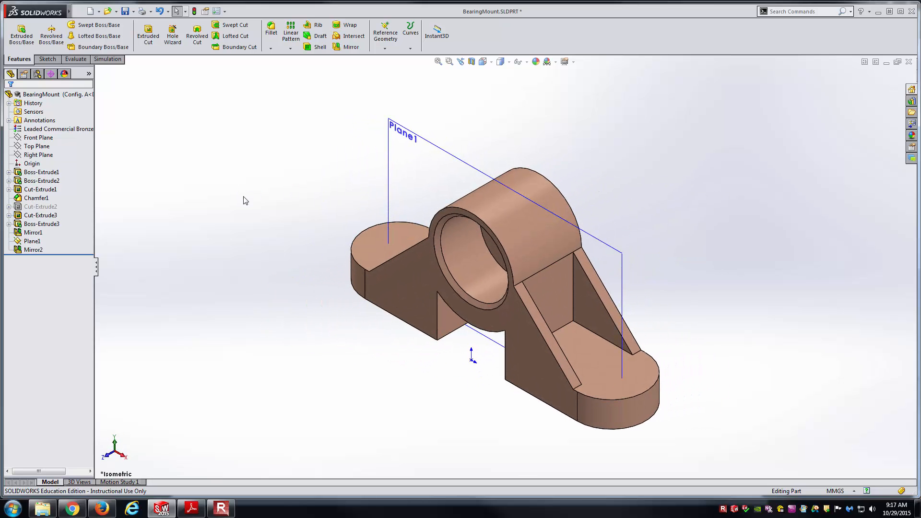
Step: Hide the mid-plane and fit the whole mount in the view
left_click(462, 156)
left_click(502, 127)
key("f")
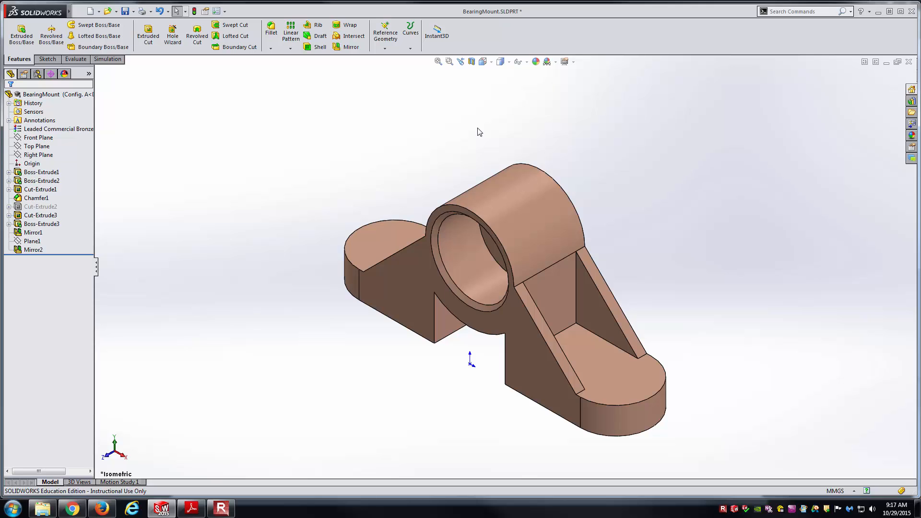
Step: Check the foot holes on the drawing and sketch a circle about 11 mm in diameter on the right foot's top face, concentric with its rounded end
left_click(192, 507)
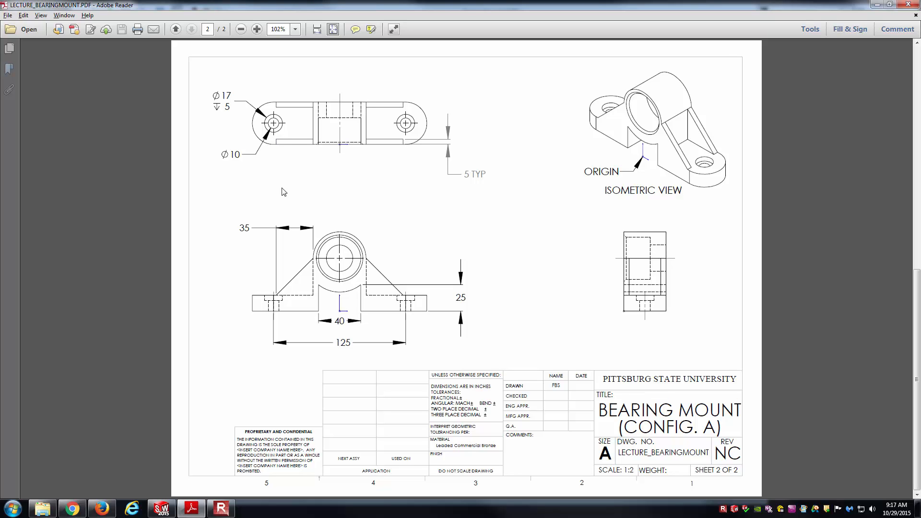
left_click(199, 512)
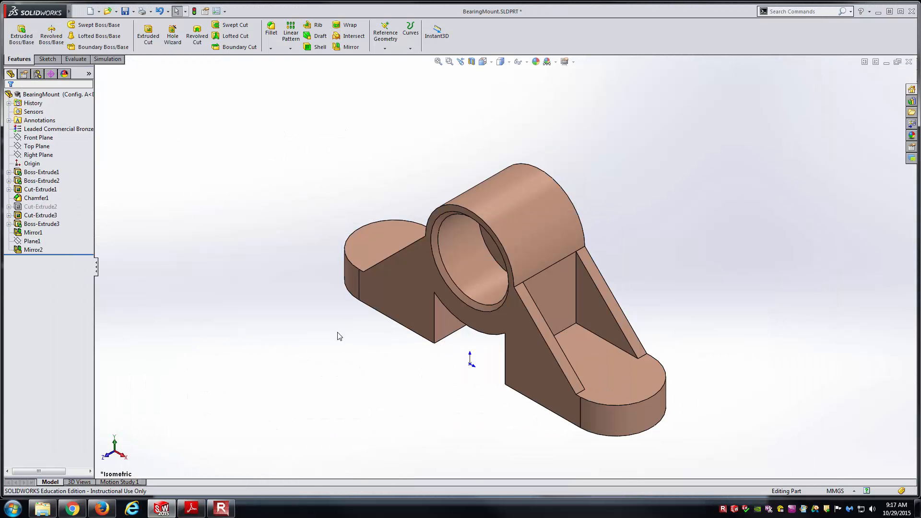
left_click(598, 372)
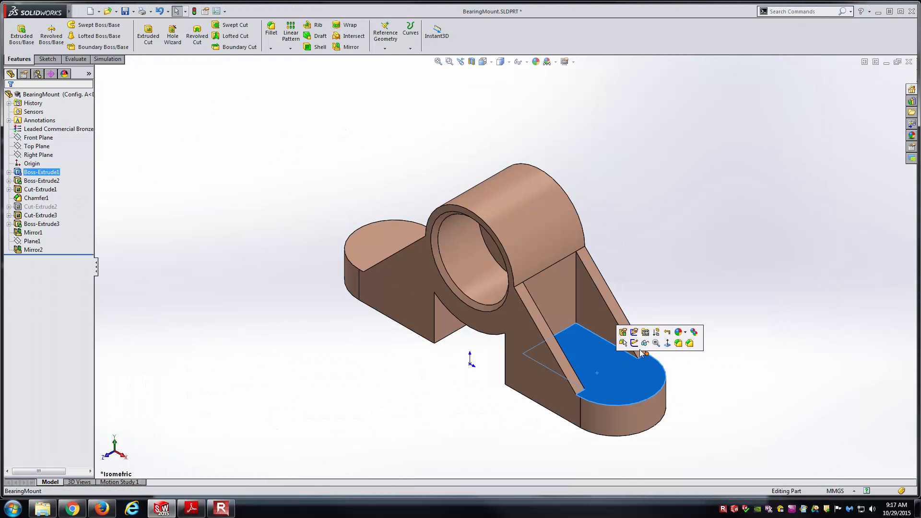
left_click(634, 342)
left_click(483, 62)
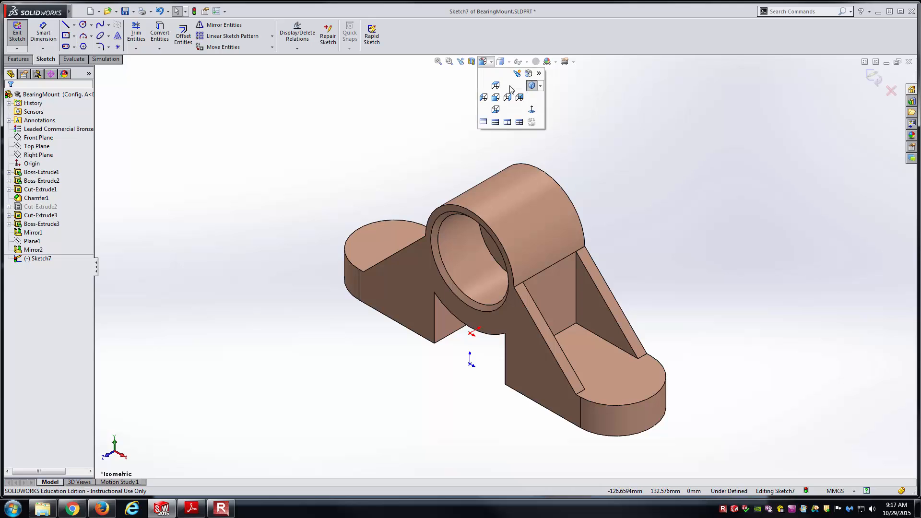
left_click(531, 111)
key("c")
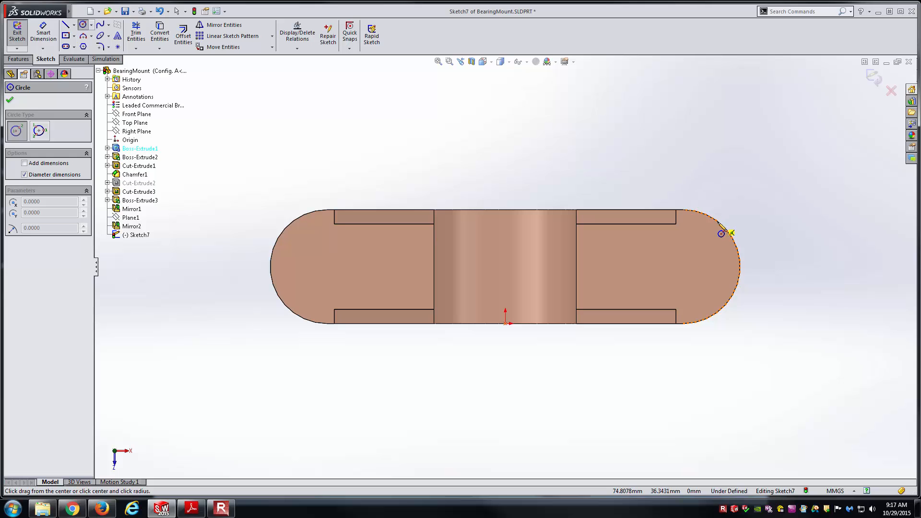
left_click(682, 266)
left_click(698, 259)
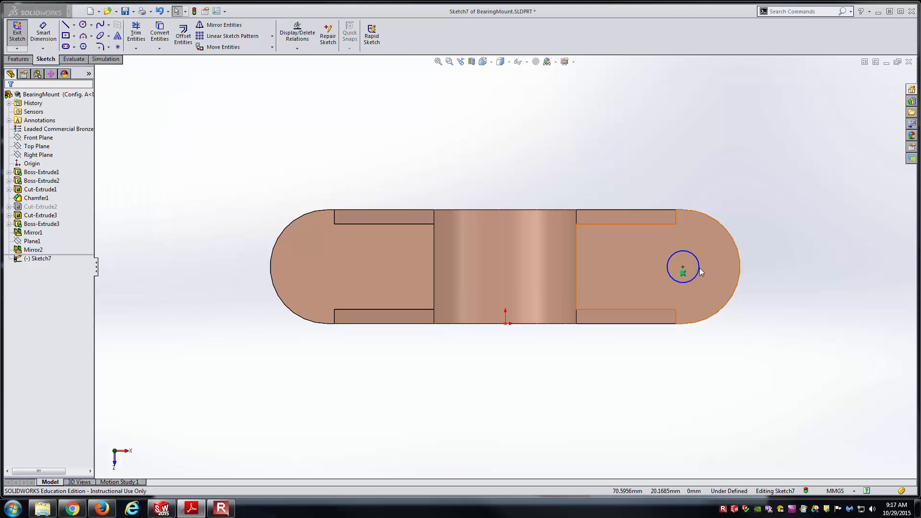
Step: Check the counterbore size on the drawing and dimension the foot circle's diameter to 17 mm
key("alt+Tab")
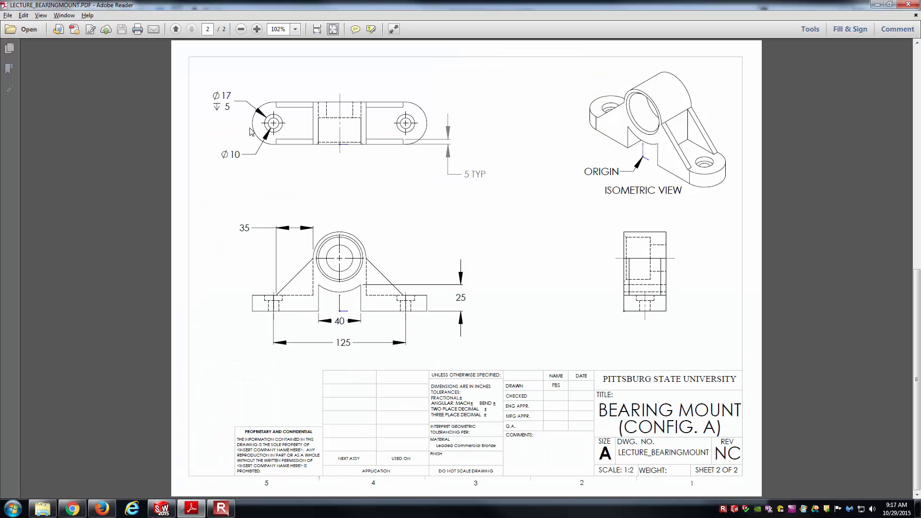
key("alt+Tab")
right_click_drag(747, 278, 747, 251)
left_click(697, 259)
left_click(731, 200)
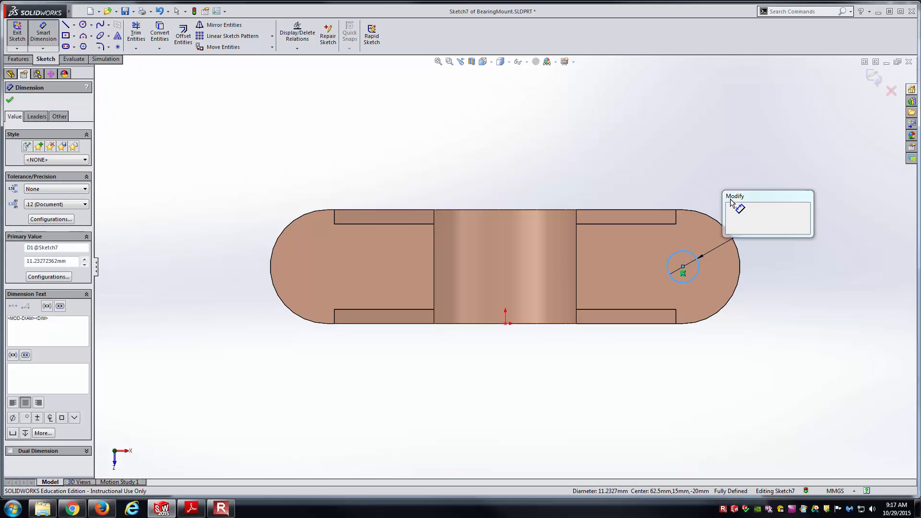
key("Return")
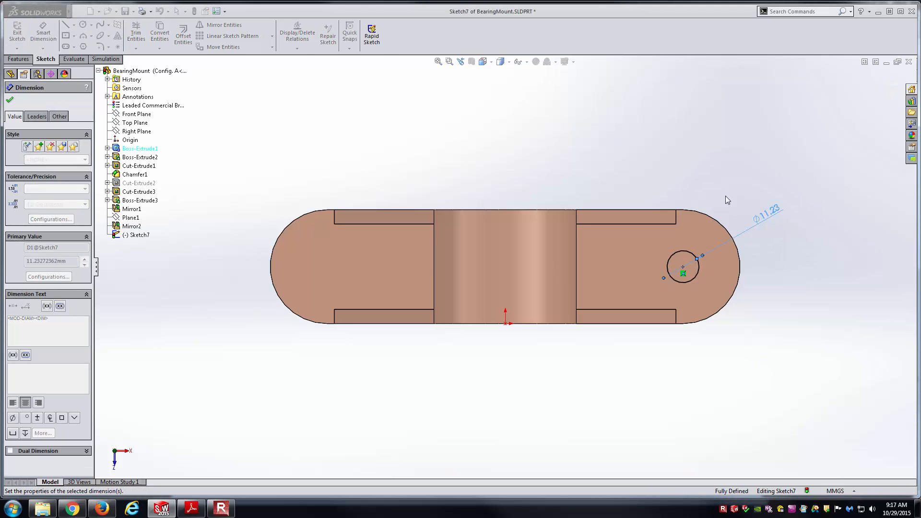
key("alt+Tab")
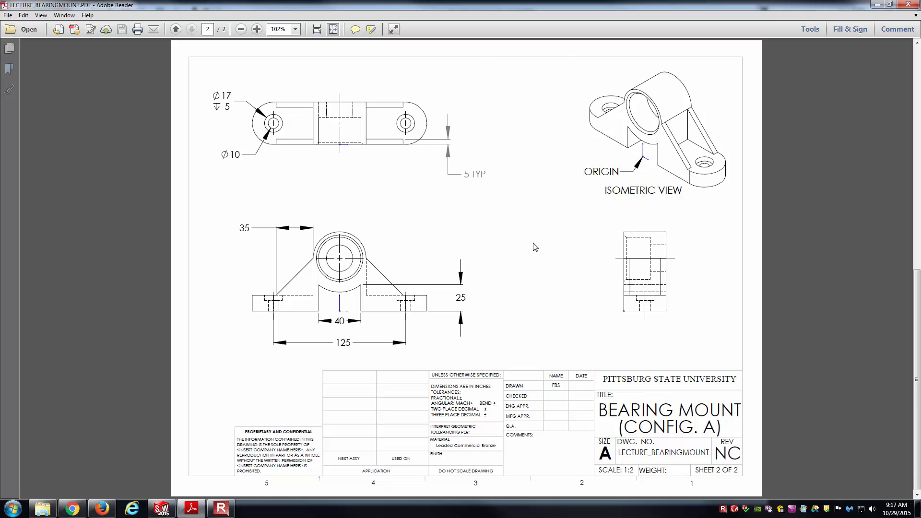
key("alt+Tab")
key("Escape")
Step: Cut the 17 mm circle 5 mm deep into the right foot as a counterbore
middle_click_drag(609, 336, 560, 292)
left_click(18, 59)
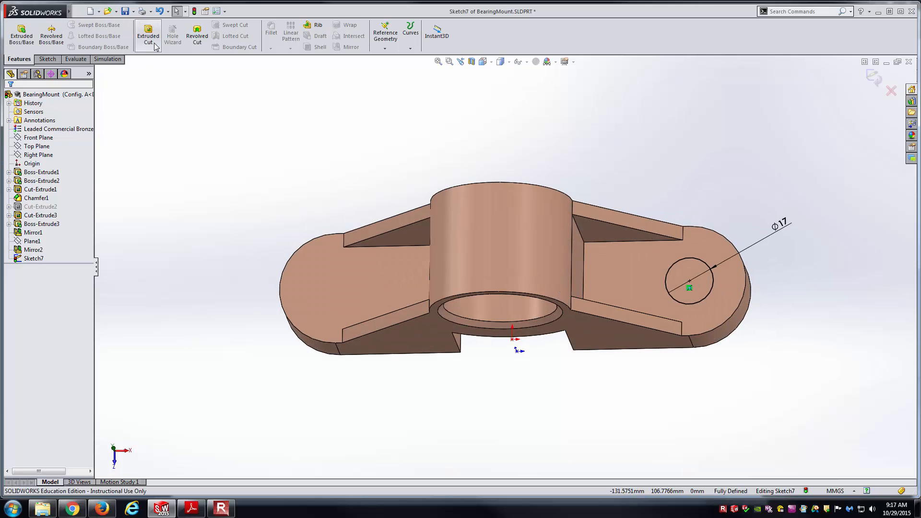
left_click(149, 36)
left_click(9, 100)
Step: Check the through-hole on the drawing and sketch a circle about 7 mm in diameter on the counterbore floor, concentric with the counterbore
key("alt+Tab")
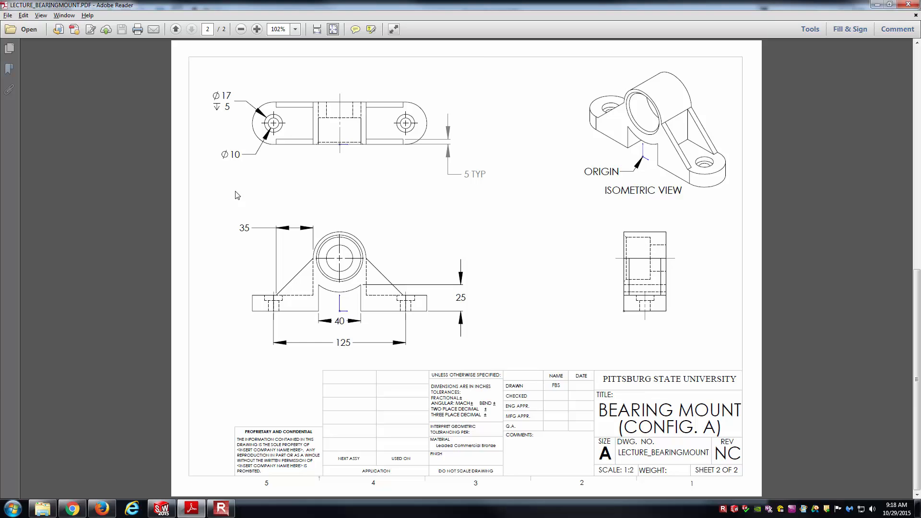
key("alt+Tab")
left_click(709, 289)
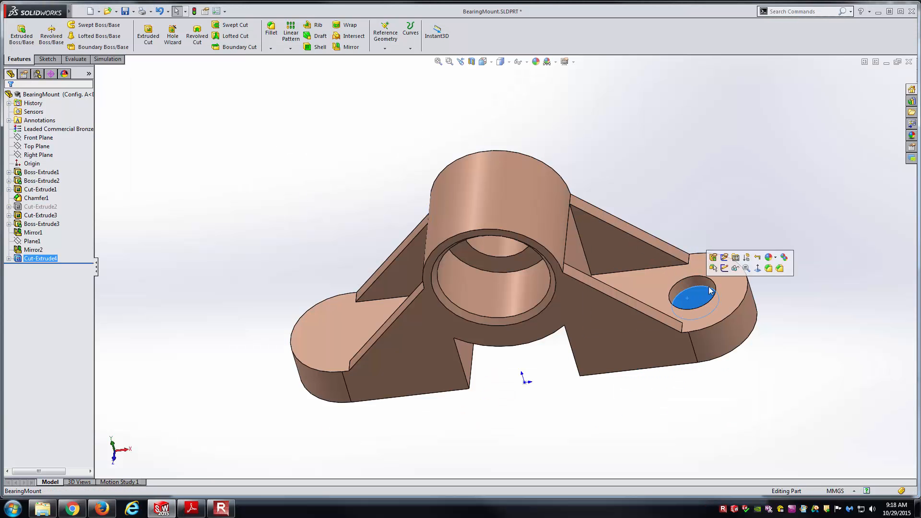
left_click(724, 268)
left_click(482, 63)
left_click(531, 109)
right_click_drag(660, 140, 757, 140)
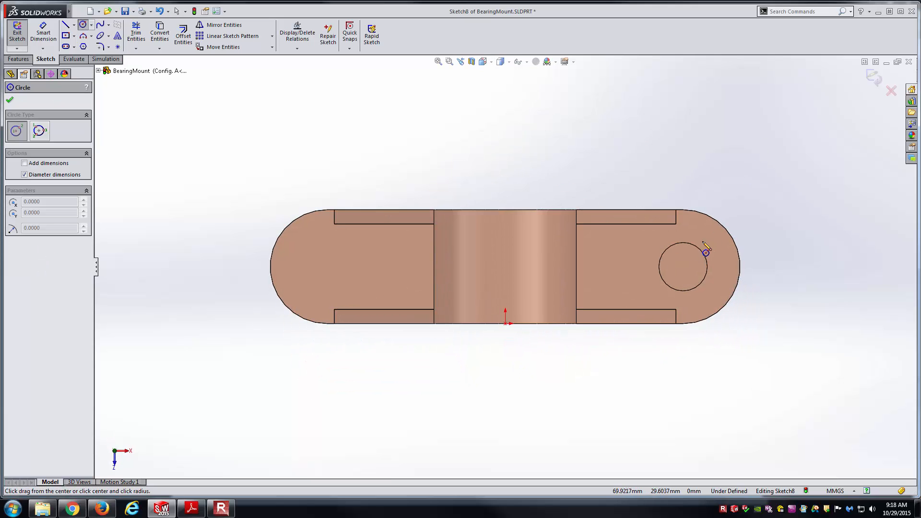
left_click(683, 266)
left_click(693, 267)
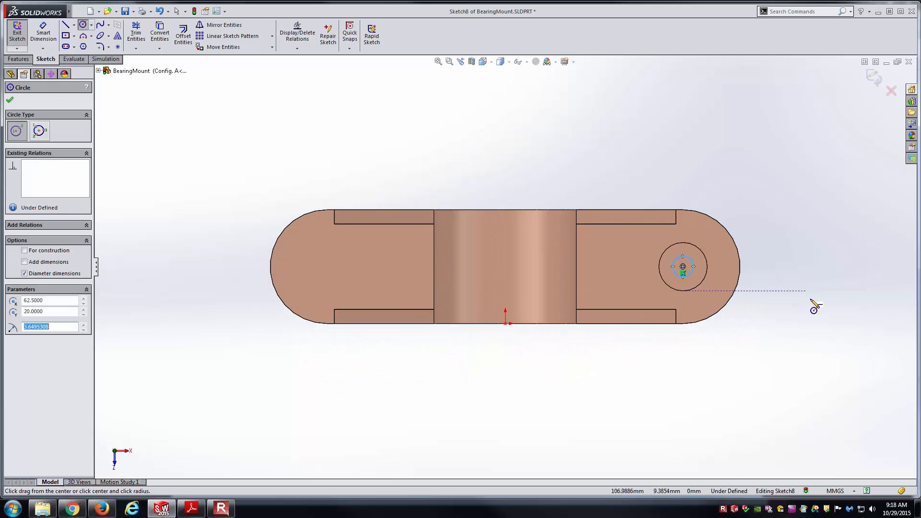
Step: Dimension the inner circle's diameter to 10 mm
right_click_drag(811, 300, 809, 259)
left_click(692, 271)
left_click(739, 212)
type("1")
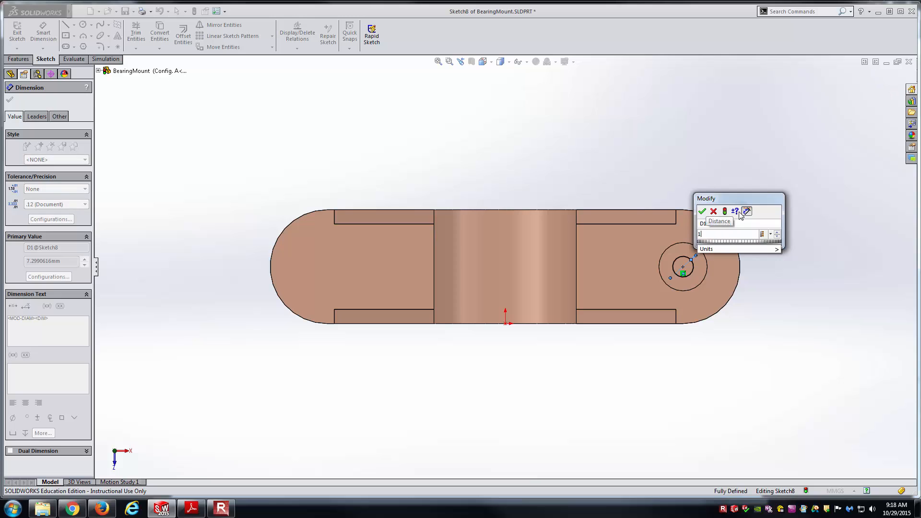
type("0")
key("Return")
key("Escape")
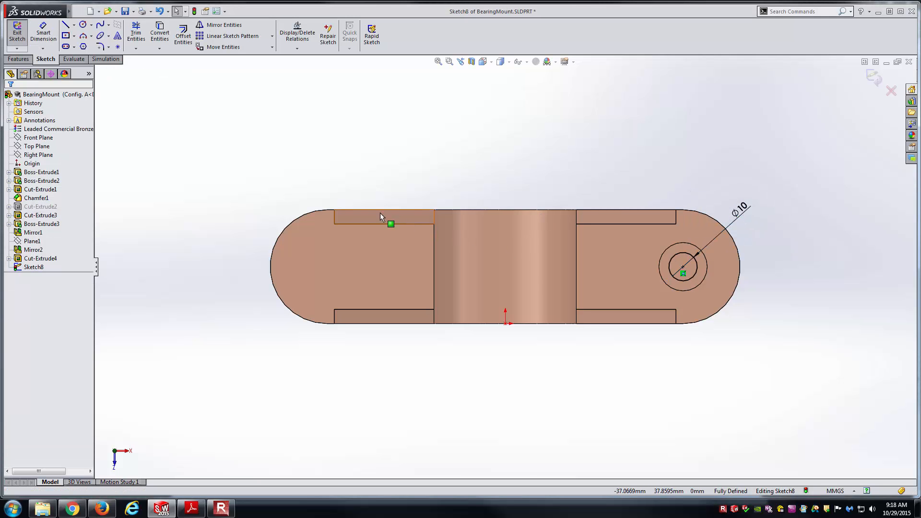
Step: Cut the 10 mm circle Through All from the counterbore floor
left_click(19, 59)
left_click(148, 36)
left_click(54, 155)
left_click(38, 168)
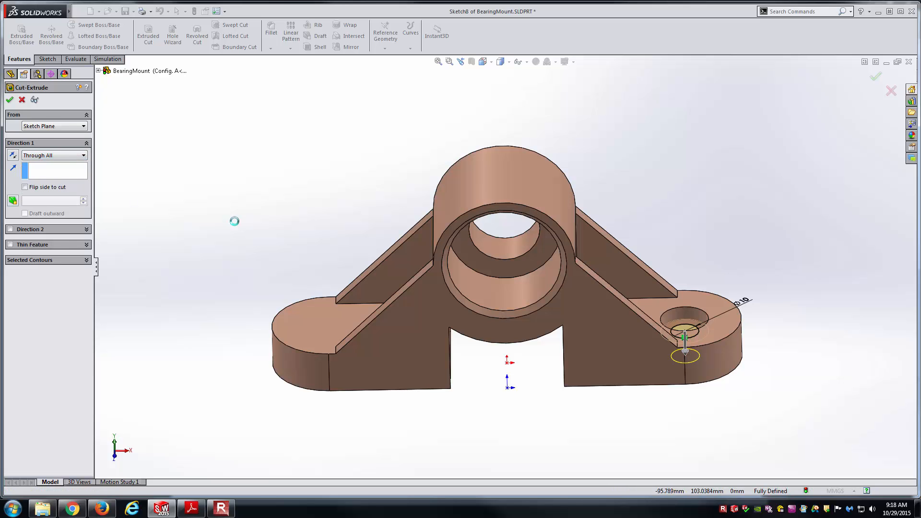
key("Return")
middle_click_drag(352, 220, 341, 270)
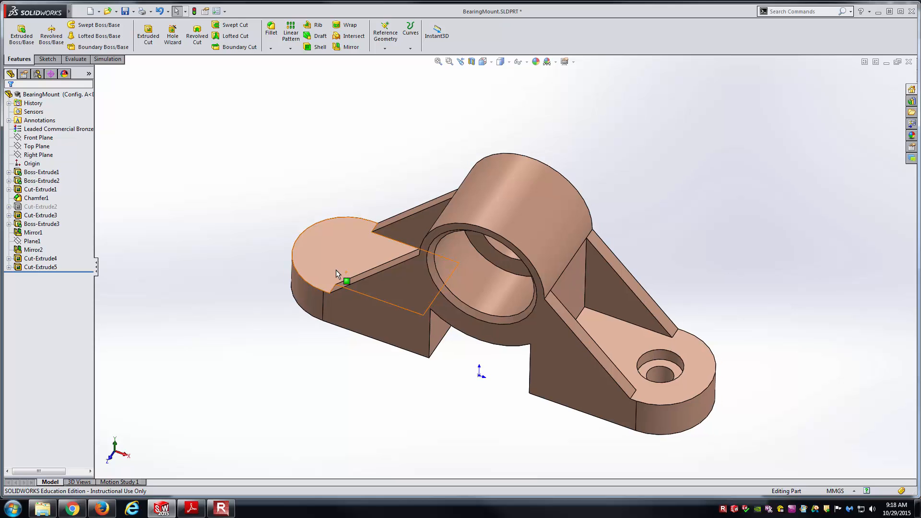
Step: Mirror the counterbore and the through-hole cut in the right foot about the Right Plane onto the left foot
key("ctrl+7")
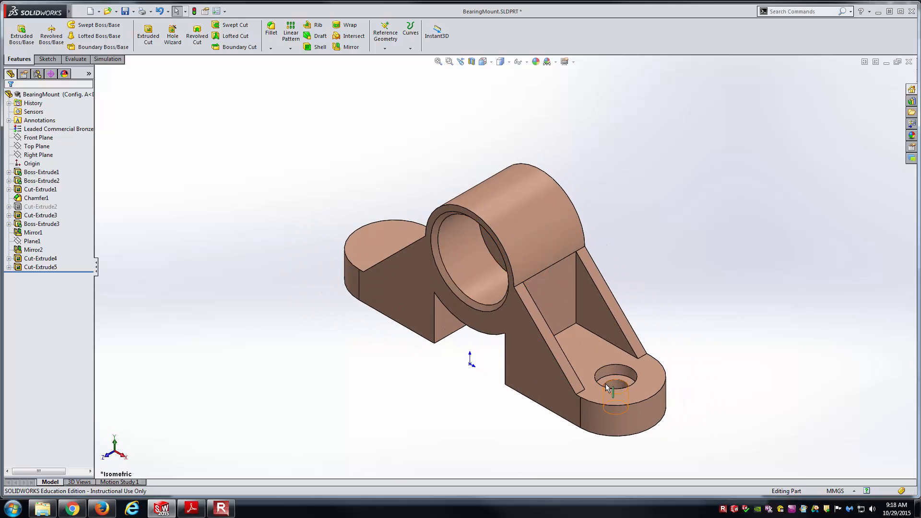
left_click(43, 155)
middle_click_drag(259, 293, 359, 209)
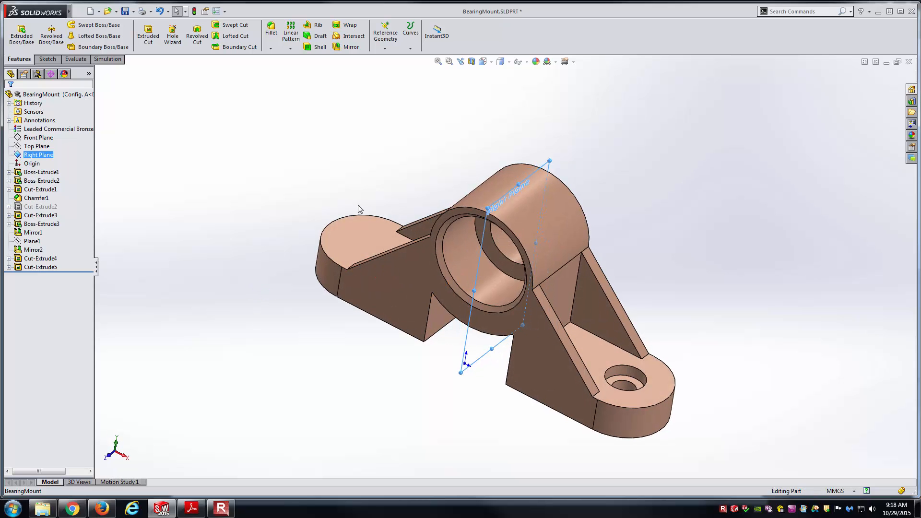
left_click(346, 46)
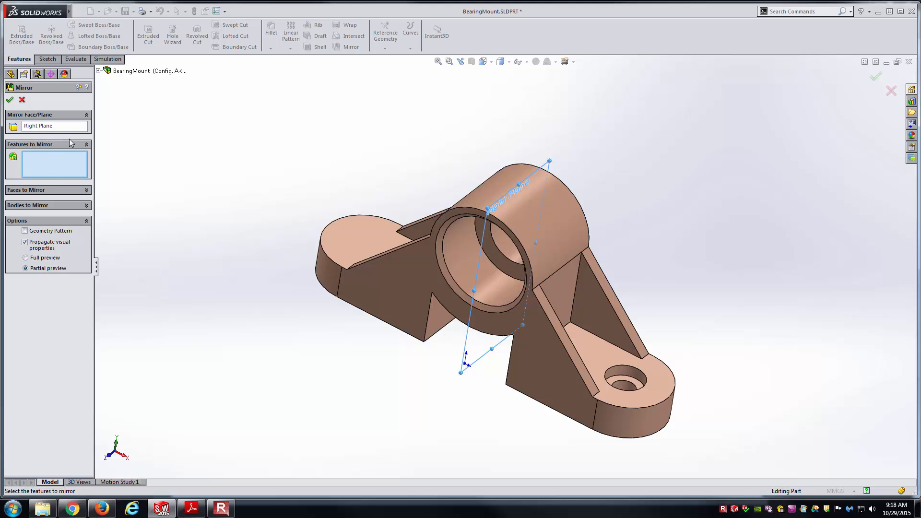
scroll(617, 364, "down", 3)
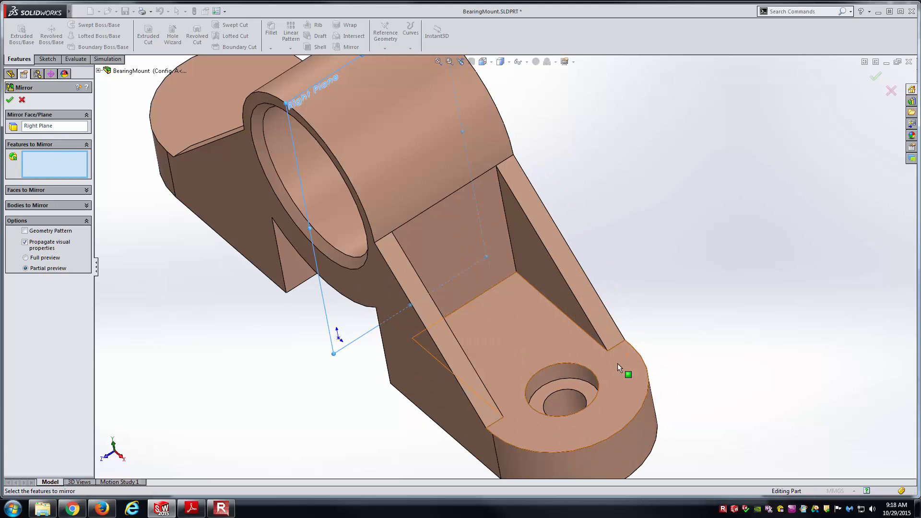
left_click(575, 378)
left_click(571, 398)
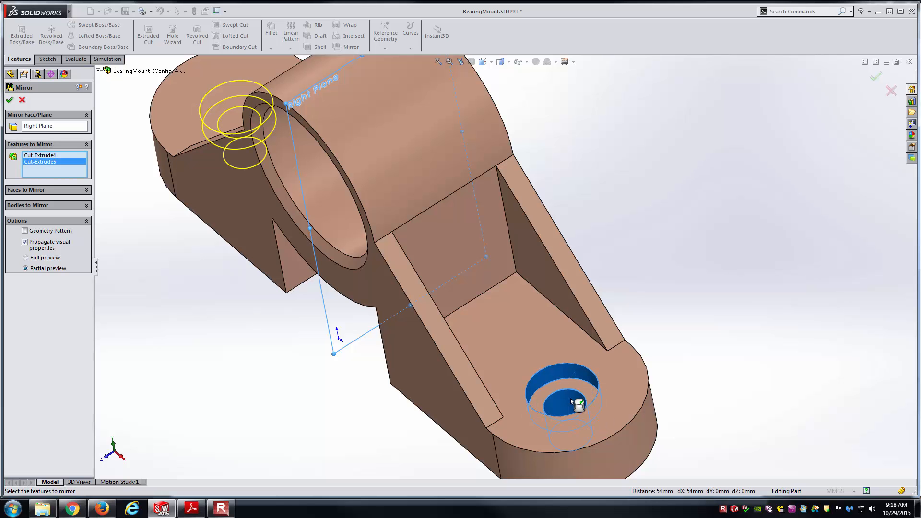
scroll(179, 300, "up", 3)
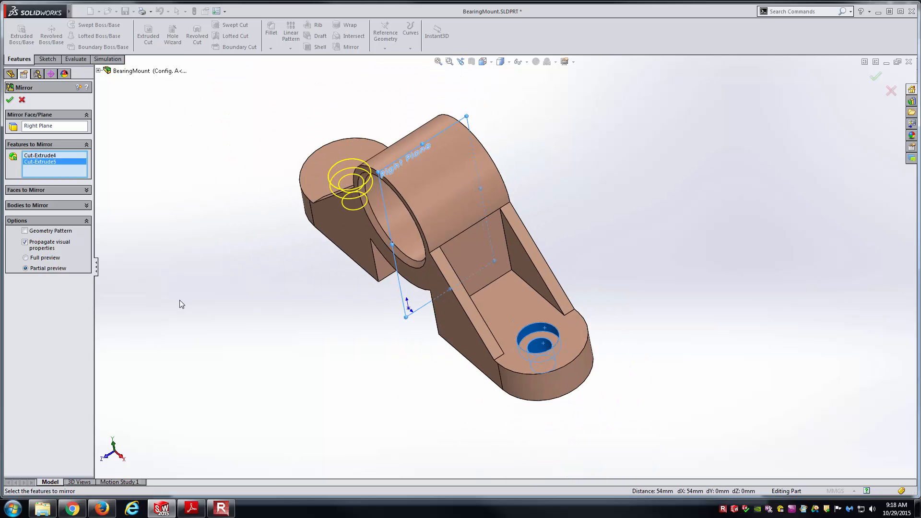
mouse_move(200, 300)
middle_mouse_down()
mouse_move(226, 270)
mouse_move(202, 281)
middle_mouse_up()
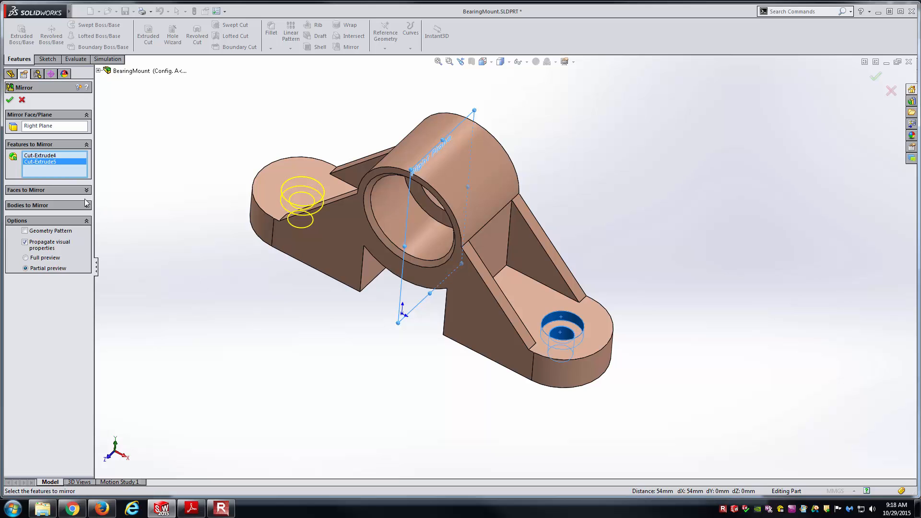
left_click(9, 99)
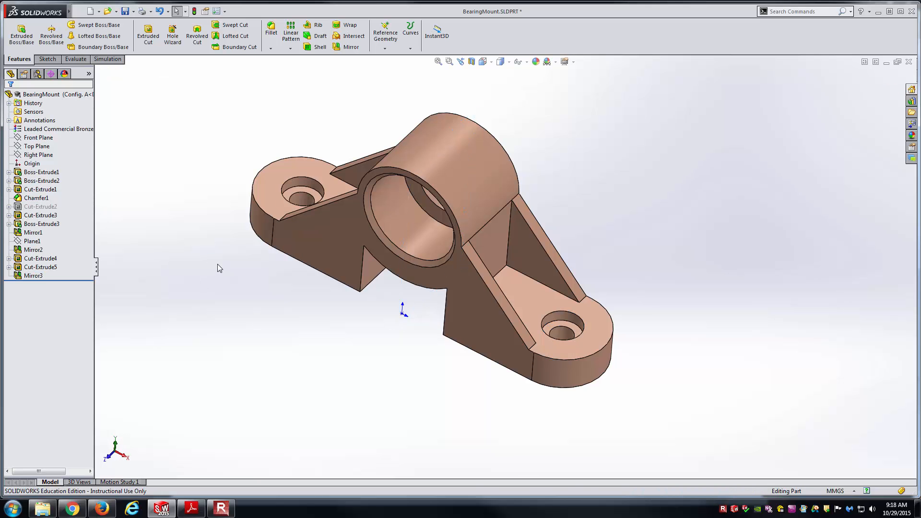
key("ctrl+7")
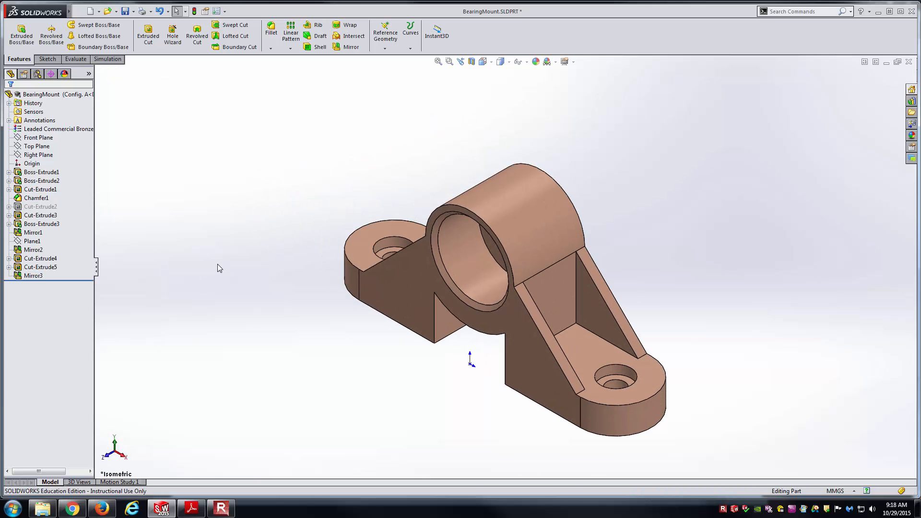
Step: Compare the modelled part with the Config. A sheet of the PDF drawing in Adobe Reader, and return to SOLIDWORKS in isometric view
middle_click_drag(217, 265, 291, 323)
left_click(191, 508)
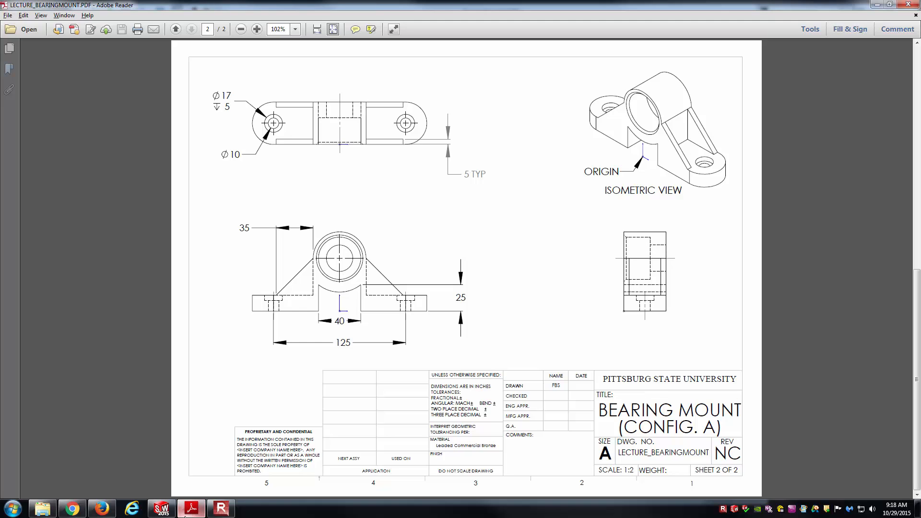
left_click(162, 507)
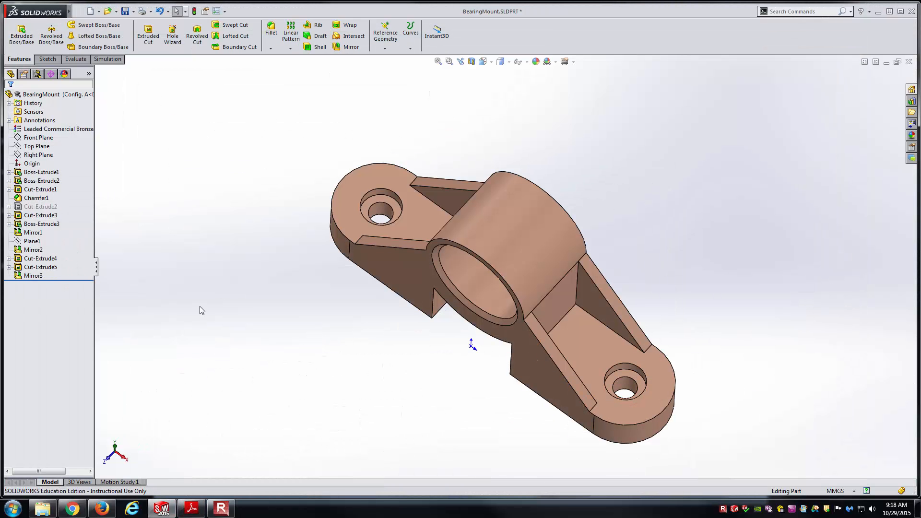
key("ctrl+7")
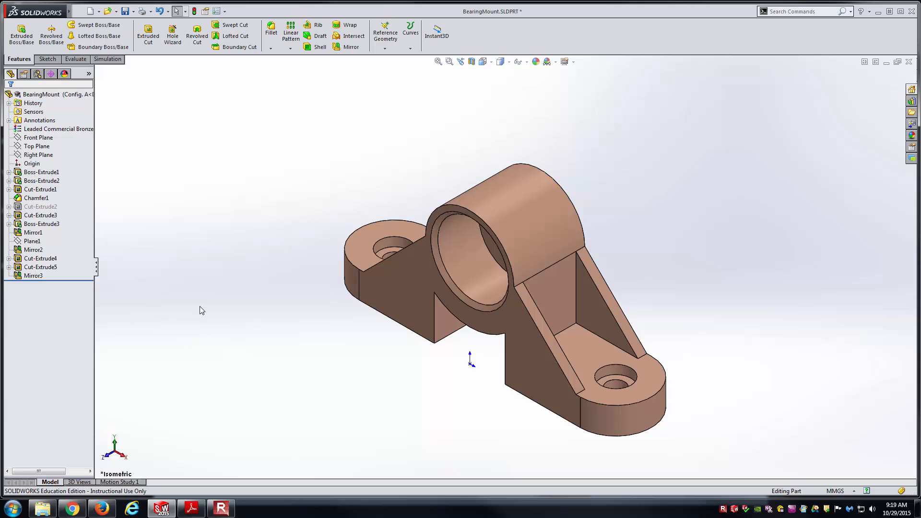
left_click(55, 259)
left_click(55, 267)
mouse_move(56, 268)
left_click(51, 268)
mouse_move(50, 265)
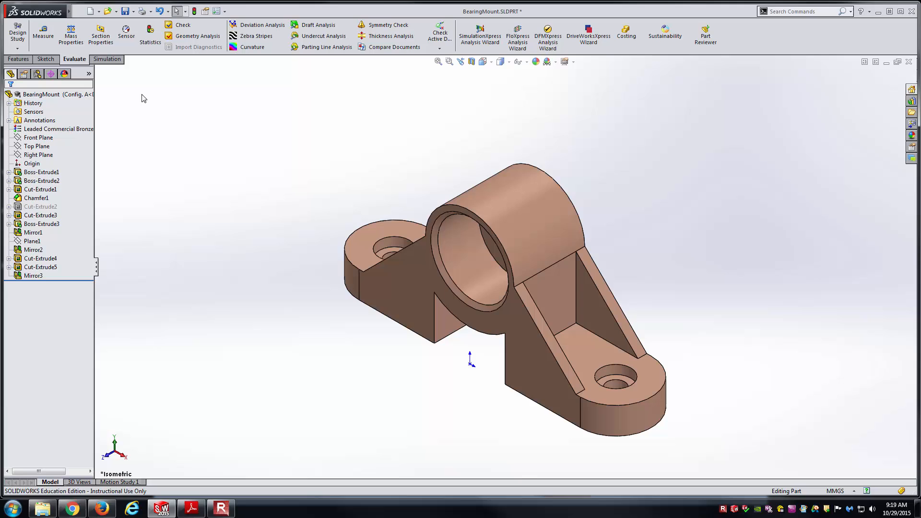
Step: Evaluate the mass properties of the part's Config. A configuration and close the report
left_click(71, 36)
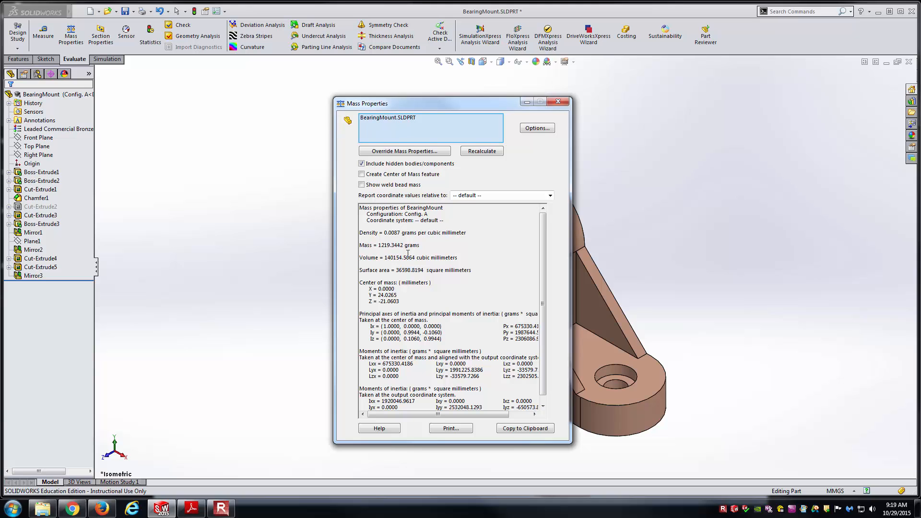
left_click(558, 101)
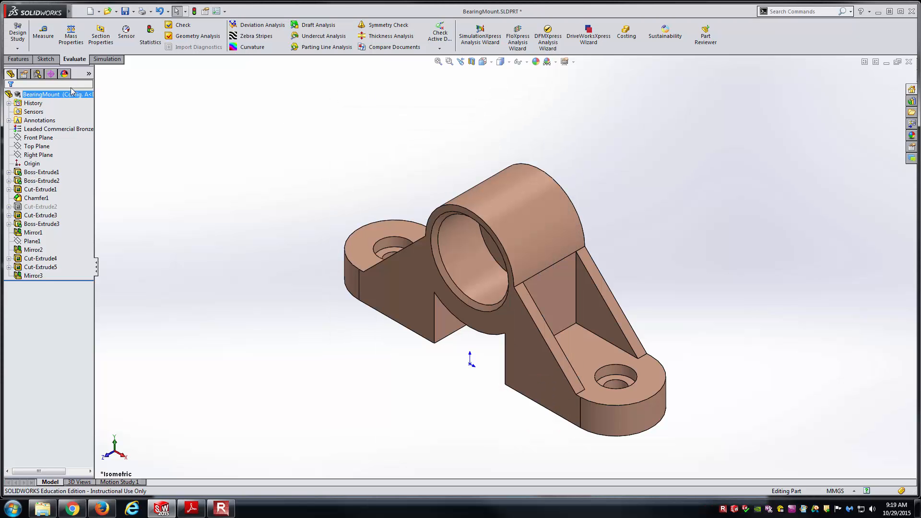
Step: Switch the part back and forth between the Default and Config. A configurations to compare them, ending on Config. A
left_click(37, 73)
double_click(71, 112)
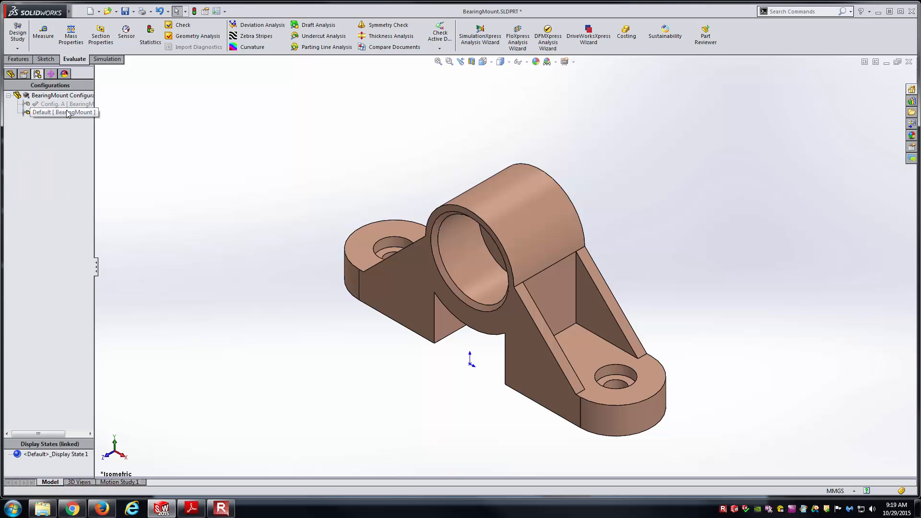
double_click(72, 106)
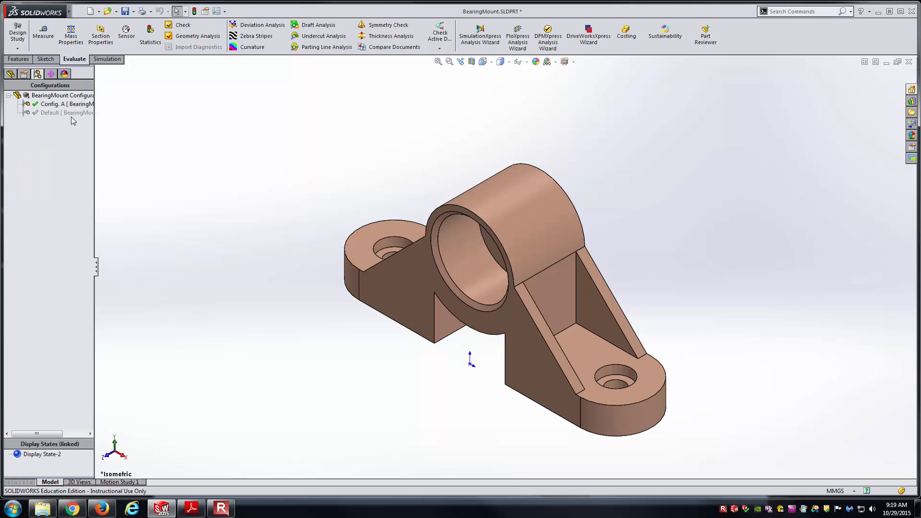
double_click(74, 112)
double_click(76, 105)
double_click(77, 113)
double_click(77, 105)
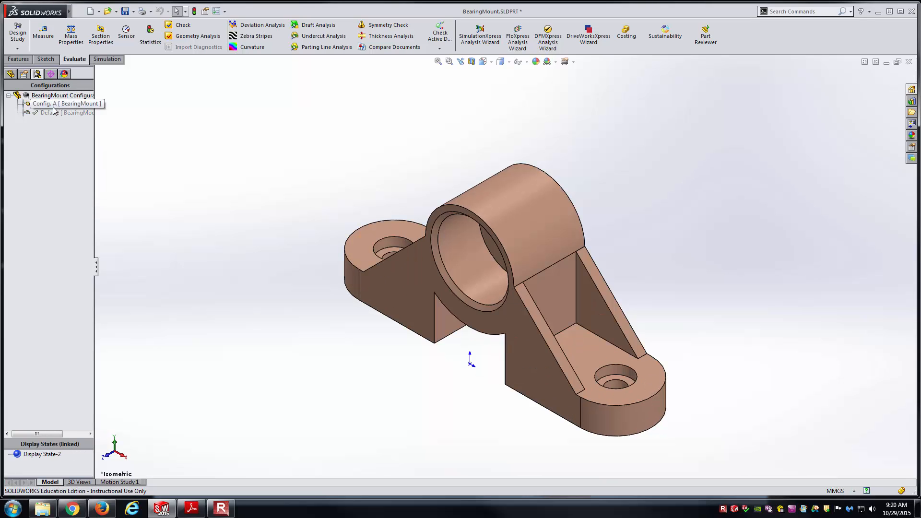
Step: Return to the part's feature tree and save the bearing mount part with Config. A active
left_click(10, 73)
left_click(125, 12)
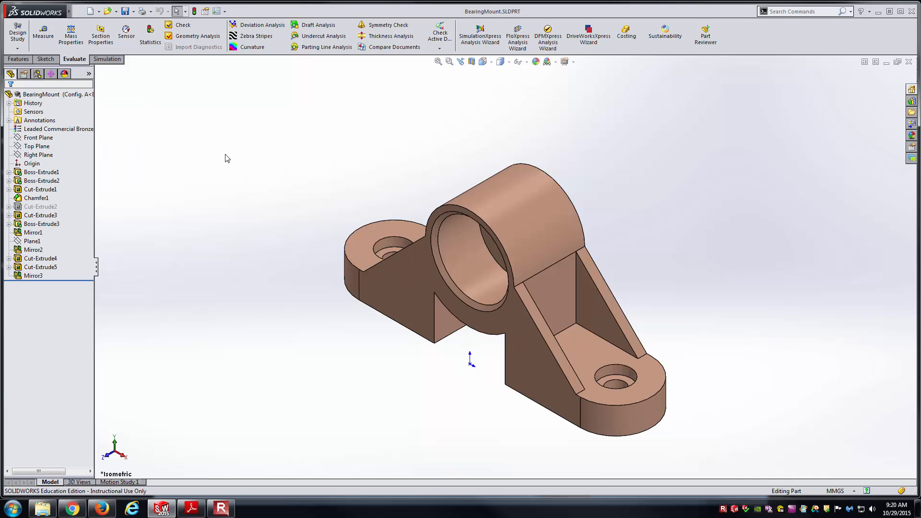
Step: Switch to Adobe Reader and review the Default configuration on sheet 1 of the bearing mount drawing
left_click(193, 508)
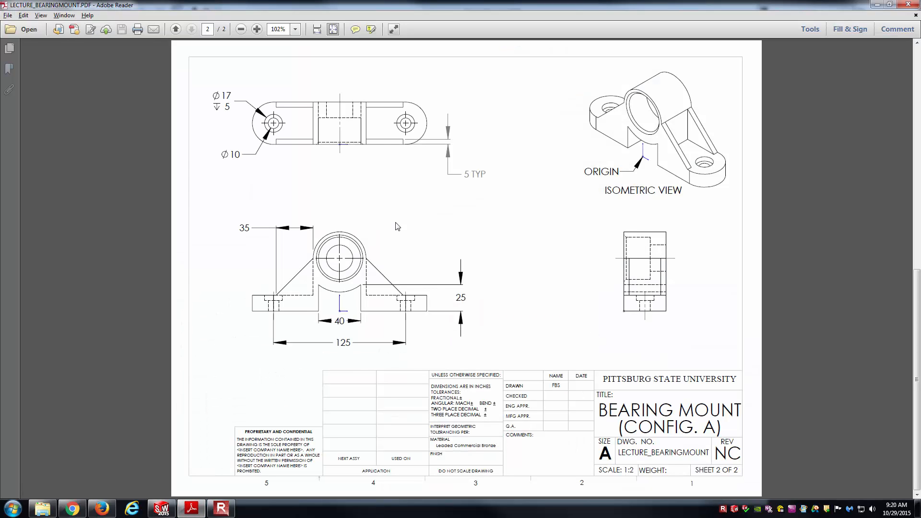
scroll(483, 297, "up", 1)
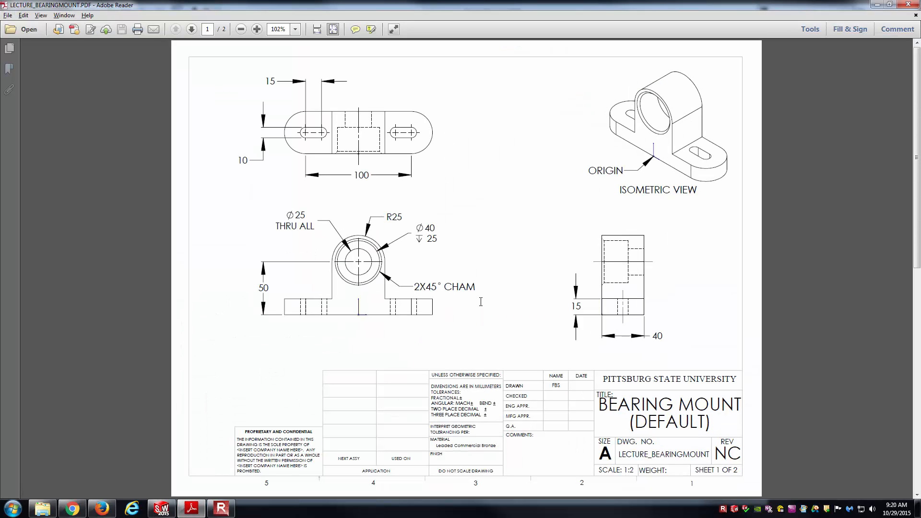